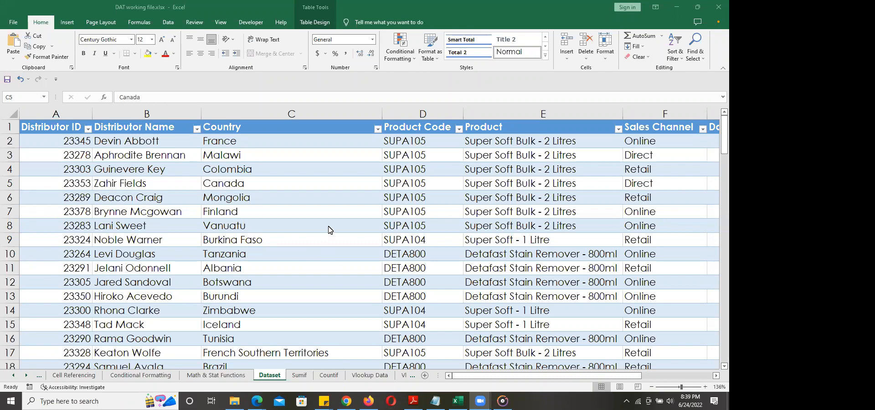
Examine the product list in A5:A15 of the Sumif sheet whose total revenues are needed
click(332, 185)
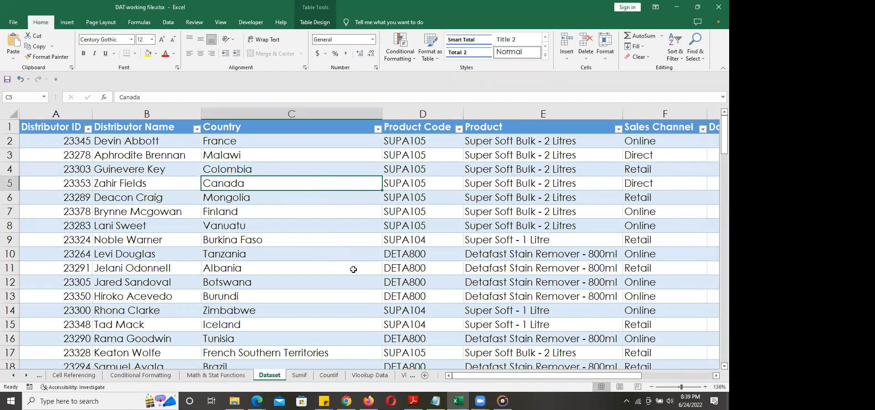
click(303, 376)
click(412, 227)
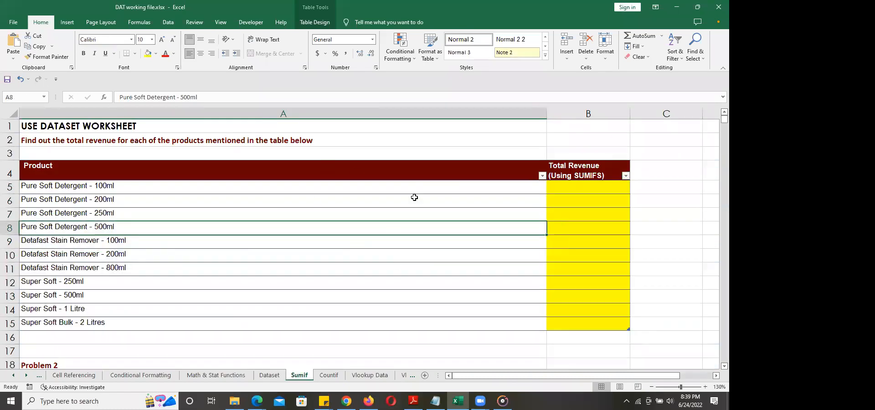
drag(716, 131, 706, 168)
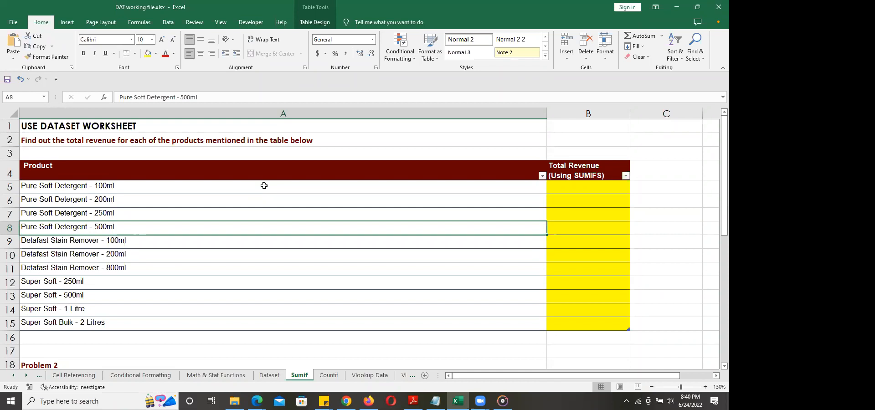
drag(127, 186, 121, 310)
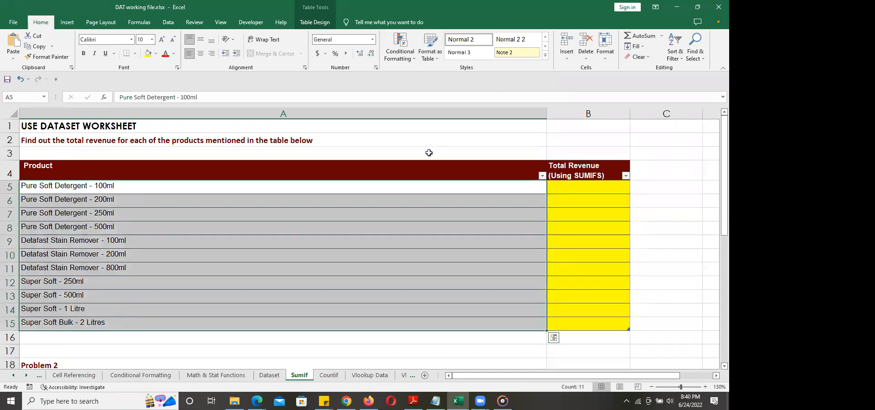
Examine the product entries in the Dataset sheet and compare them with the first product on the Sumif sheet
click(270, 370)
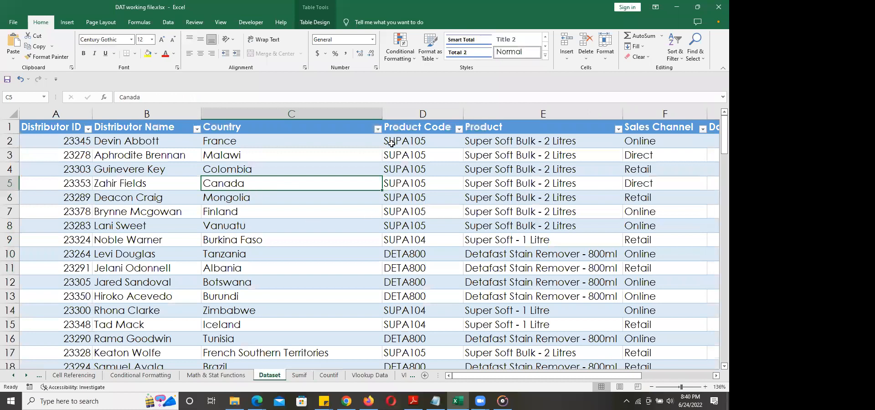
drag(488, 135, 504, 400)
click(448, 260)
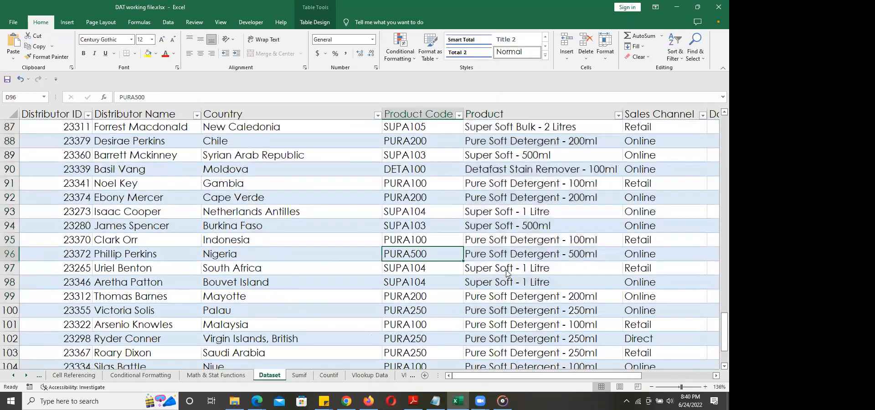
scroll(507, 273, up, 20)
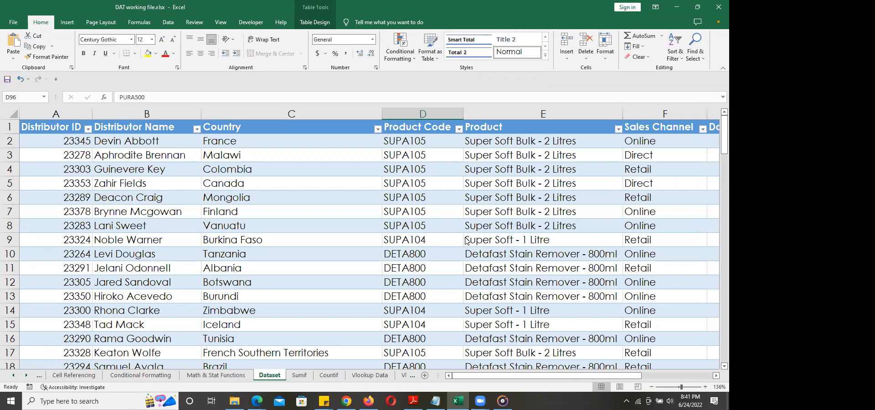
click(301, 379)
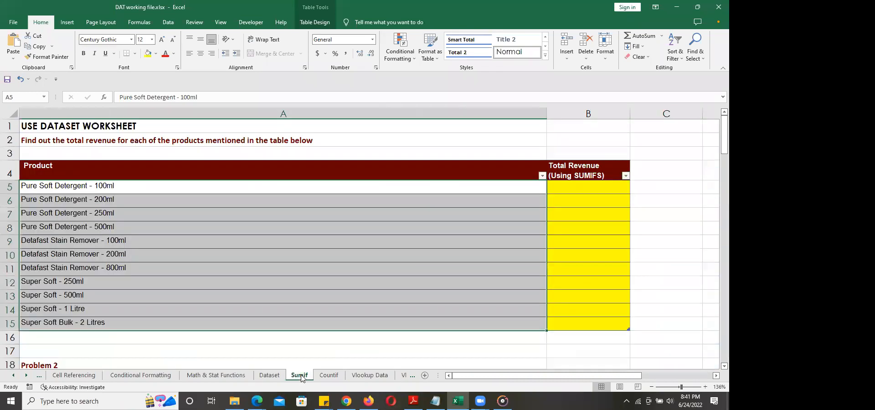
click(137, 191)
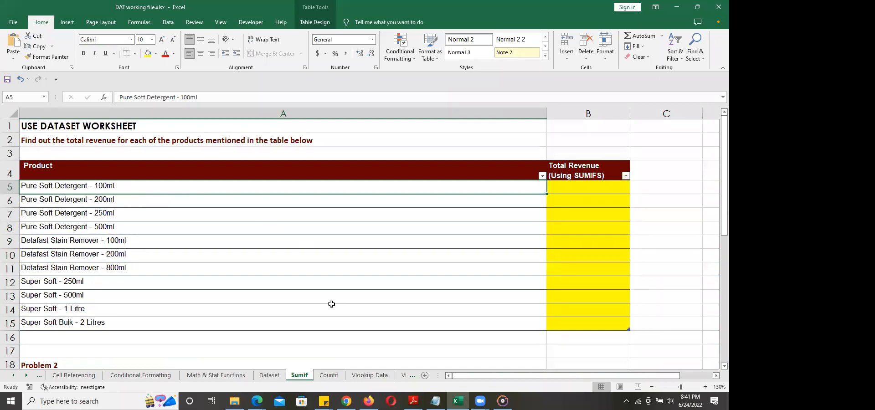
Filter the Product column of the Dataset sheet to show only Pure Soft Detergent - 100ml
click(264, 375)
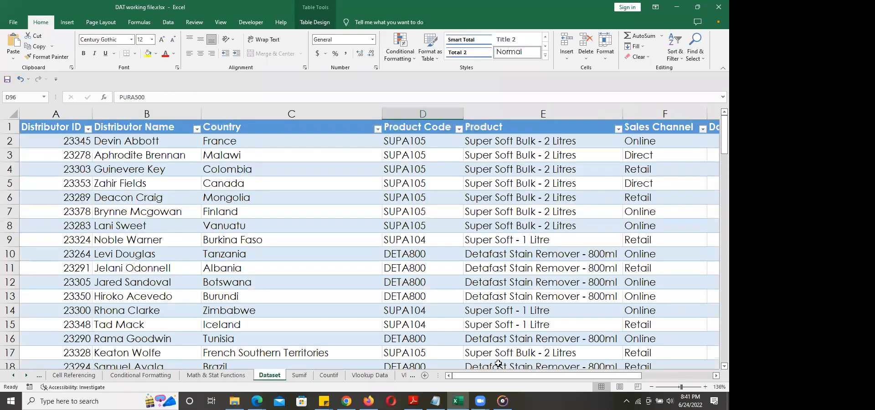
drag(492, 375, 552, 377)
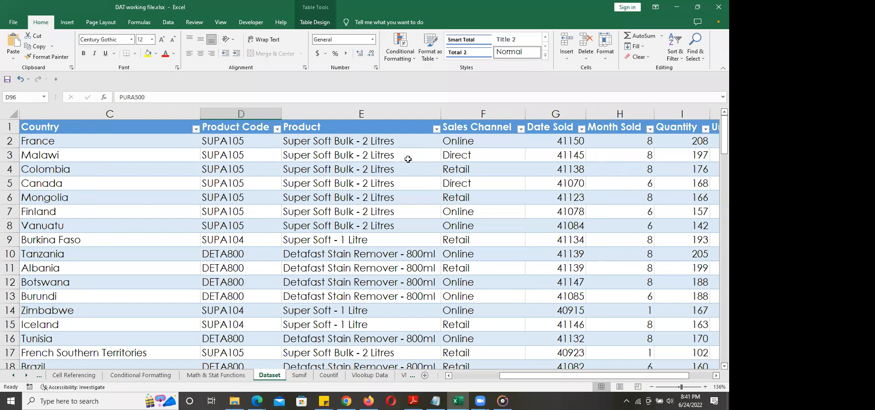
click(436, 128)
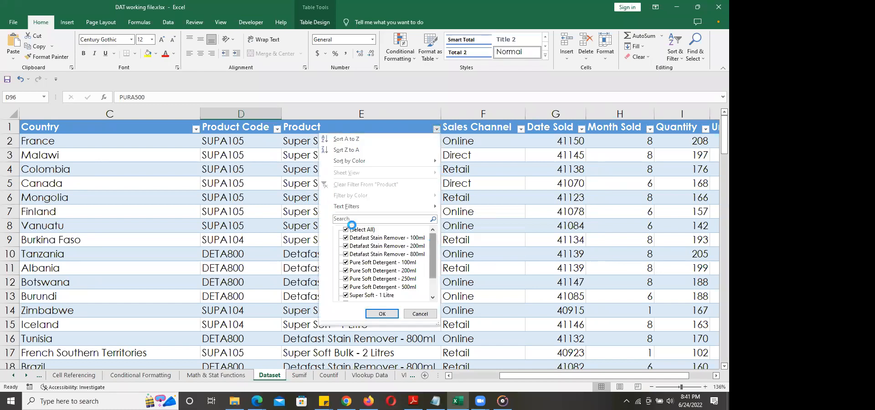
click(346, 230)
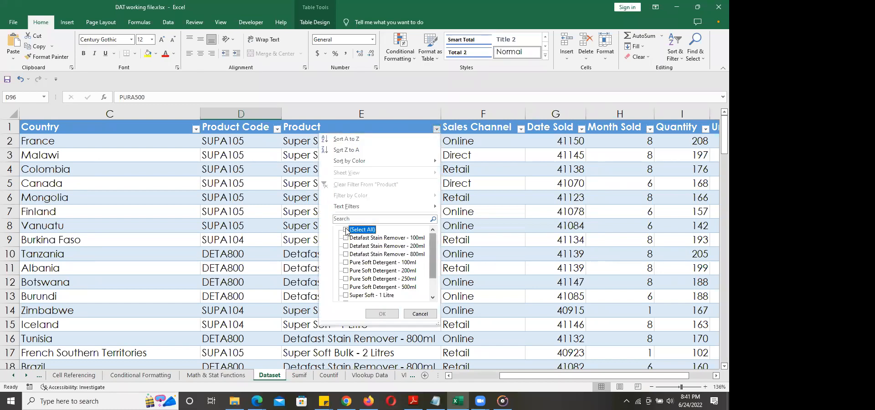
click(346, 262)
click(384, 314)
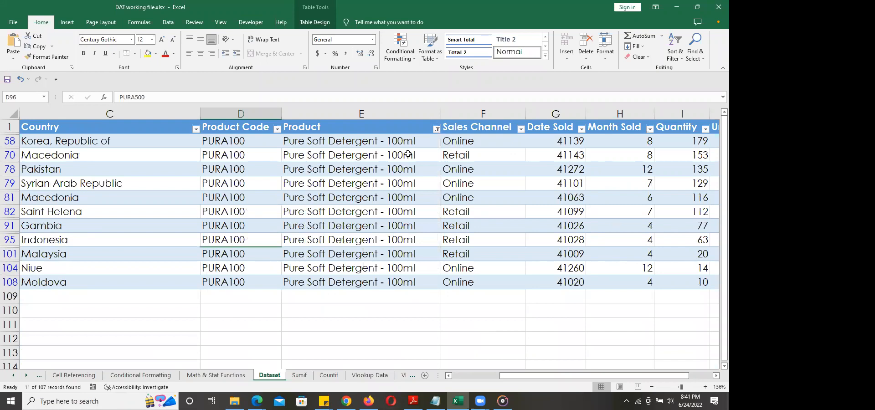
Total the filtered Revenue column in cell K109 with AutoSum
drag(550, 375, 595, 374)
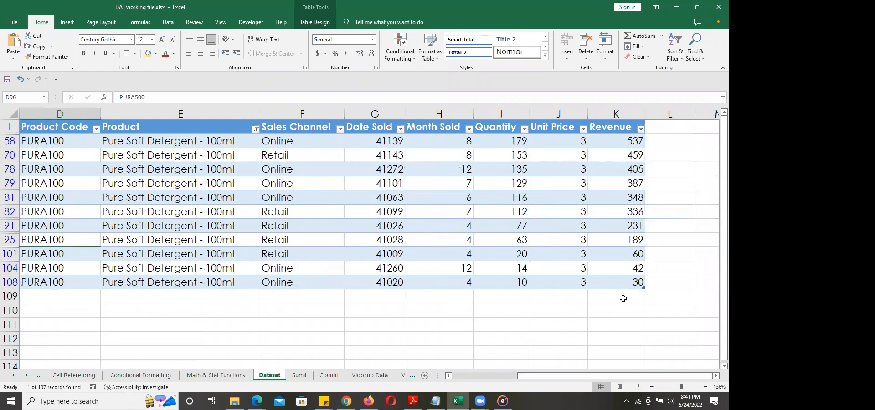
click(623, 298)
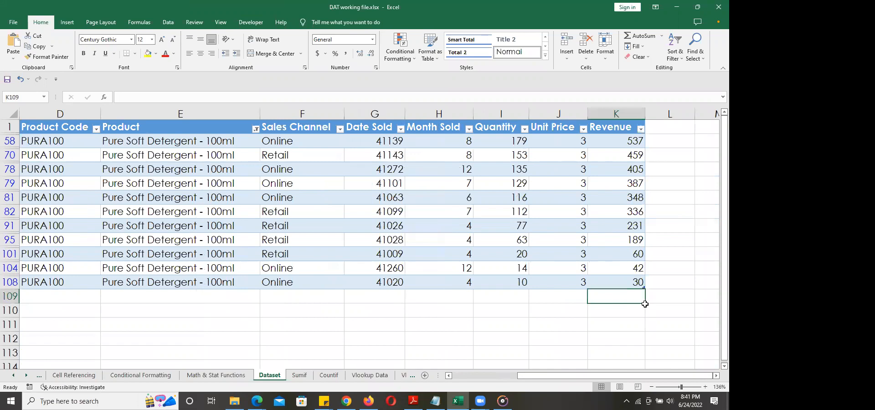
key(alt+equal)
key(Return)
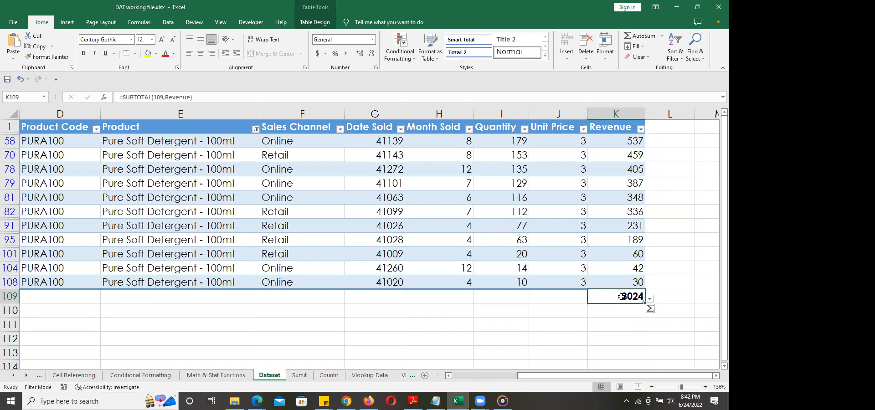
Delete the revenue total in K109 and clear the filter from the Product column
click(673, 298)
click(623, 297)
key(Delete)
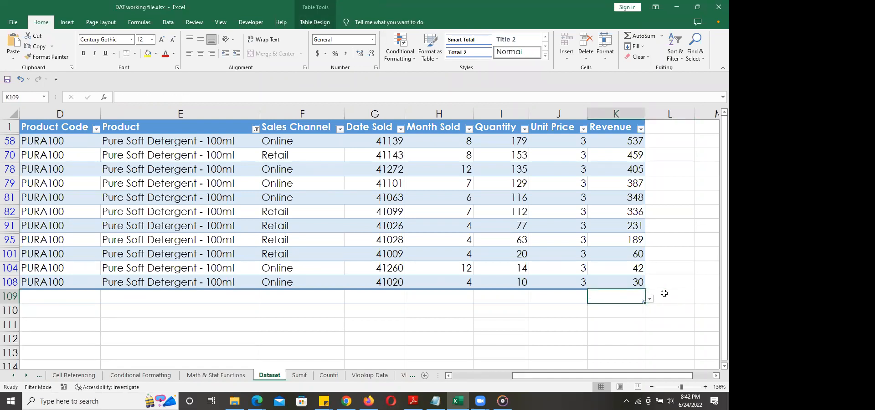
click(254, 129)
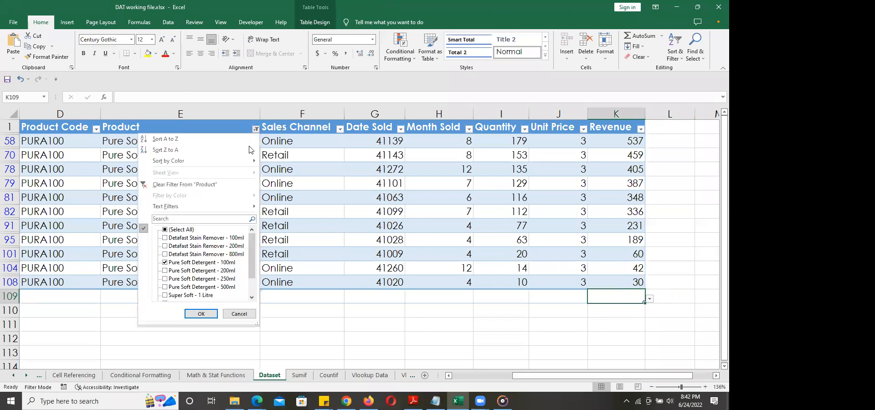
click(165, 230)
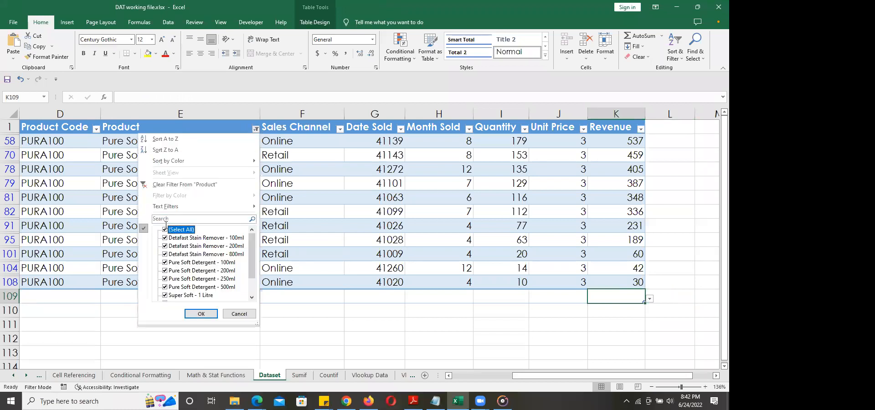
click(168, 184)
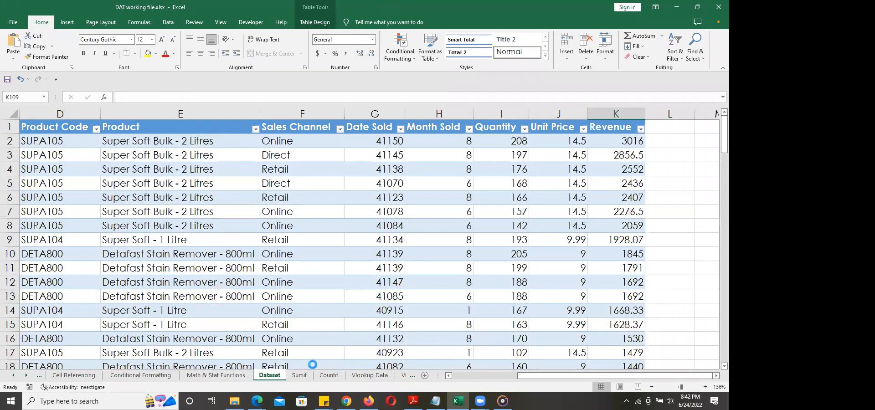
Start a SUMIF formula in cell B5 of the Sumif sheet for Pure Soft Detergent - 100ml
click(297, 374)
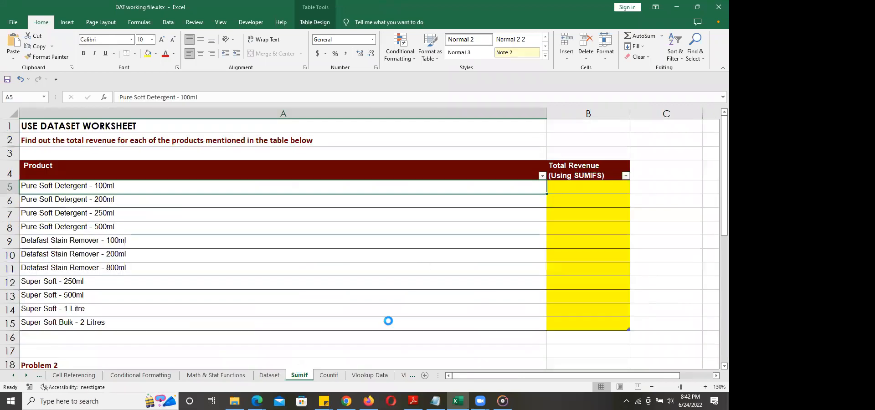
click(570, 185)
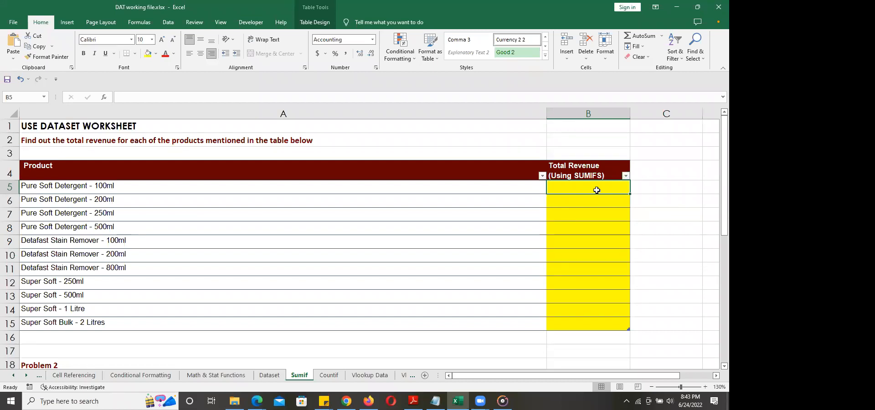
text(=sumif)
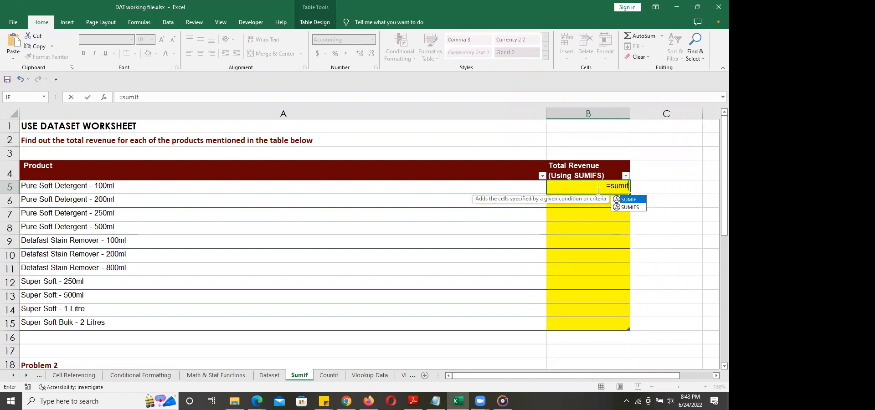
key(Tab)
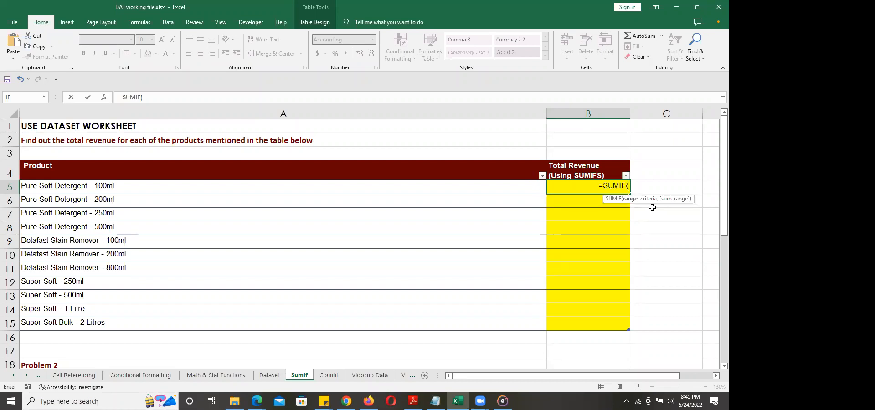
text(products)
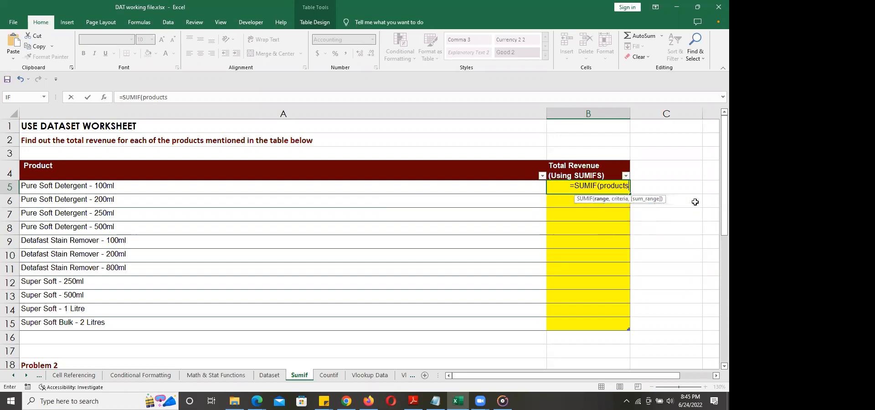
key(BackSpace)
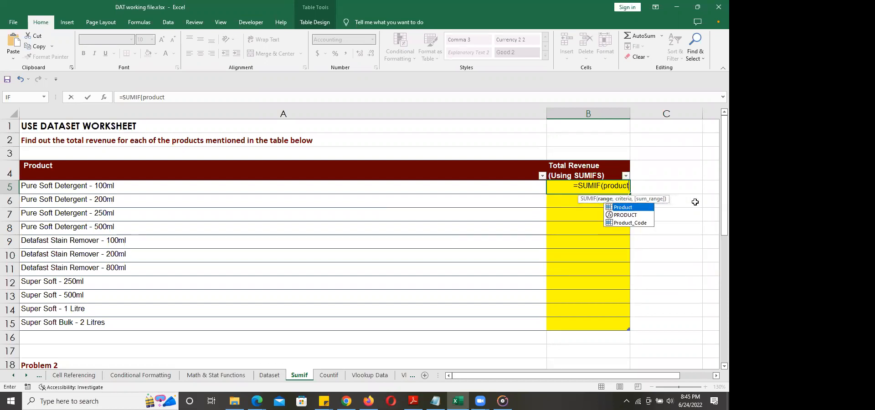
double_click(636, 208)
text(,)
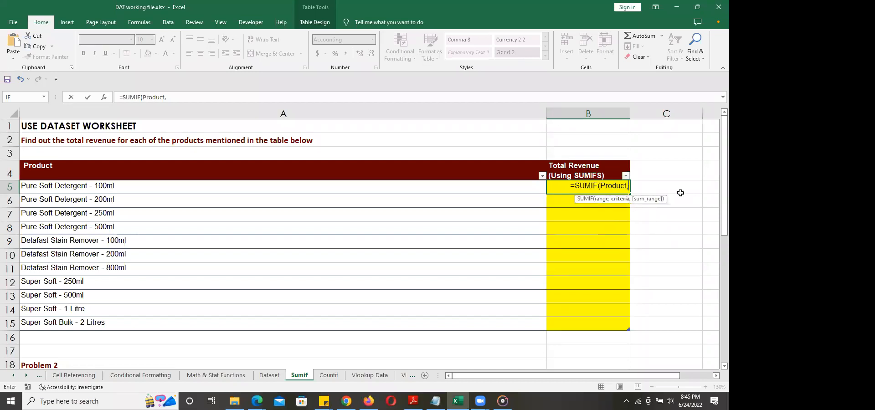
key(BackSpace)
key(BackSpace)
key(BackSpace)
key(BackSpace)
key(BackSpace)
key(BackSpace)
key(BackSpace)
key(BackSpace)
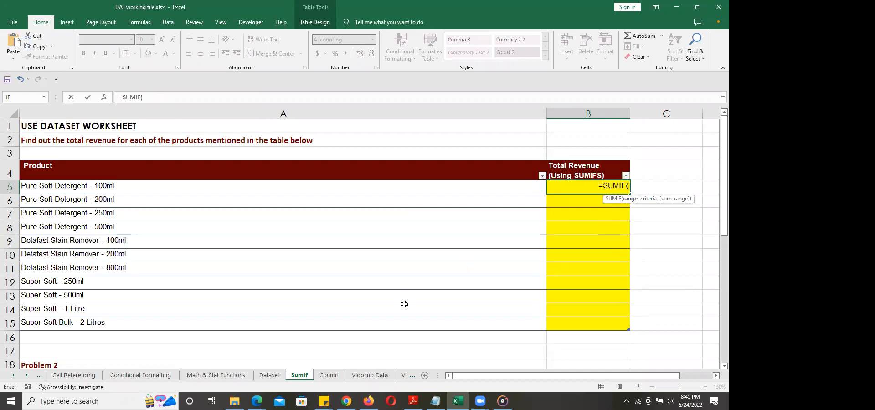
Complete the SUMIF formula in B5 with range Dataset!E:E, criteria Sumif!A5 and sum range Dataset!K:K
click(269, 375)
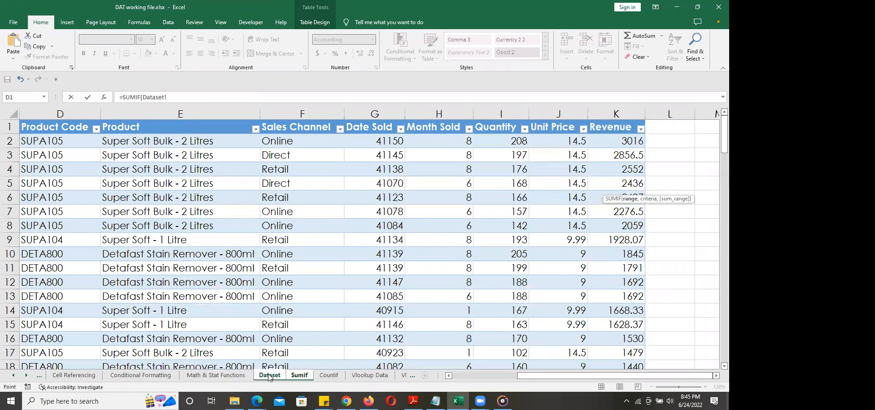
click(150, 114)
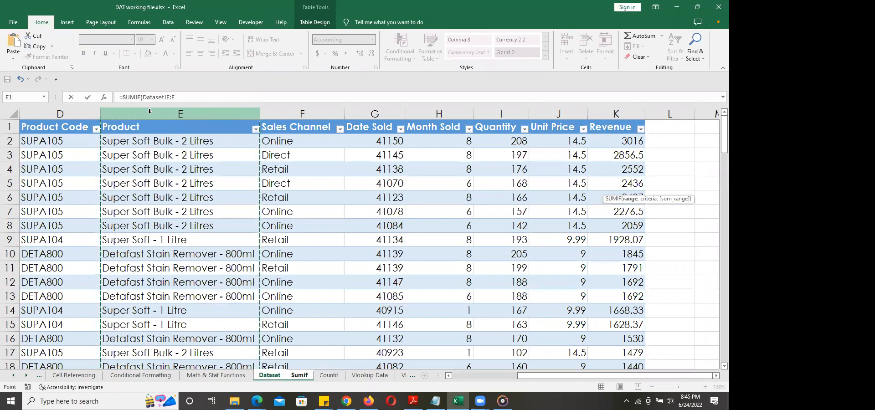
text(,)
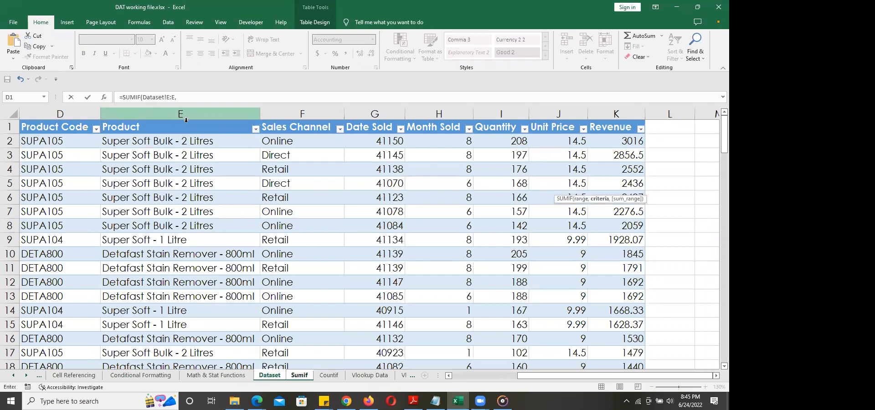
click(301, 376)
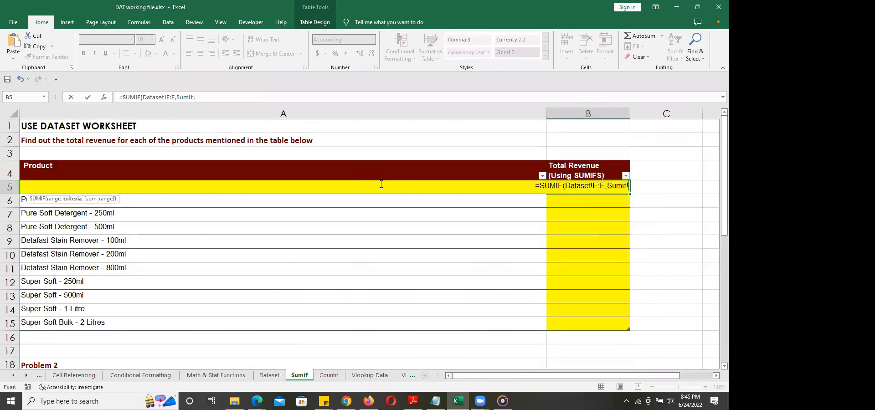
text(A)
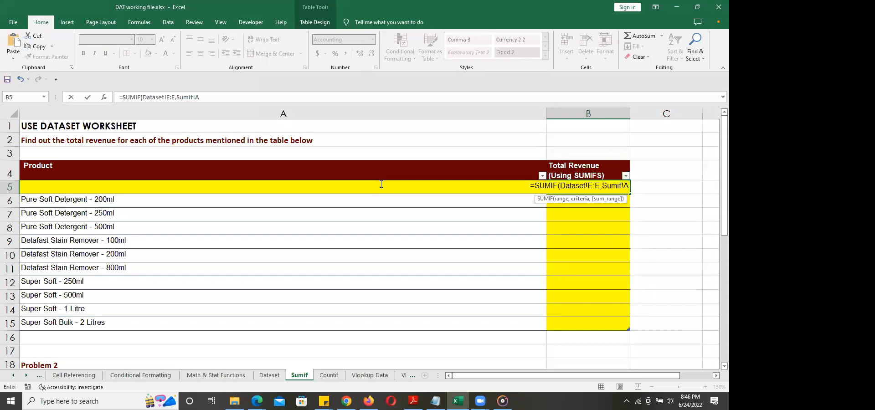
text(5)
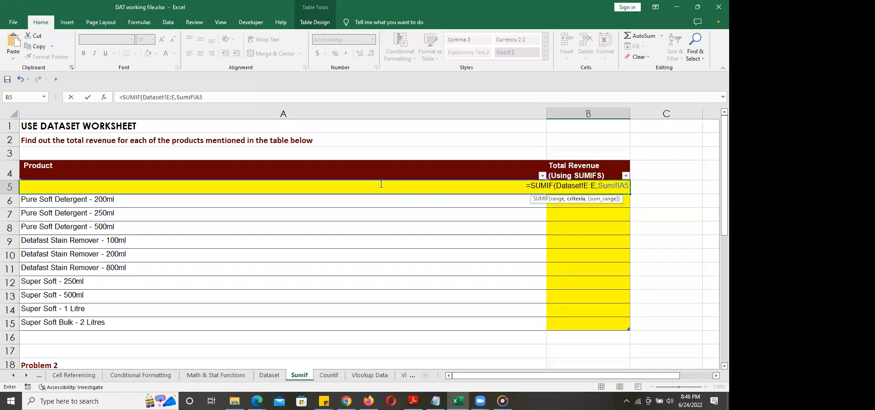
text(,)
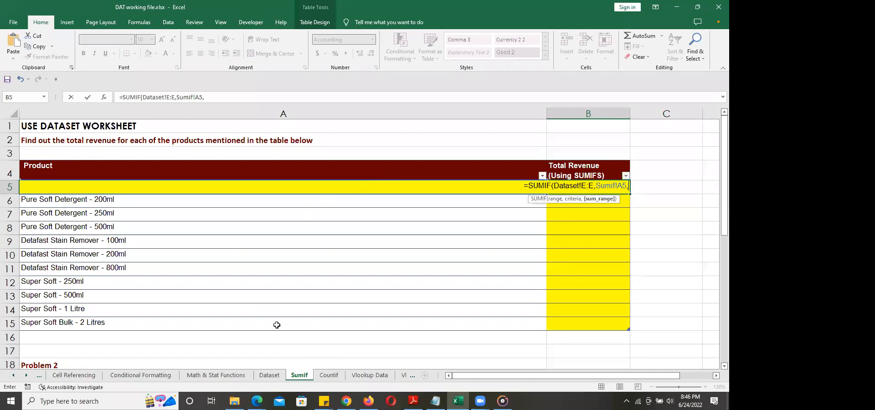
click(270, 375)
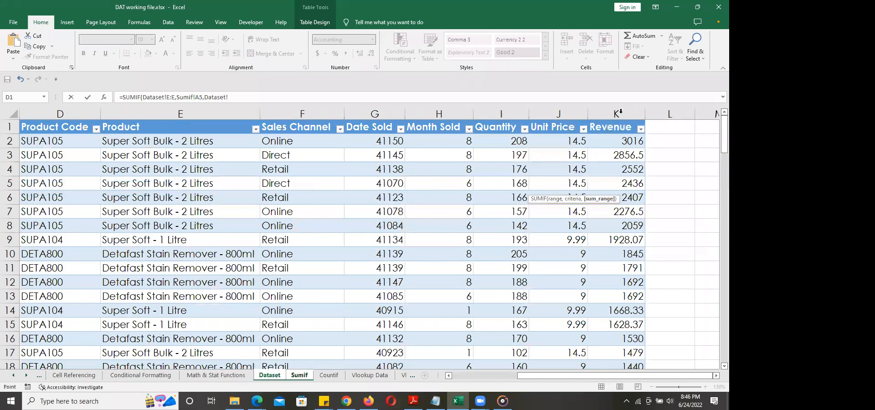
click(618, 112)
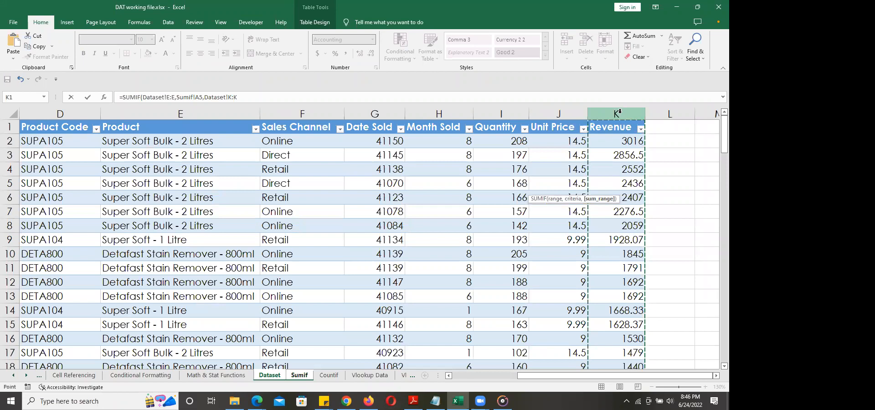
key(Return)
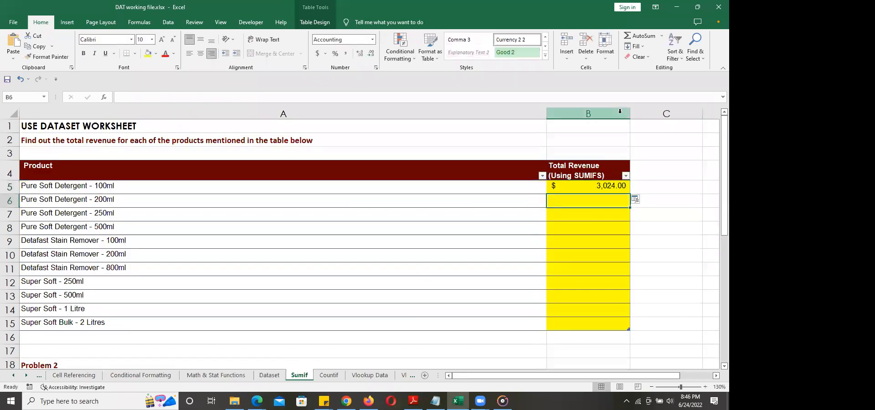
Examine the range, criteria and sum range arguments of the SUMIF formula in cell B5
click(599, 187)
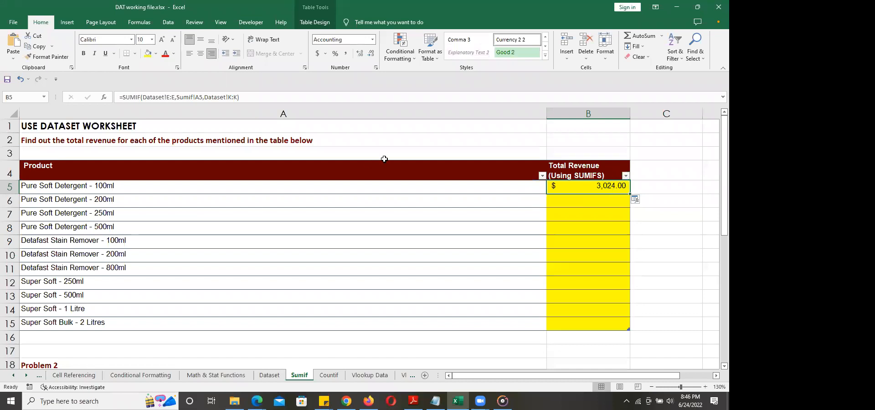
drag(238, 97, 141, 96)
click(248, 96)
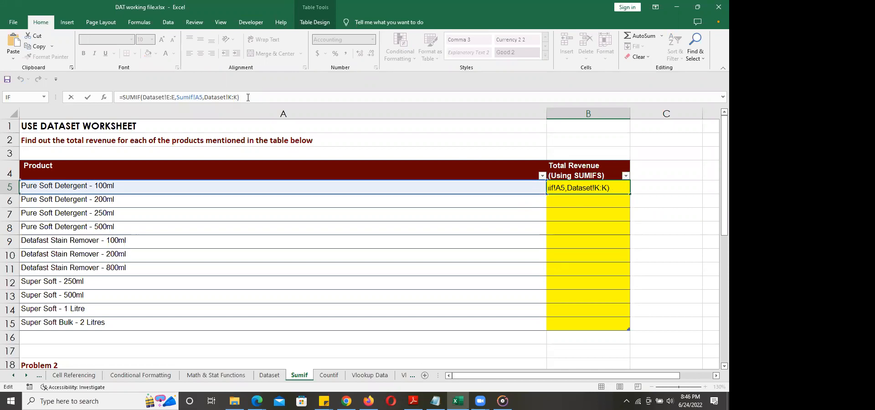
drag(240, 97, 143, 97)
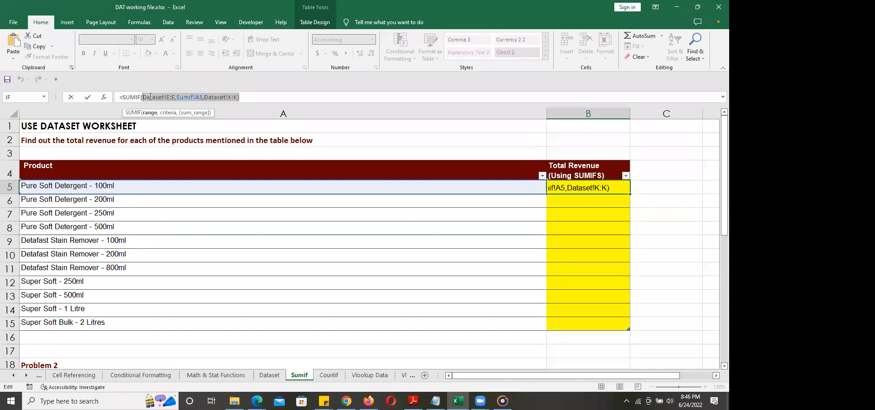
click(246, 97)
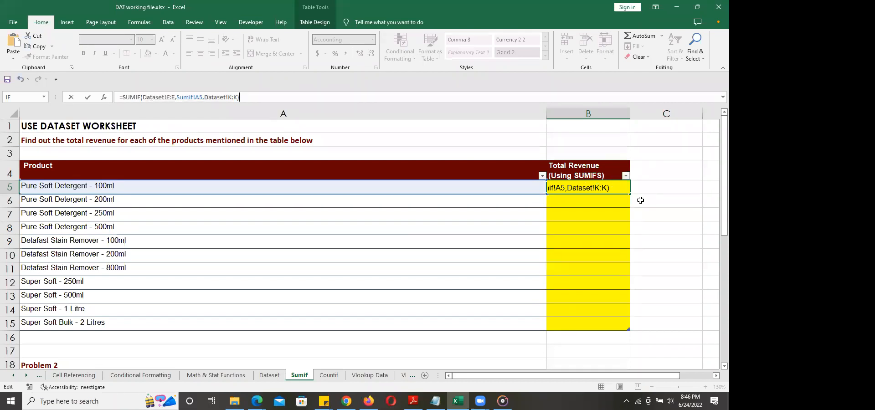
key(ctrl+Return)
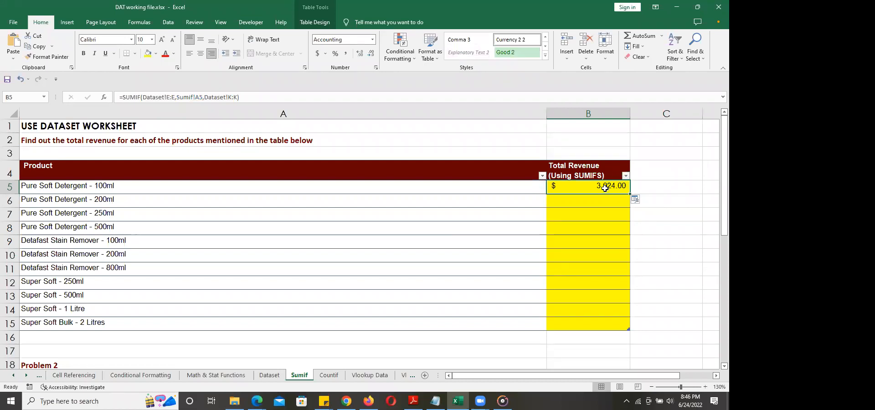
Replace the formula in B5 with =SUMIF(Product,A5,Revenue), using the named ranges Product and Revenue
key(Delete)
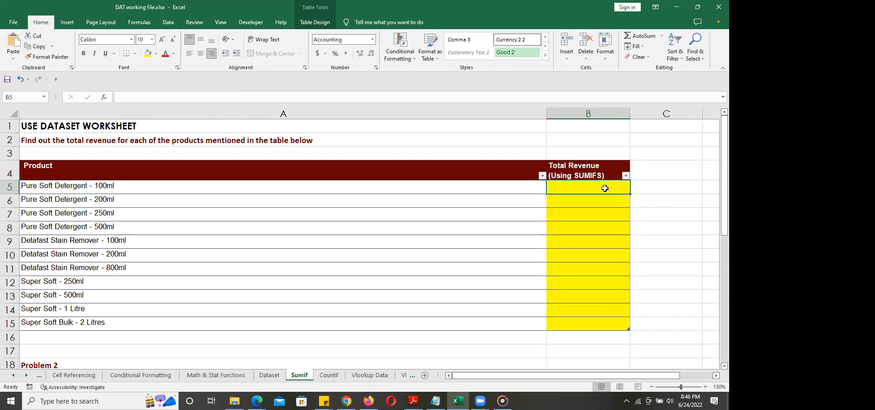
text(=sumif)
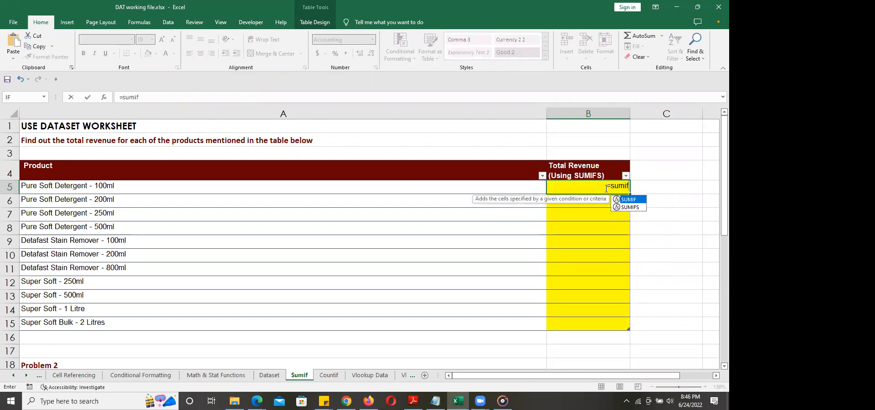
key(Tab)
text(produc)
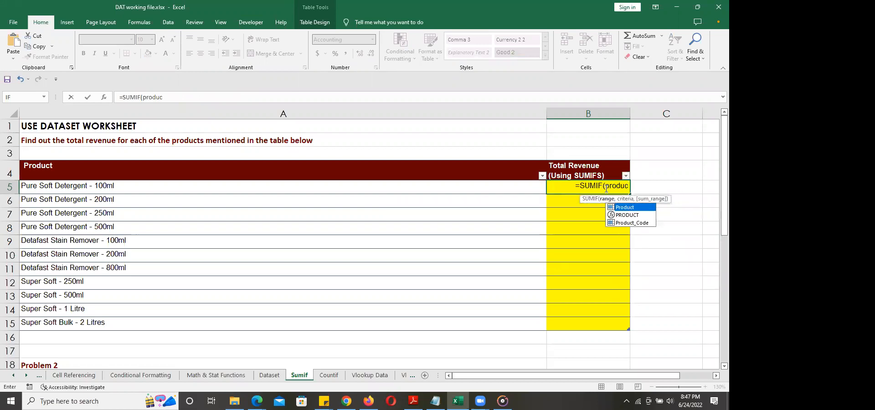
key(Tab)
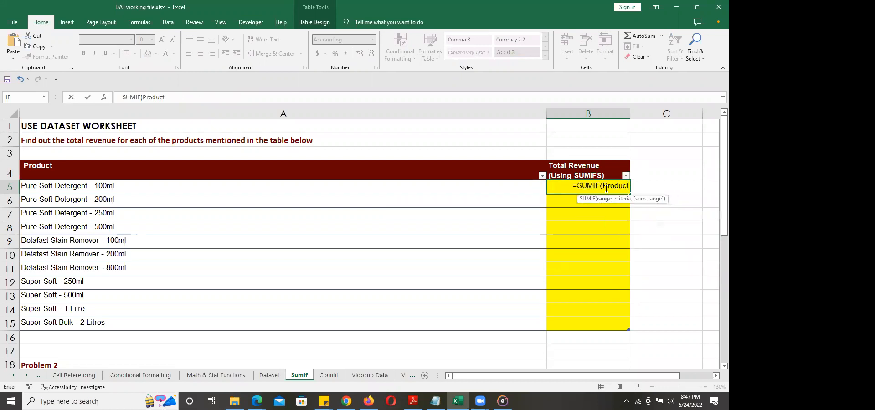
text(,)
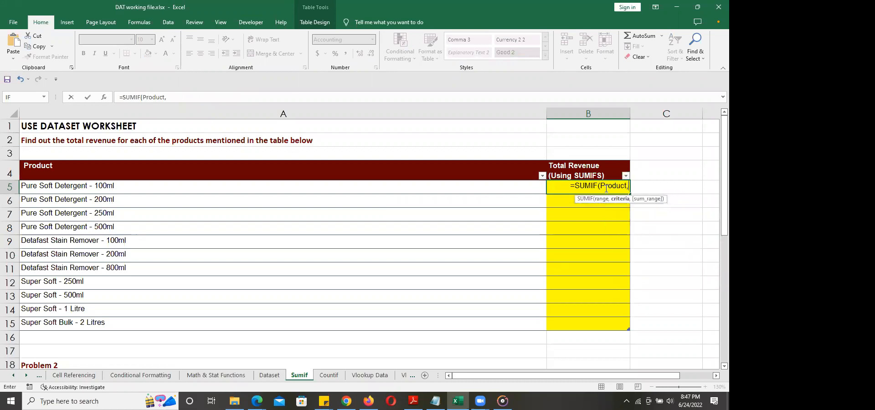
text(A5)
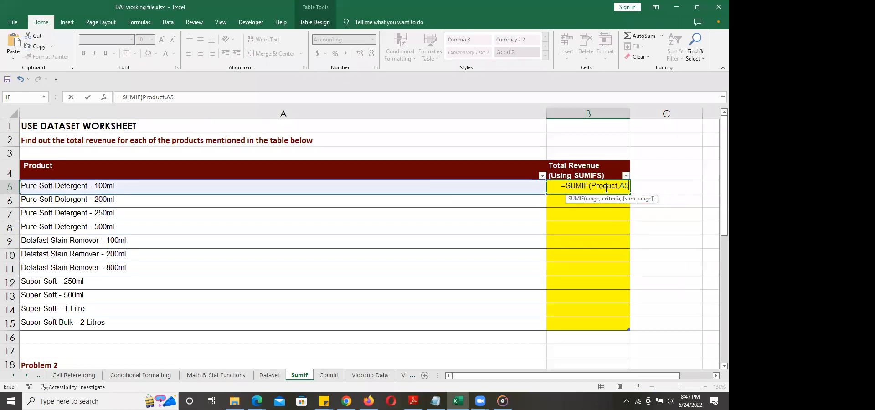
text(,)
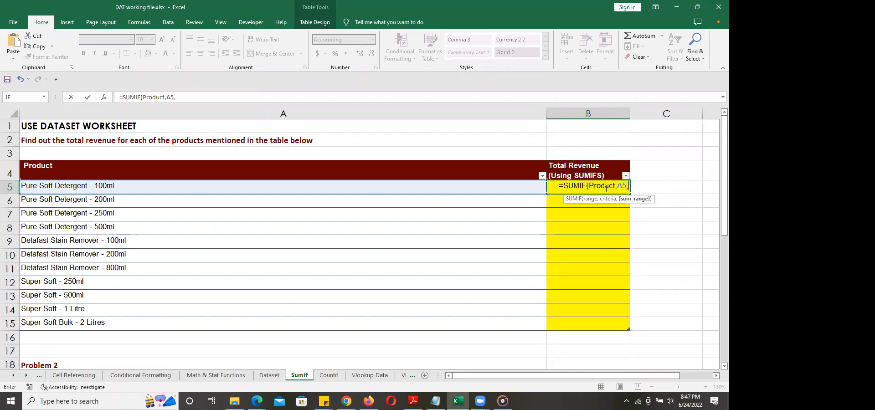
text(reve)
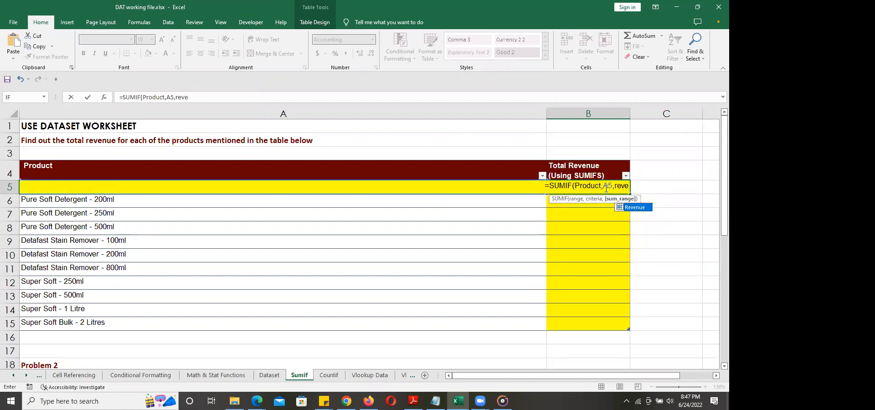
key(Tab)
text())
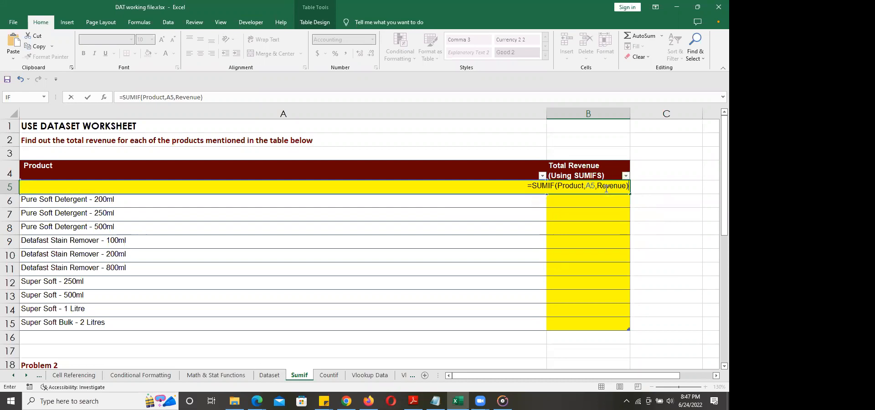
key(Return)
Review the named-range arguments of the SUMIF formula in cell B5
click(605, 188)
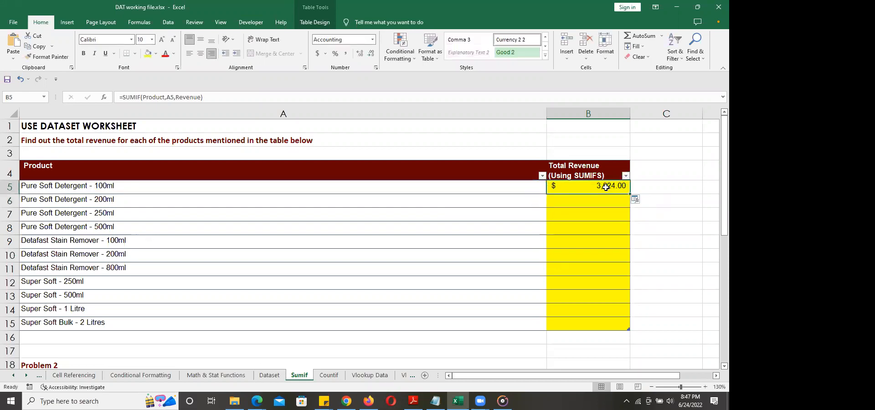
double_click(606, 187)
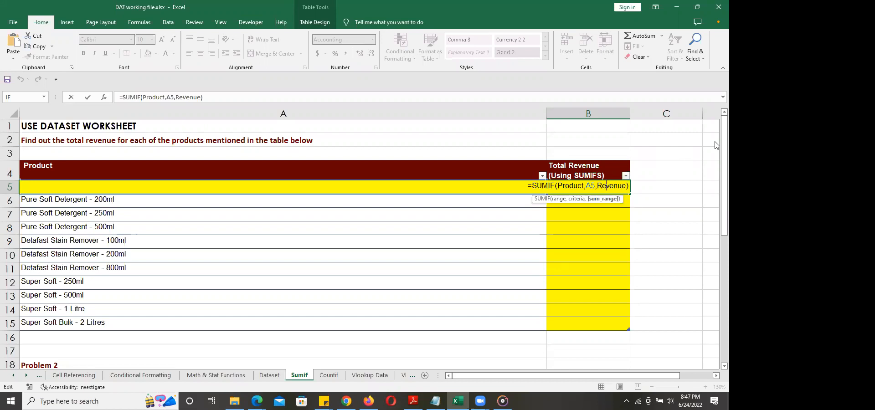
key(ctrl+Return)
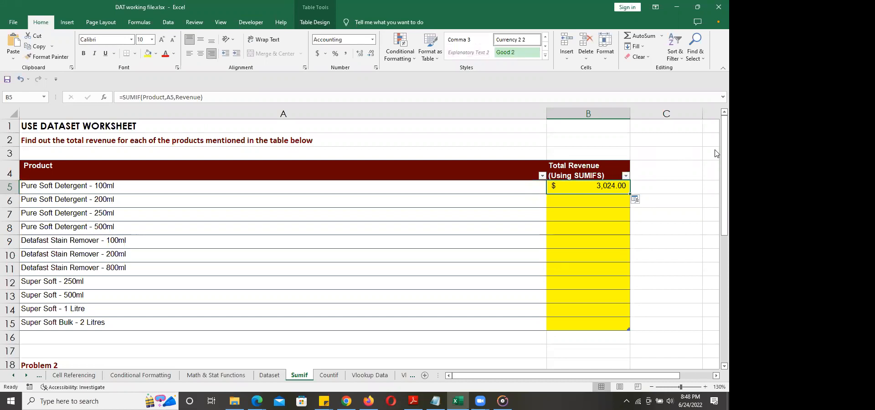
Replace the formula in B5 with =SUMIFS(Revenue,Product,A5) to total the revenue of Pure Soft Detergent - 100ml
key(Delete)
text(=sumifs)
key(Tab)
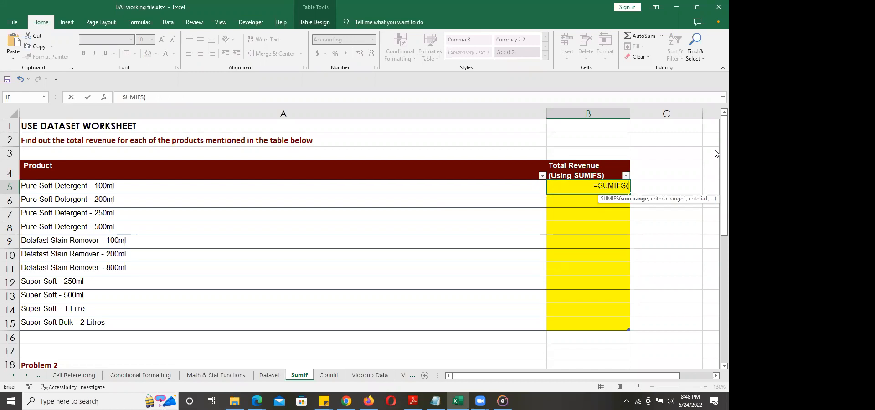
text(Revenue)
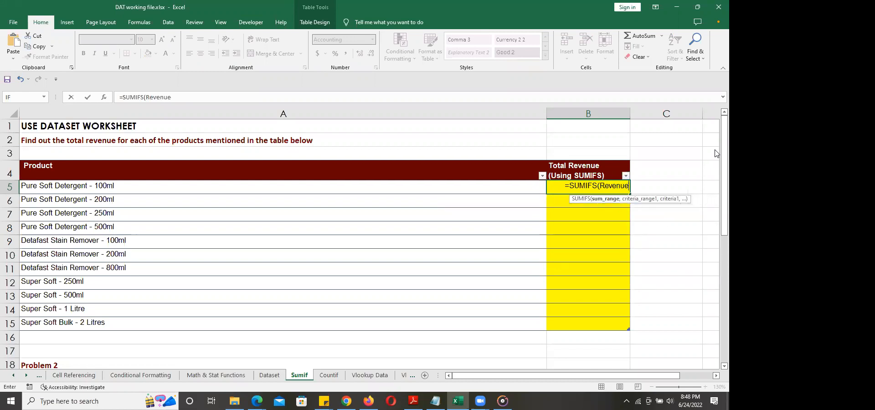
text(,)
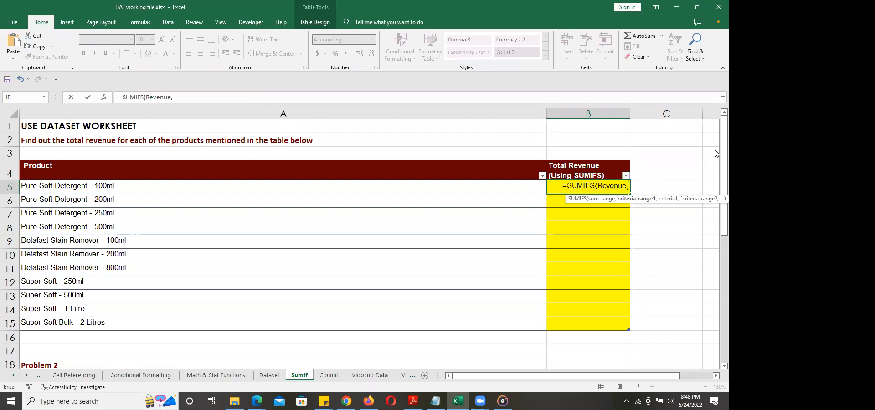
text(Pr)
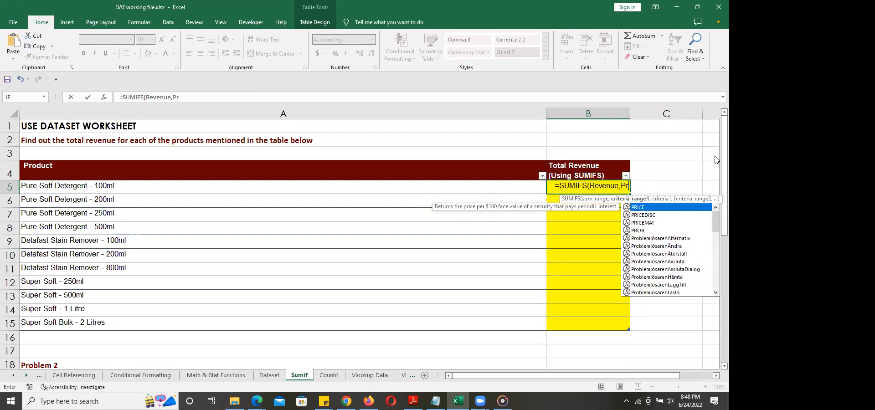
text(od)
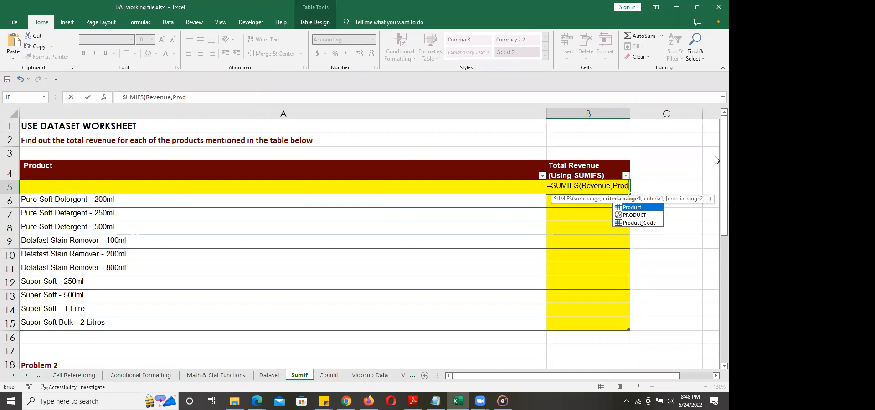
key(Tab)
text(,)
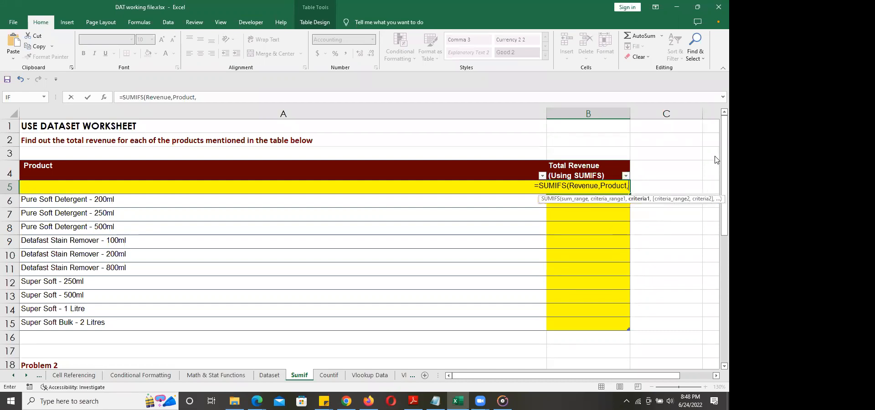
text(A5))
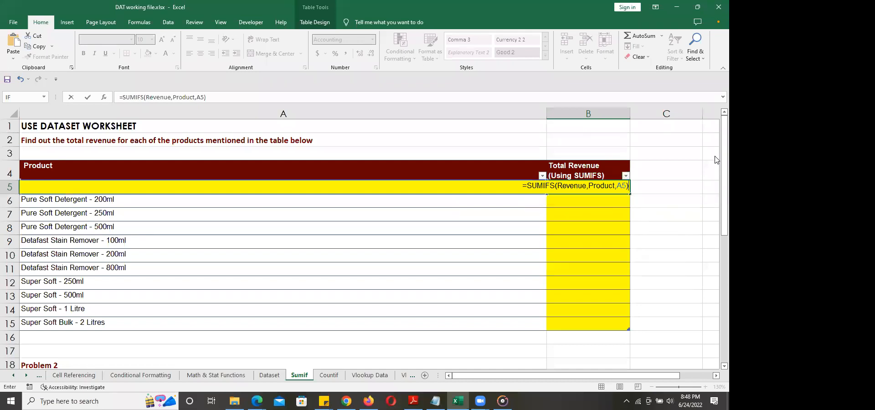
key(Return)
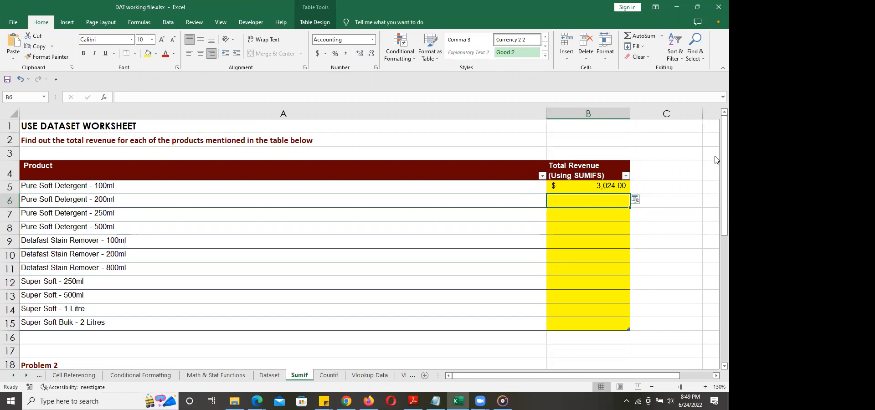
Replace the formula in B5 with =SUMIF(Product,A5,Revenue) to total the product's revenue
click(597, 186)
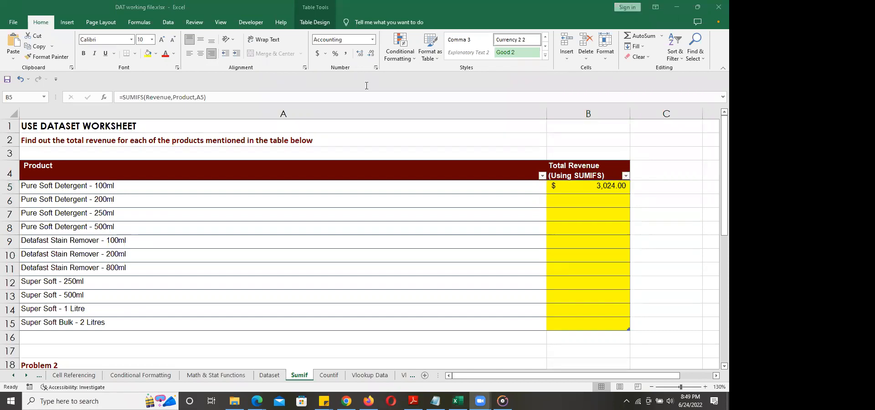
click(590, 187)
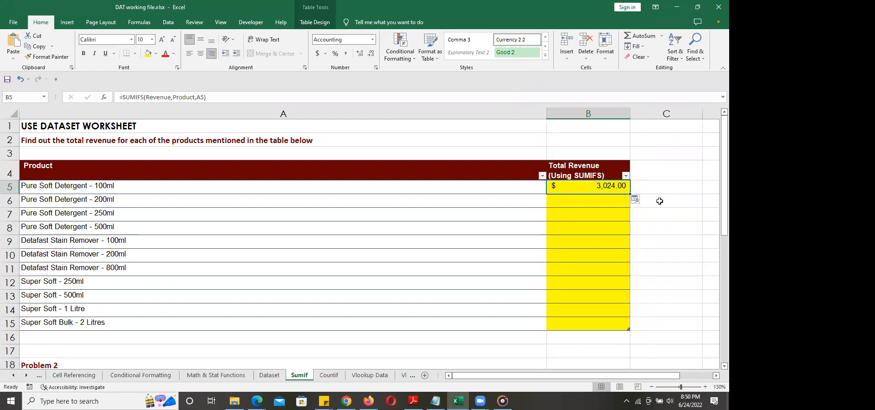
key(Delete)
text(=sumif)
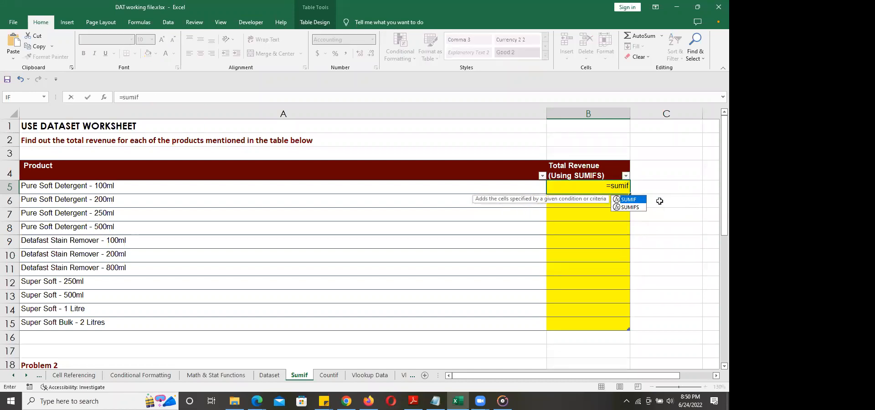
key(Tab)
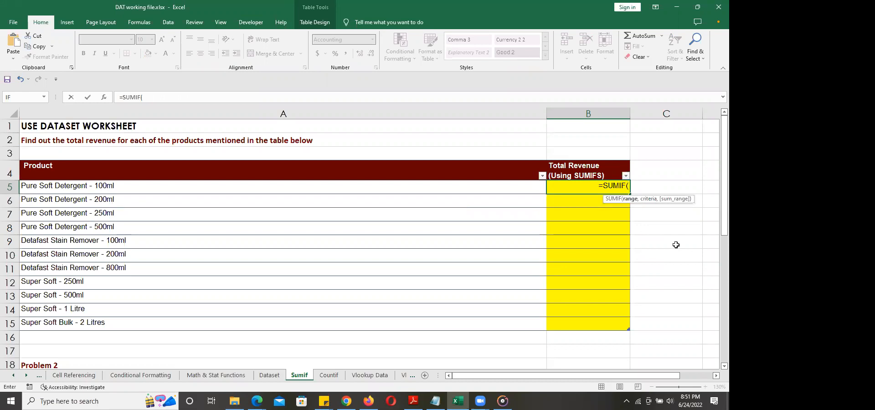
text(prof)
key(BackSpace)
text(d)
key(Tab)
text(,)
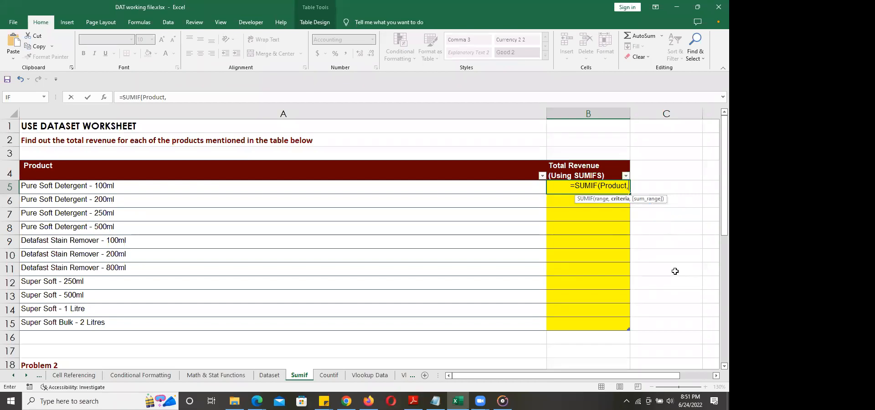
text(A5)
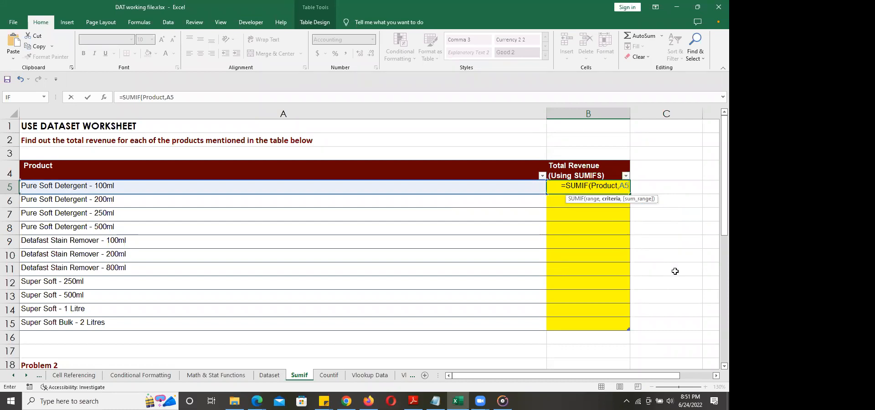
text(,)
text(Reve)
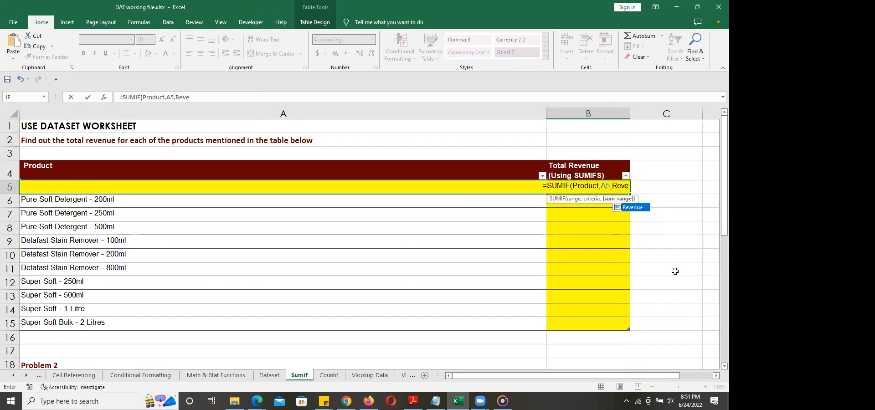
key(Tab)
text())
key(Return)
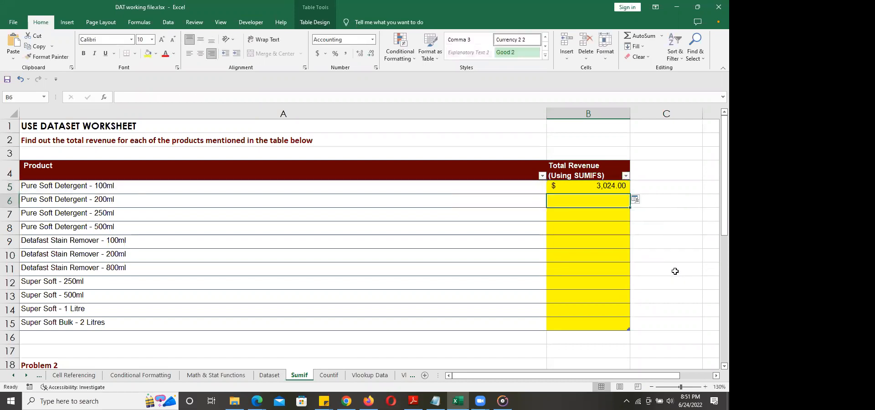
Fill the SUMIF formula from B5 down through B15 for all remaining products
click(608, 187)
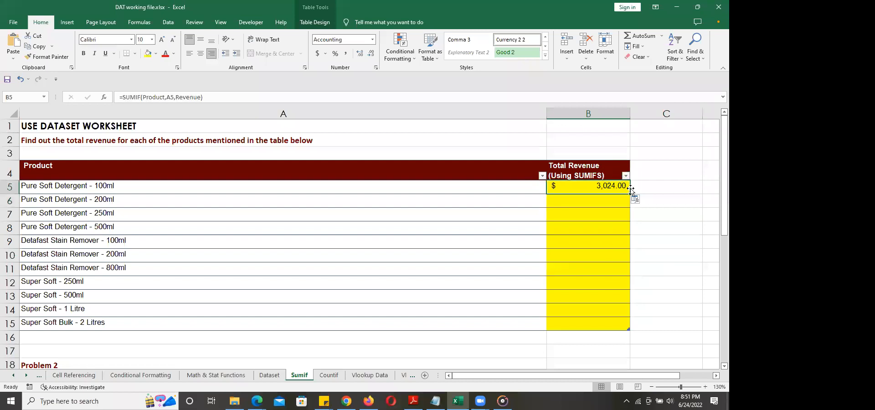
double_click(630, 190)
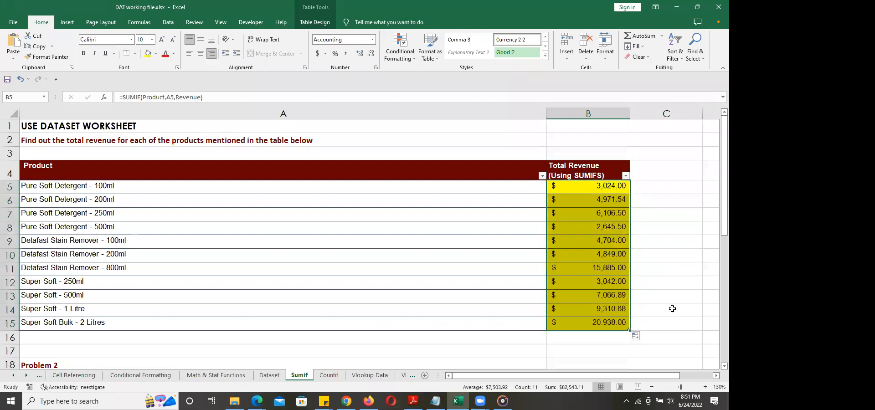
click(669, 283)
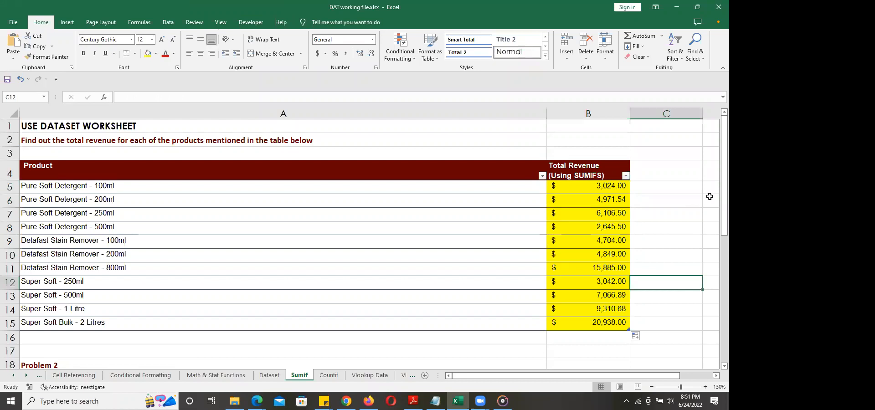
For Problem 2, enter =SUMIF(Quantity,"<100",Revenue) in B22 to total revenue where the quantity sold is below 100
drag(715, 186, 715, 195)
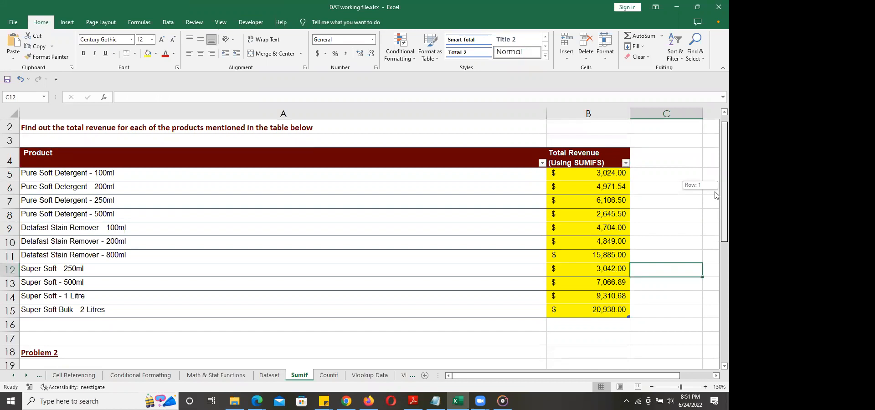
drag(715, 195, 715, 195)
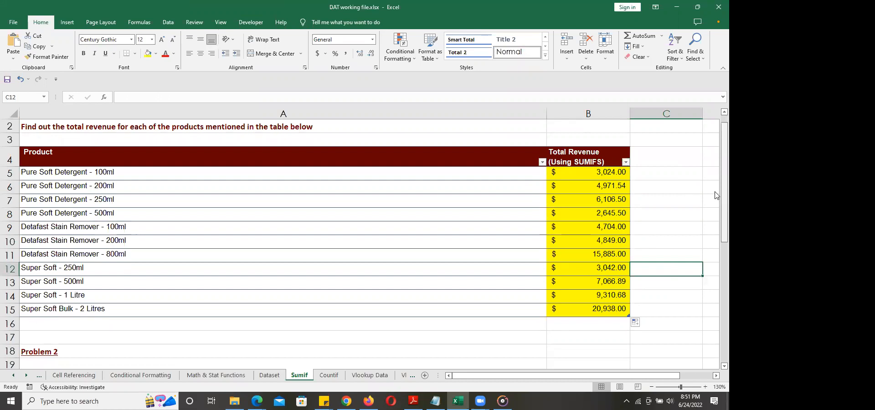
drag(715, 195, 717, 270)
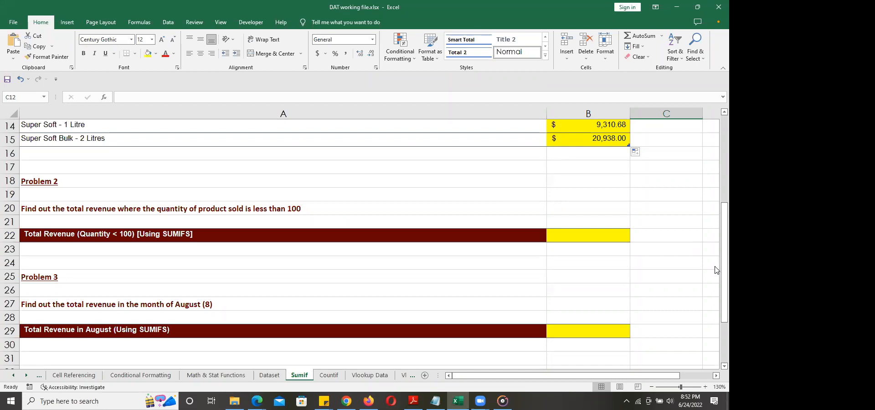
click(96, 209)
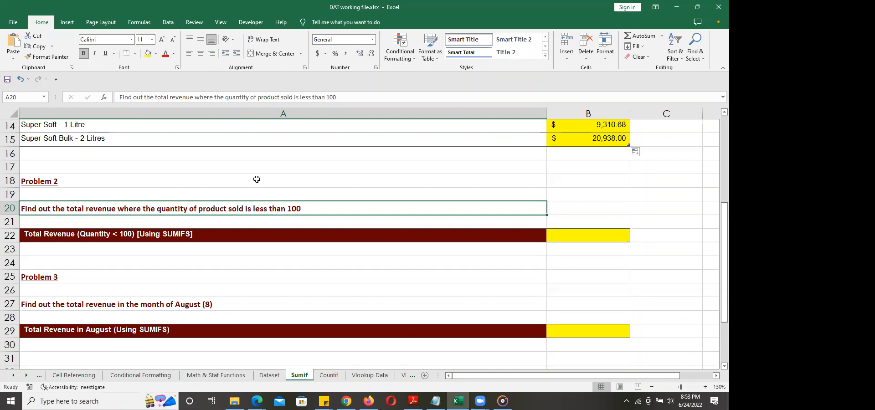
click(580, 235)
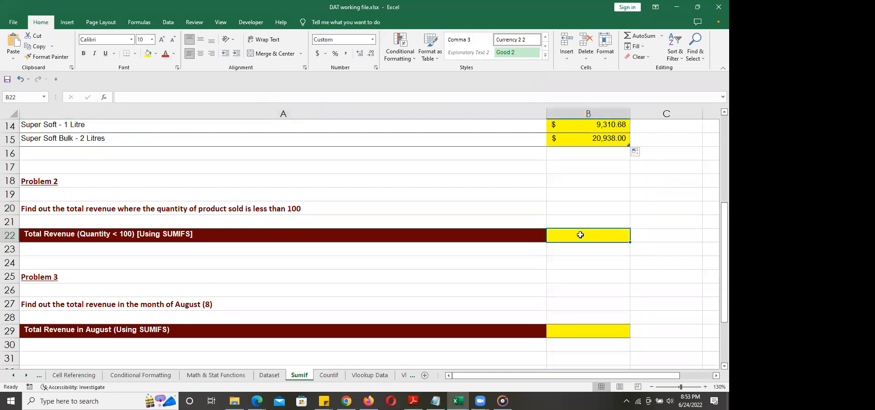
text(=s)
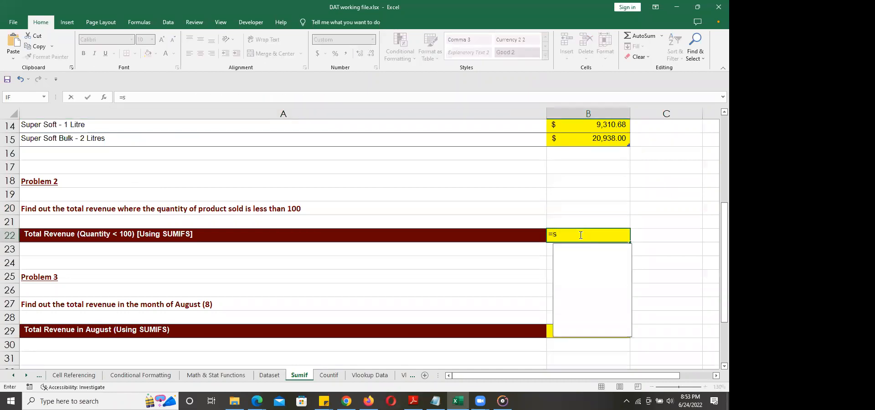
text(umif)
key(Tab)
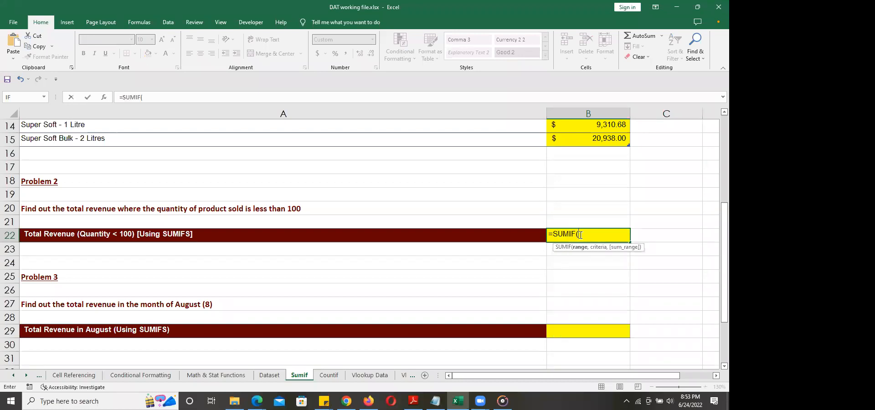
text(quant)
key(Tab)
text(,"<100")
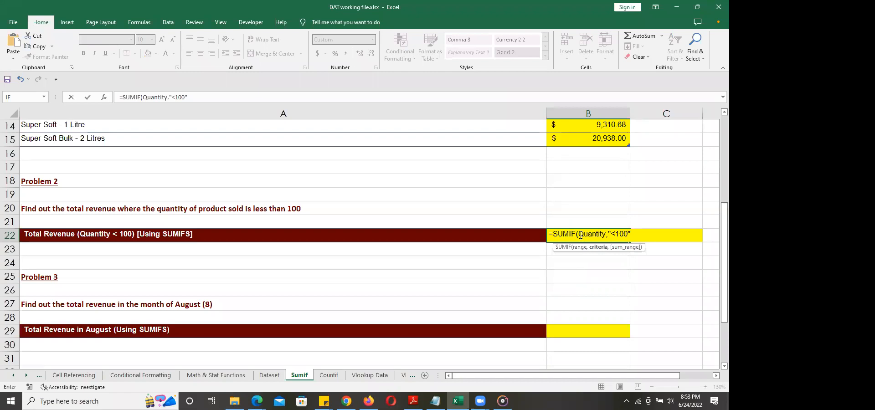
text(,reve)
key(Tab)
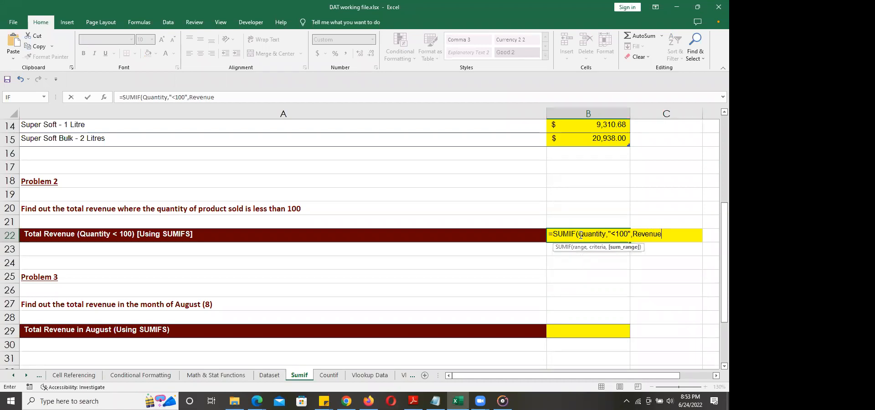
text())
key(Return)
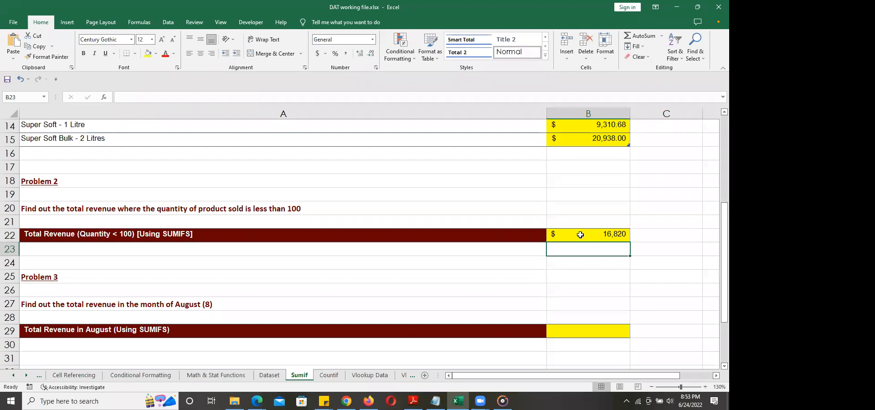
Replace the formula in B22 with =SUMIFS(Revenue,Quantity,"<100")
click(580, 235)
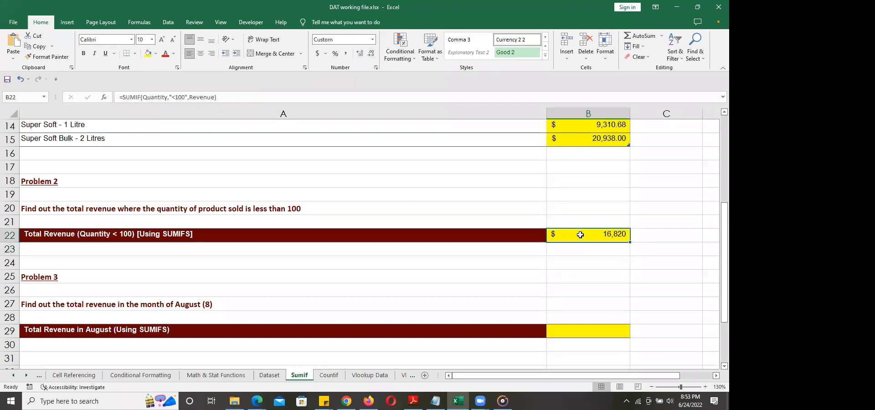
key(Delete)
text(=sumifs)
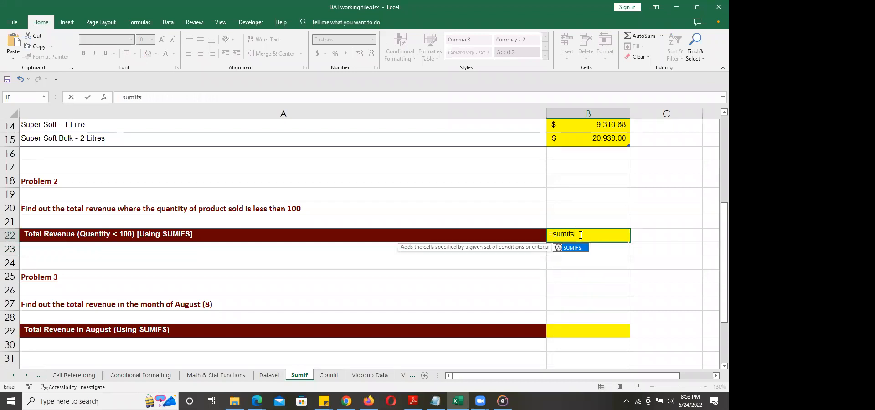
key(Tab)
text(Revenue)
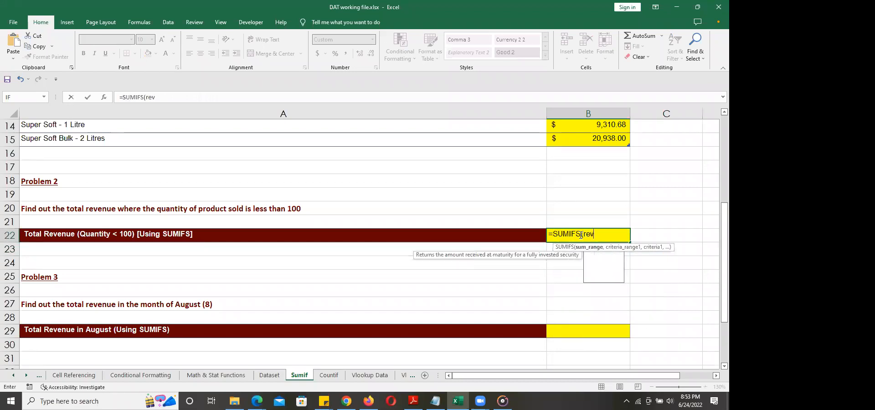
text(,)
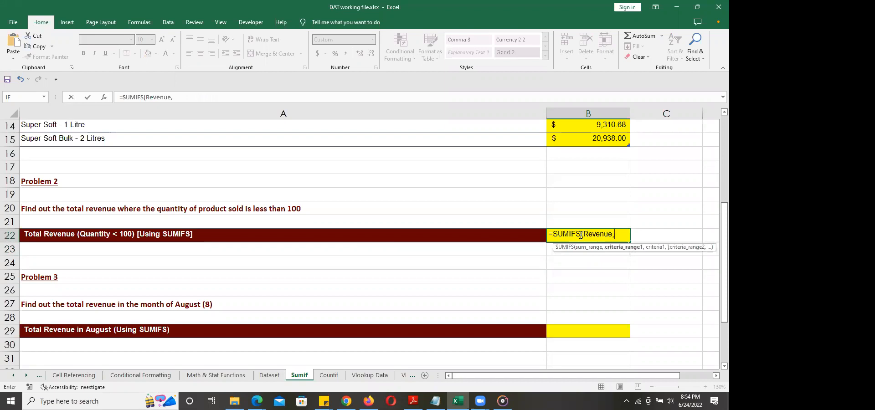
text(Quantity)
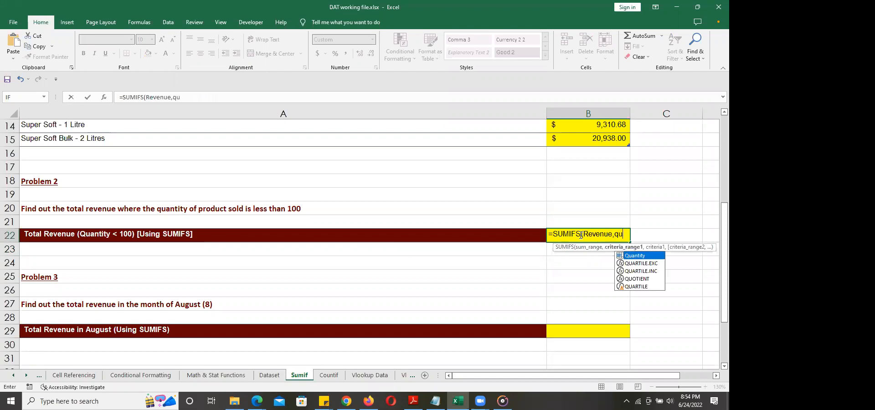
key(Tab)
text(,"<)
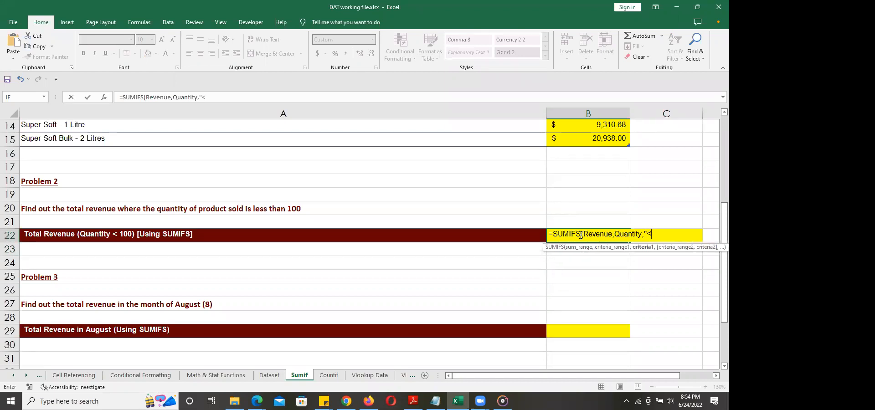
text(100"))
key(Return)
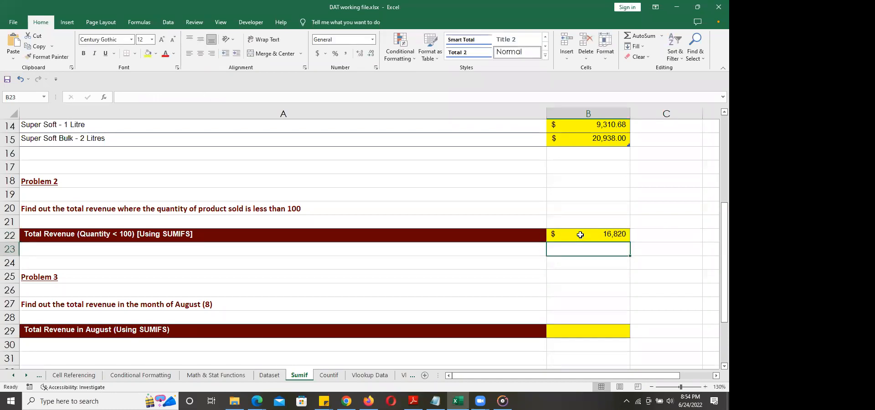
Select cell B29 for the total revenue in August under Problem 3
drag(724, 235, 717, 270)
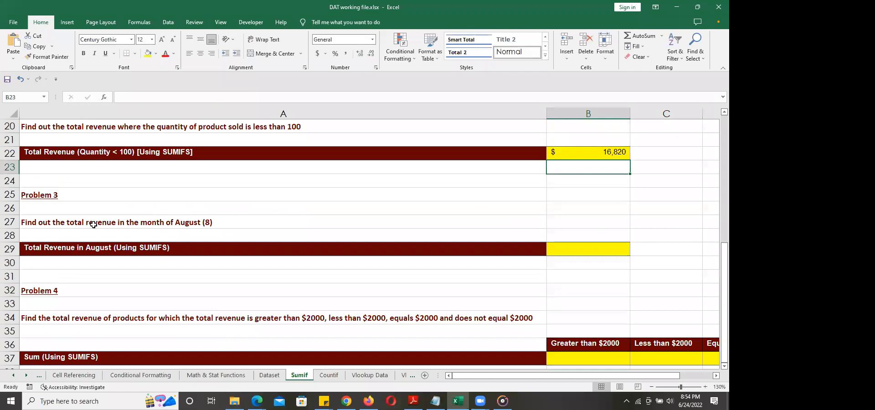
click(576, 250)
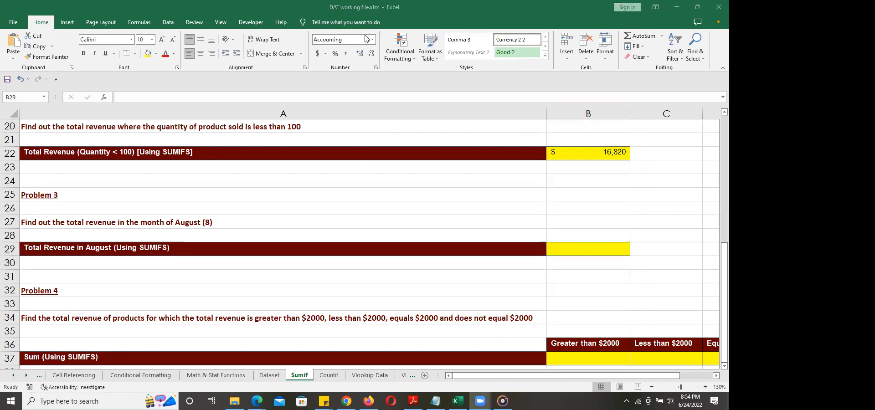
click(460, 75)
click(197, 67)
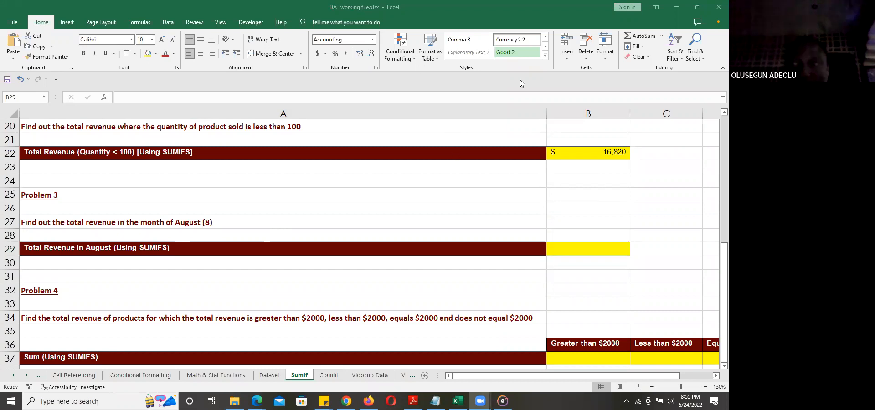
click(716, 105)
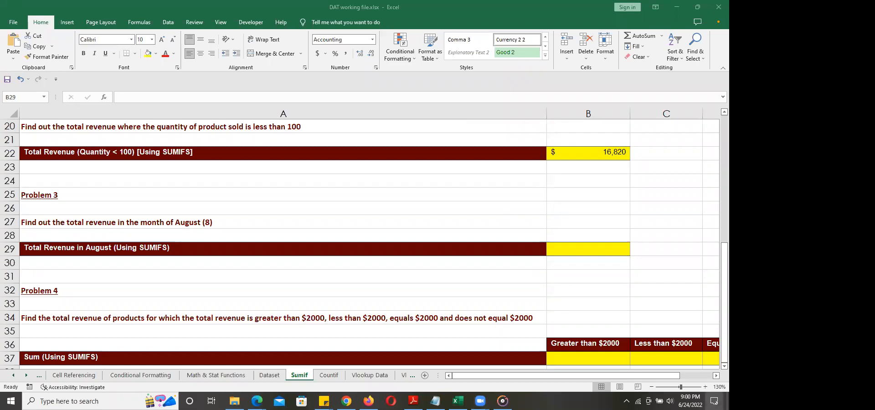
Turn off Night light in the Windows quick settings and return to the Sumif sheet
click(714, 401)
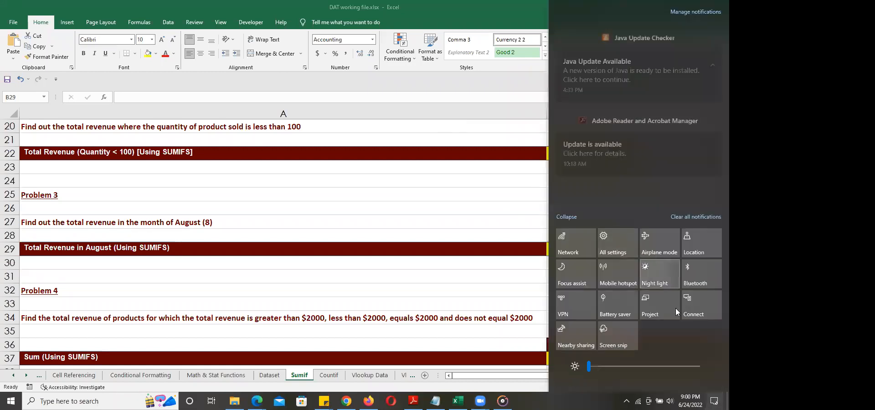
click(660, 270)
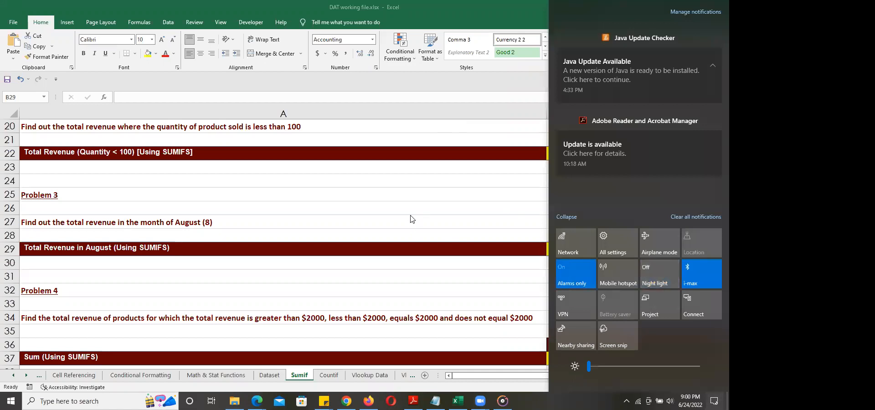
click(292, 209)
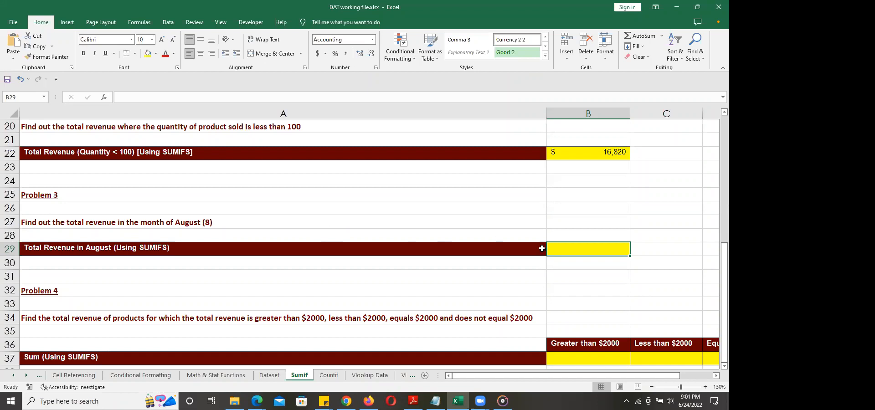
Enter =SUMIFS(Revenue,Month_Sold,8) in B29 to total the August revenue for Problem 3
text(=sumif)
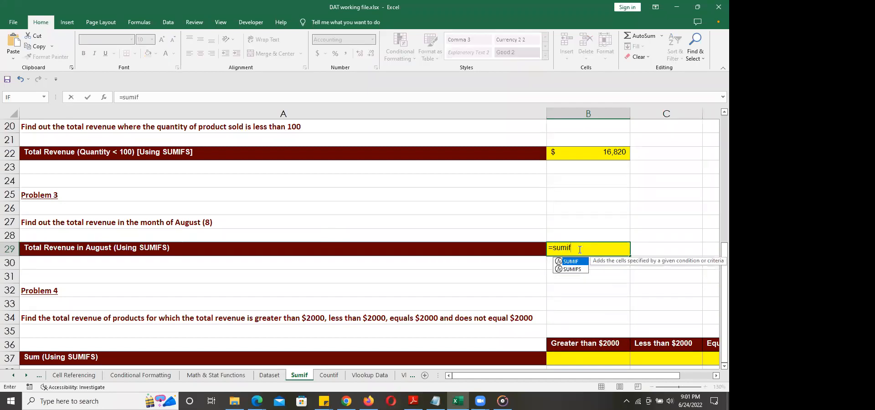
text(s)
key(Tab)
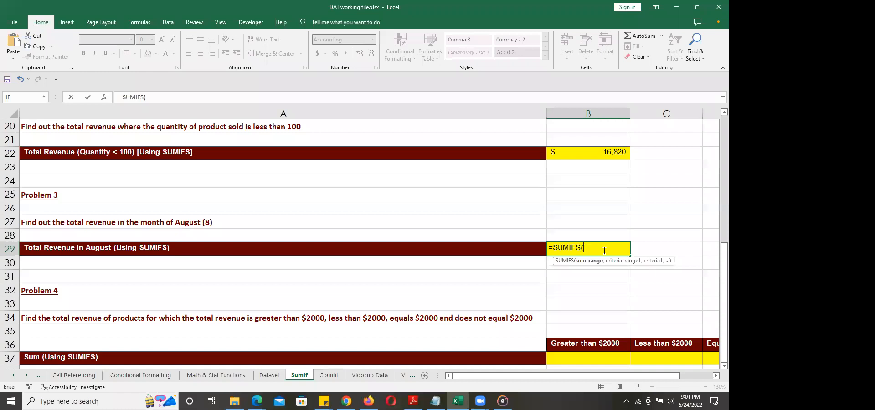
text(Revenue,)
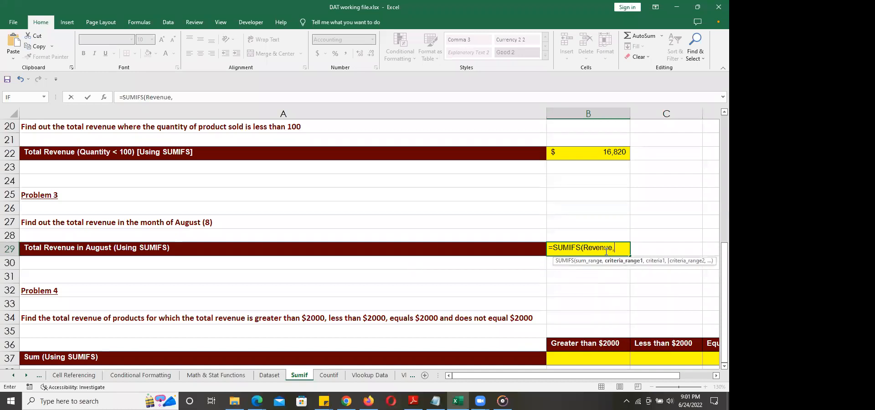
text(month)
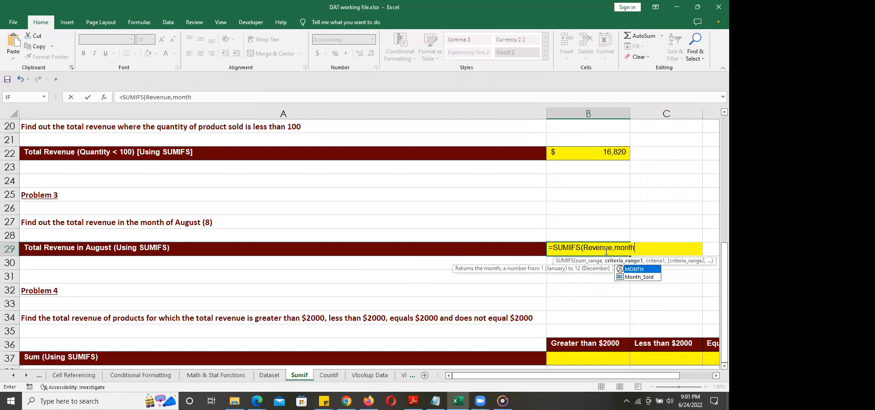
key(Down)
key(Tab)
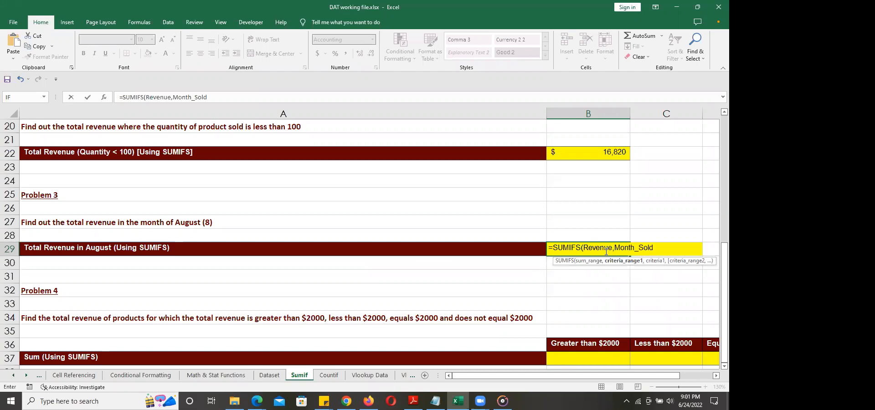
text(,)
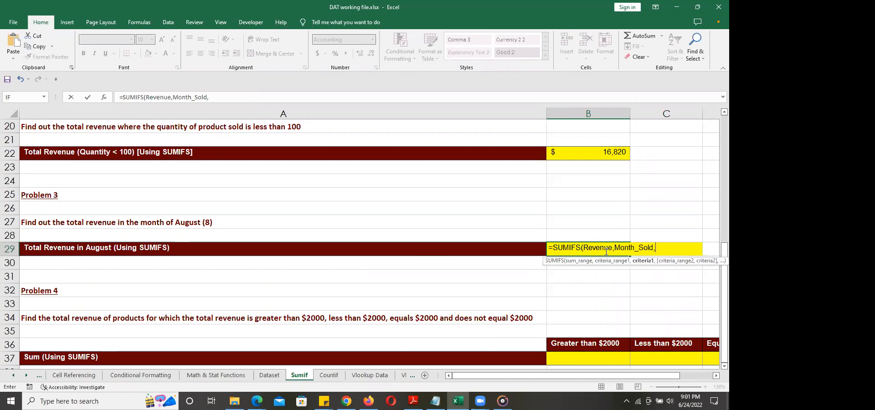
text(8)
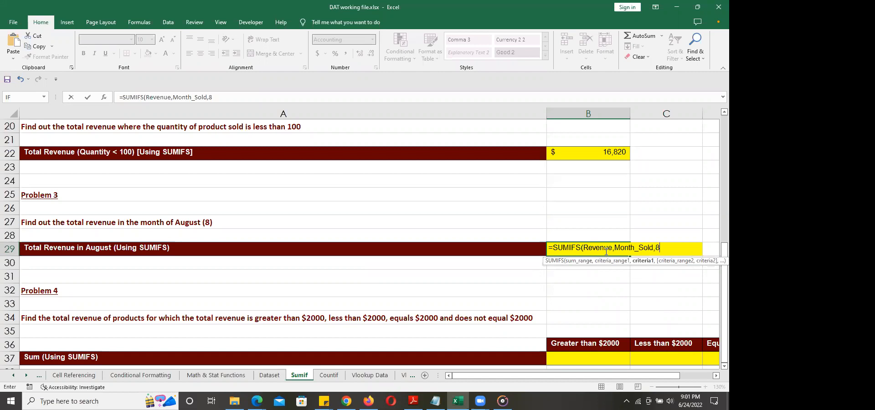
text())
key(Return)
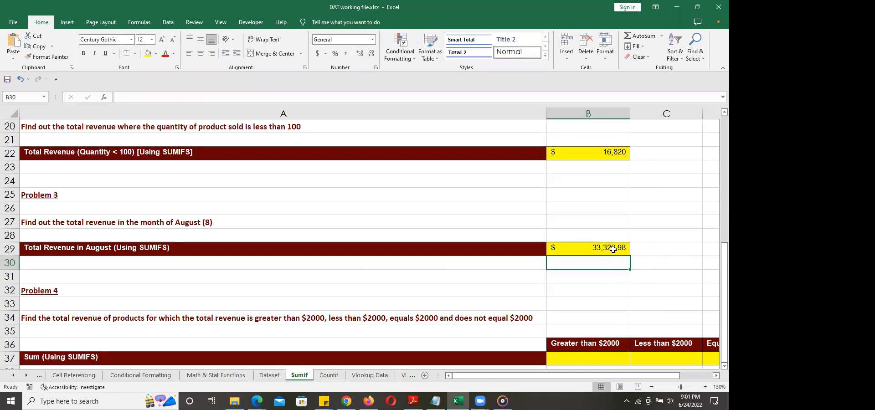
click(612, 249)
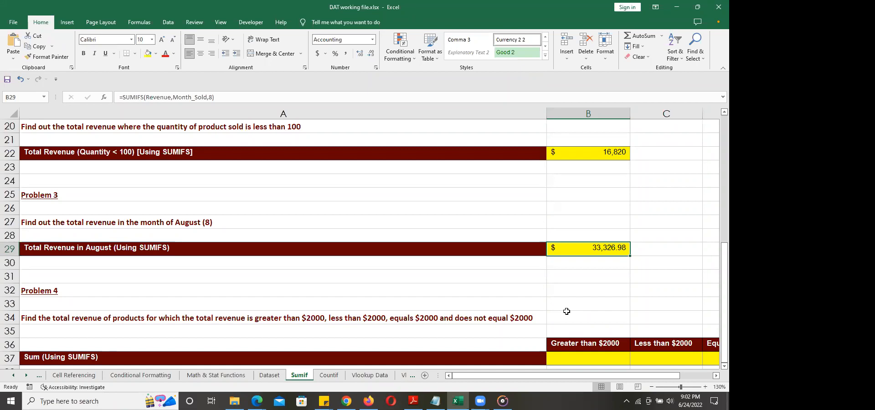
Examine the values and formulas in the Month Sold column of the Dataset sheet and return to the Sumif sheet
scroll(715, 368, down, 1)
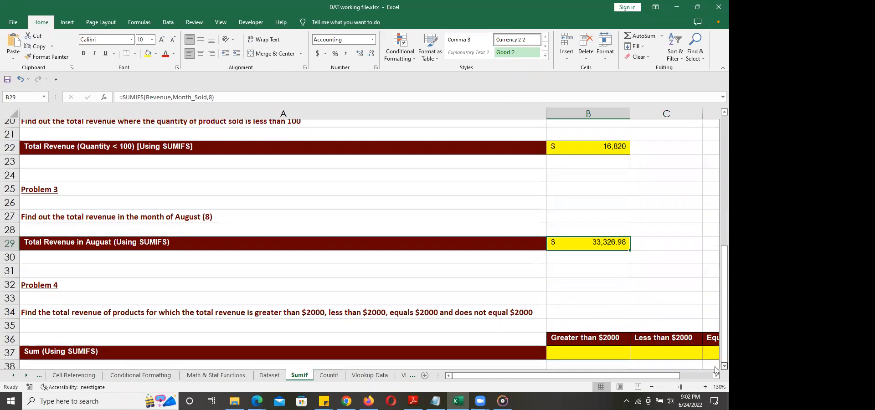
scroll(716, 370, down, 1)
drag(644, 375, 602, 373)
drag(724, 282, 715, 253)
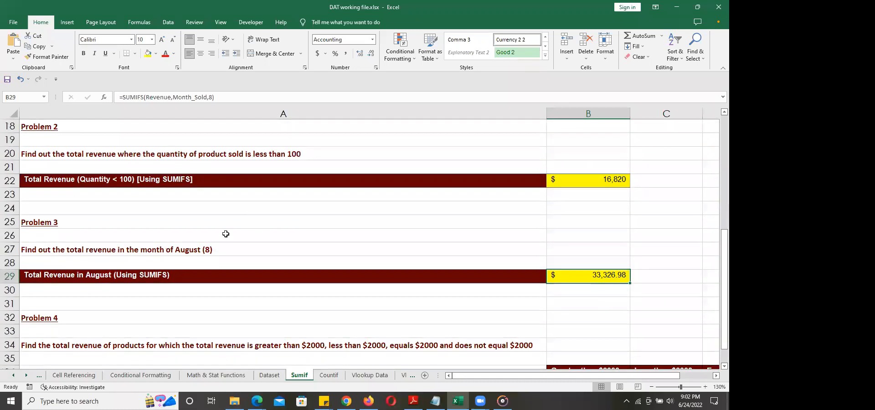
click(269, 373)
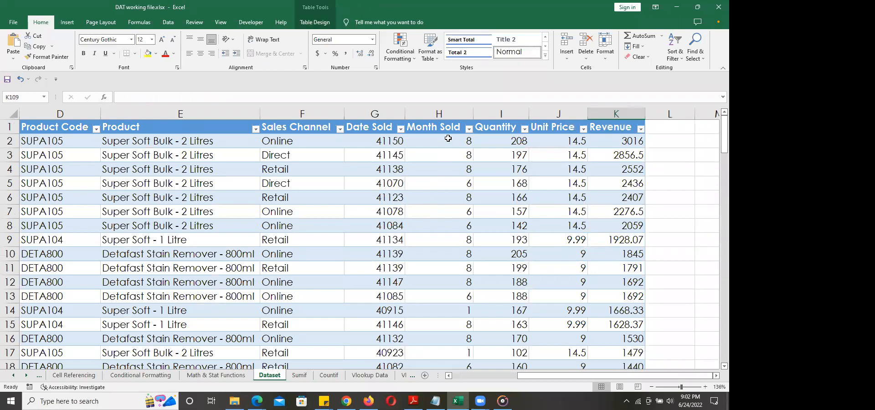
drag(448, 138, 447, 350)
scroll(446, 278, up, 20)
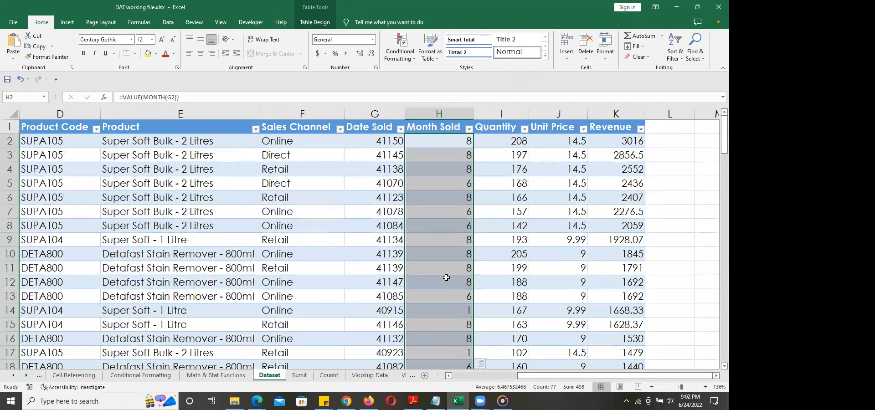
click(446, 141)
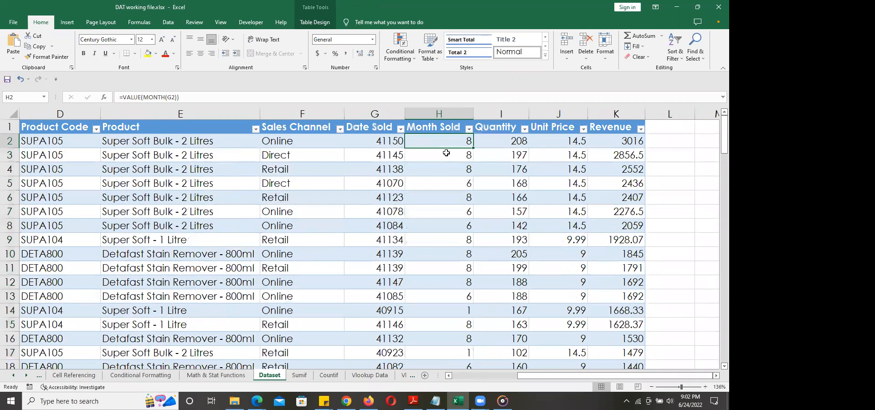
key(Down)
key(Down)
key(Down)
click(450, 292)
click(450, 320)
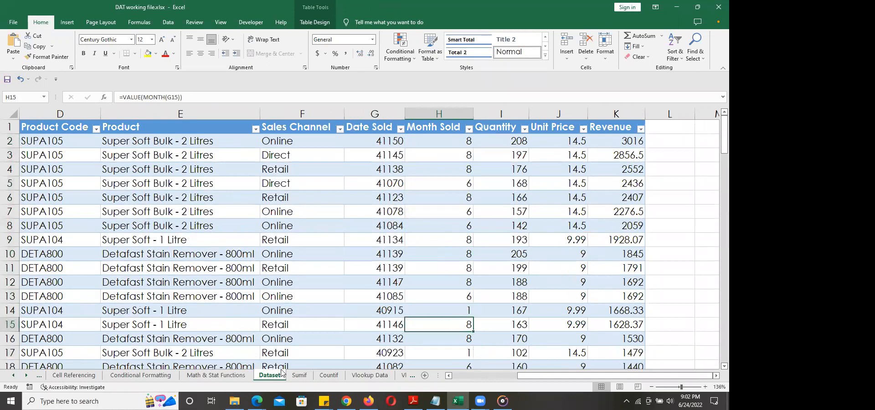
click(299, 375)
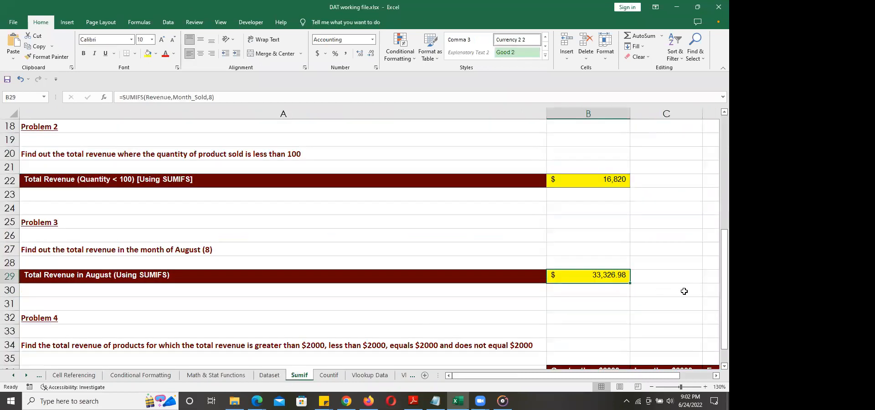
Inspect the arguments of the SUMIFS formula in B29 without changing it
scroll(716, 367, down, 1)
scroll(716, 367, down, 1)
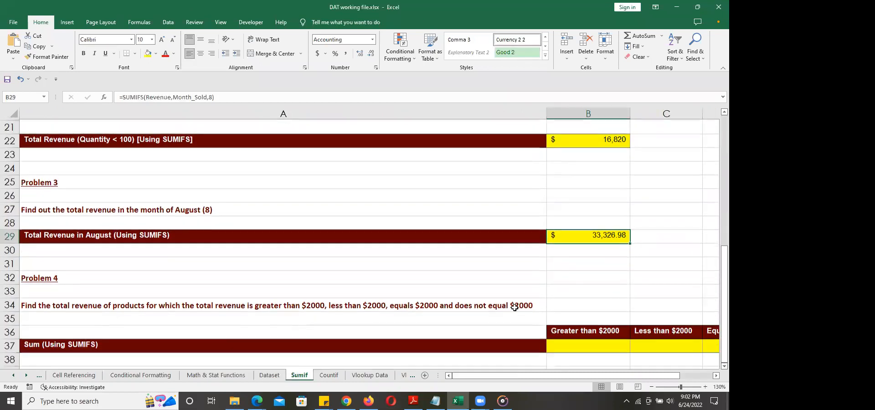
double_click(605, 234)
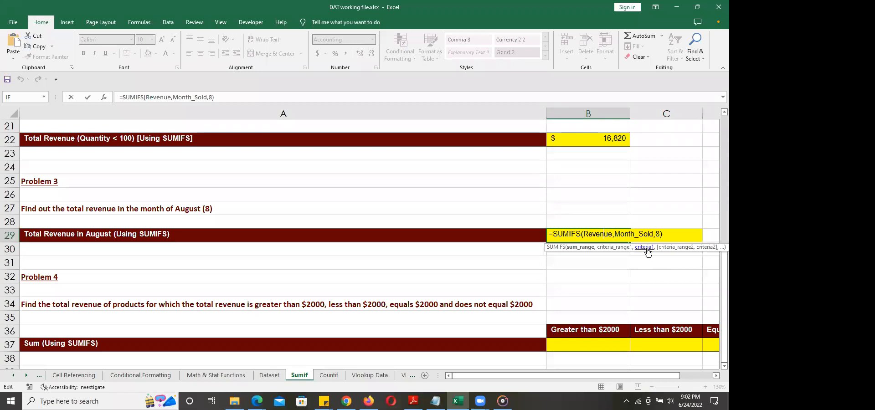
key(ctrl+Return)
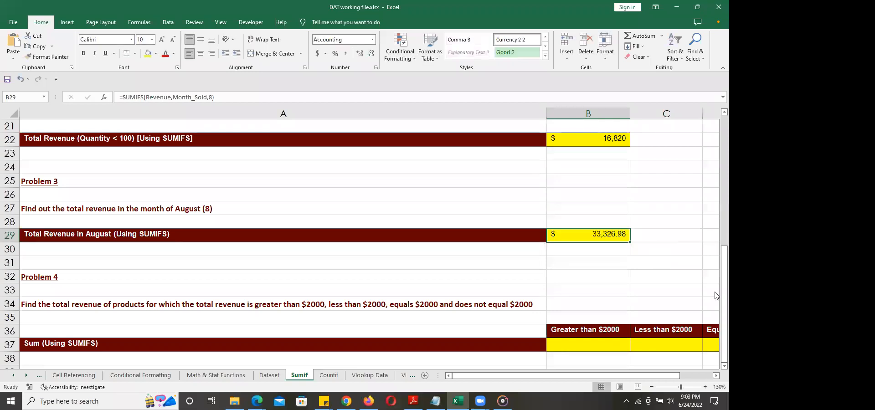
double_click(587, 236)
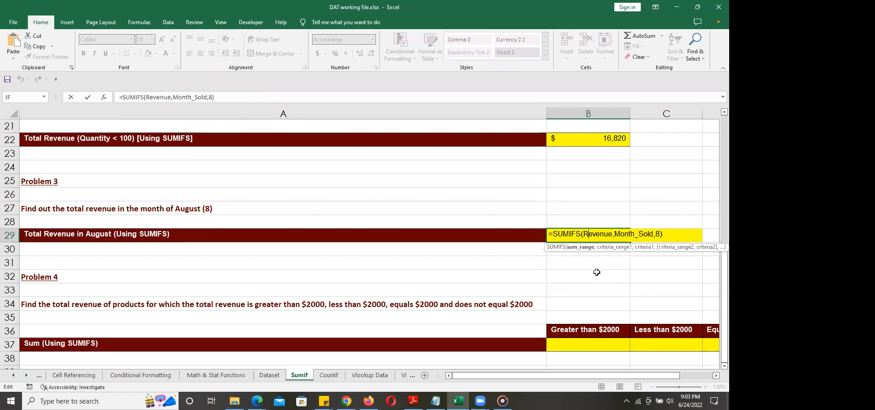
key(ctrl+Return)
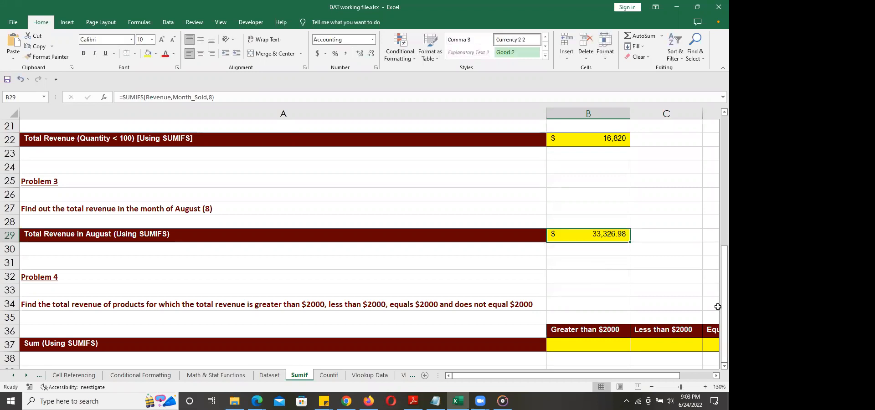
drag(671, 379, 624, 368)
click(310, 24)
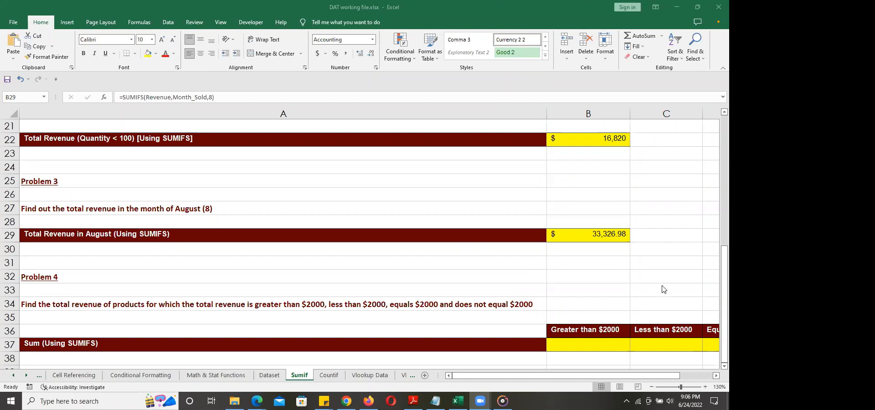
click(716, 274)
drag(716, 264, 621, 219)
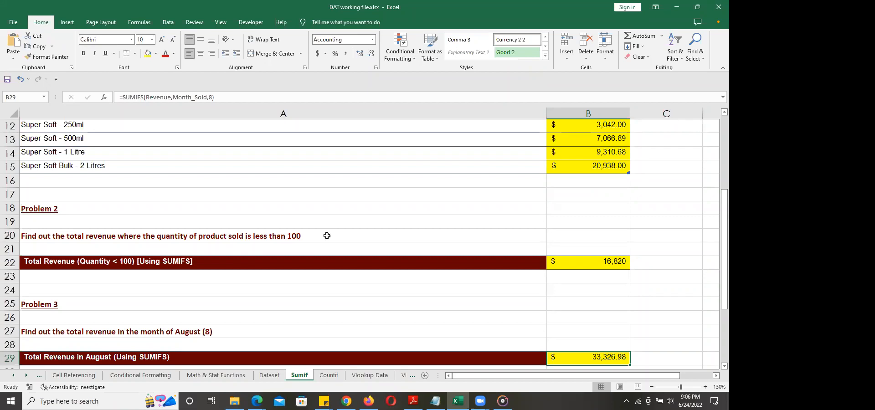
For Problem 4, enter =SUMIFS(Revenue,Revenue,">2000") in B37 under Greater than $2000 and select C37
scroll(341, 234, down, 6)
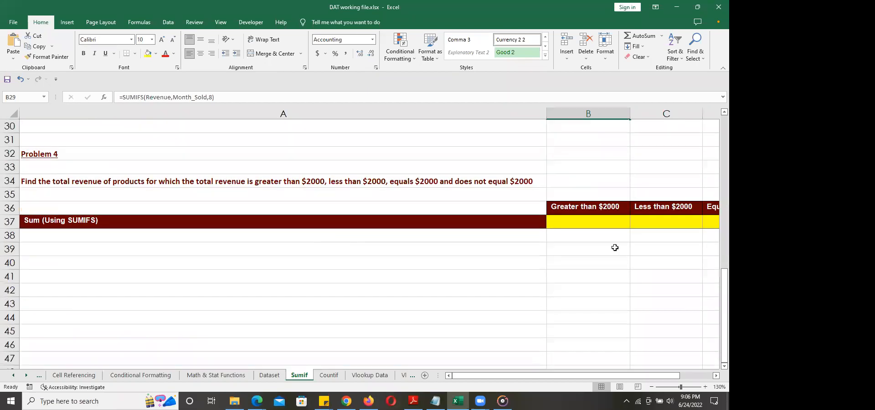
click(586, 221)
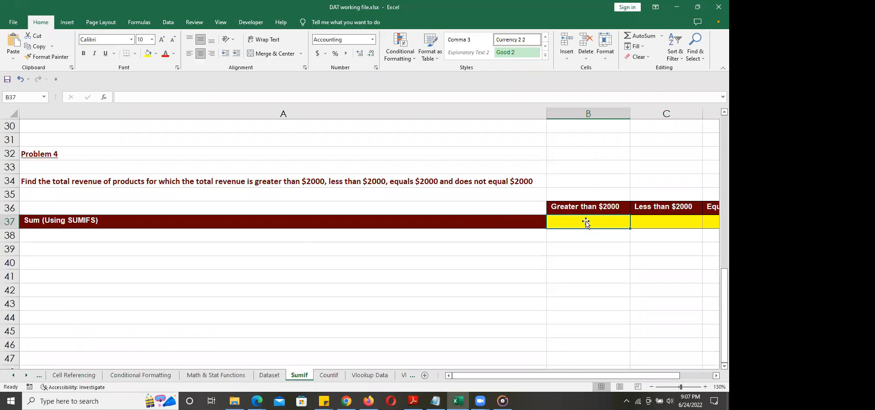
text(=sum)
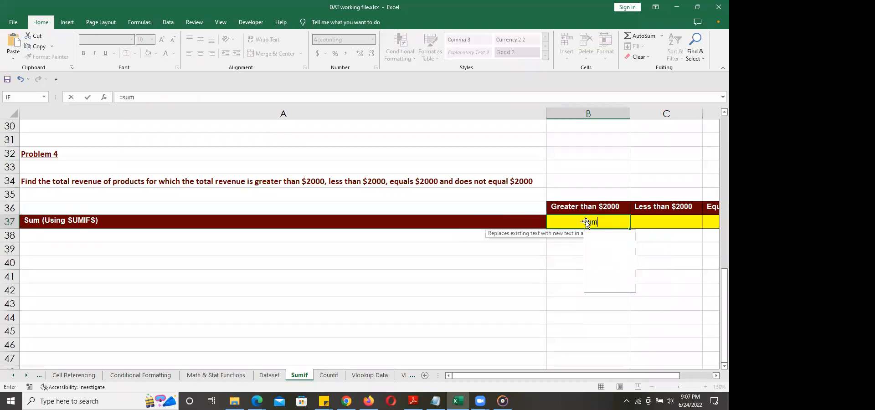
text(ifs)
key(Tab)
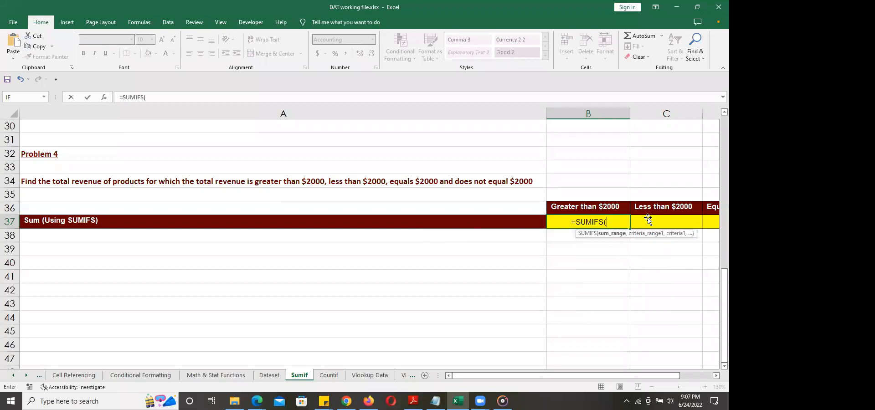
text(Revenue)
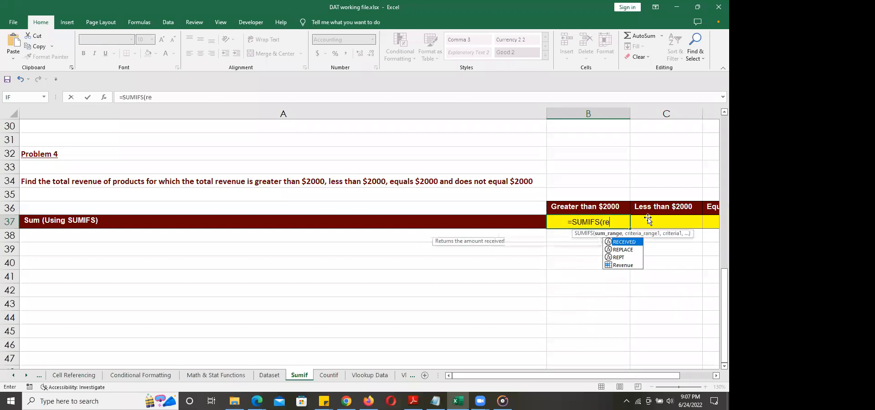
text(,)
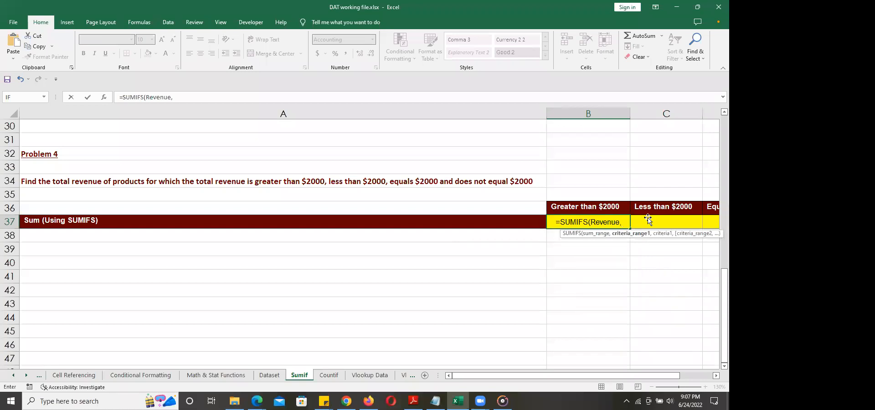
text(reve)
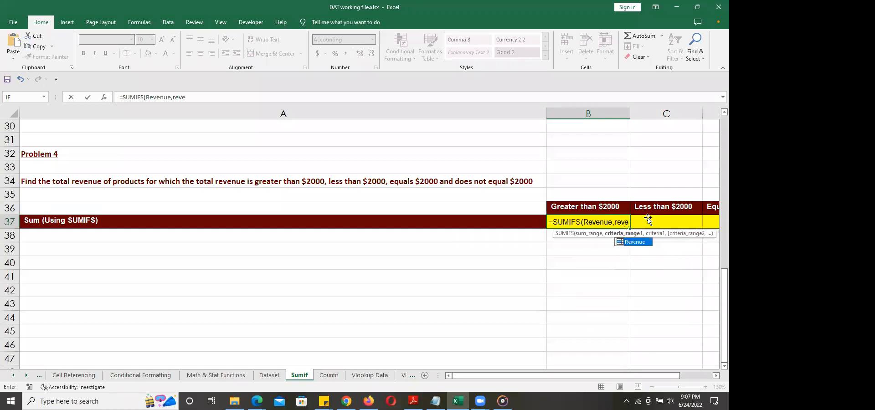
key(Tab)
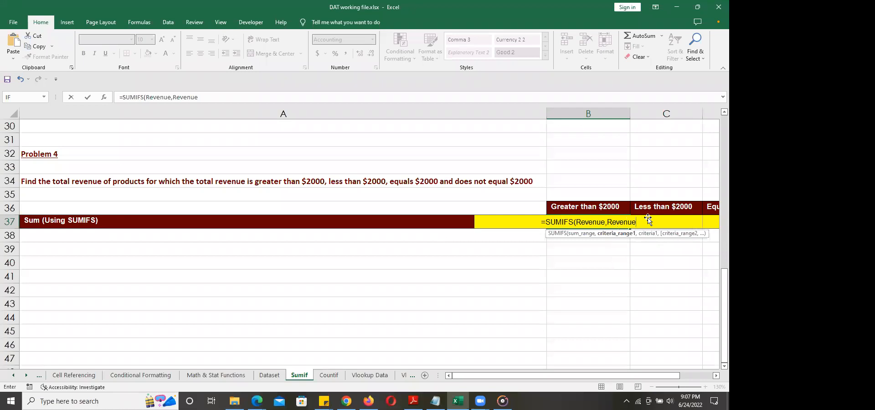
text(,")
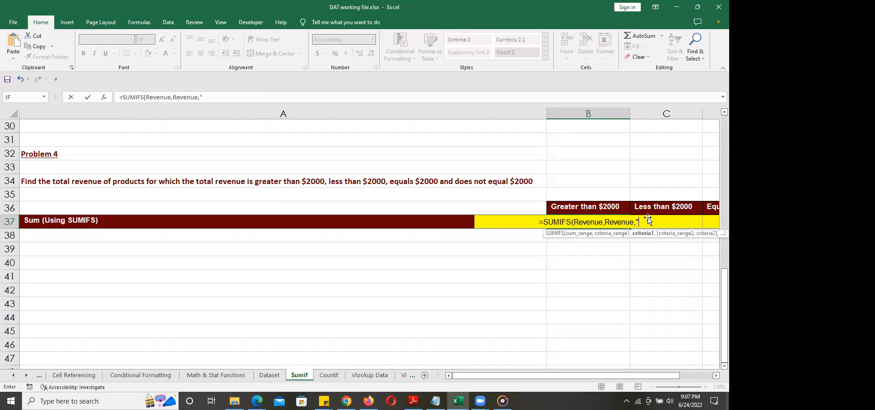
text(>)
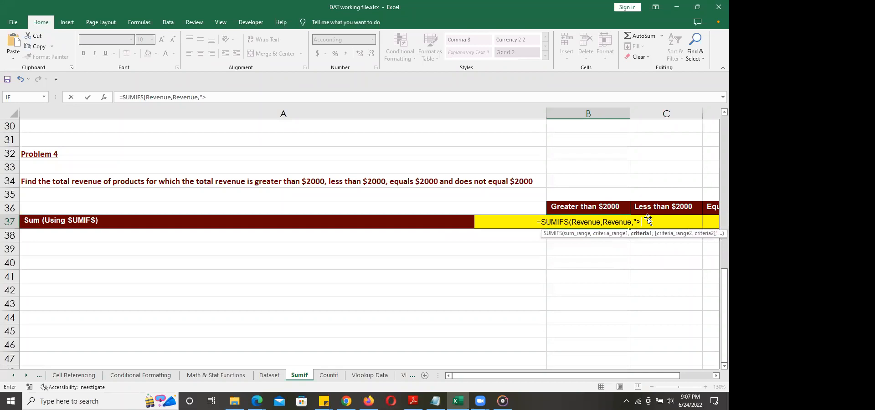
text(2000"))
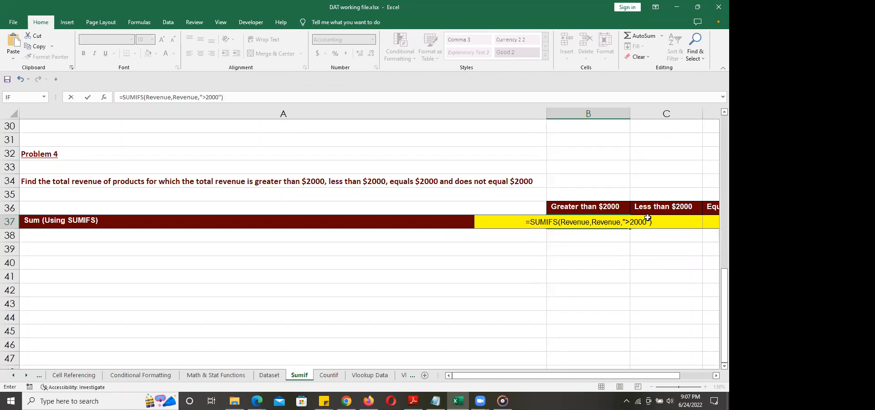
key(Return)
click(648, 218)
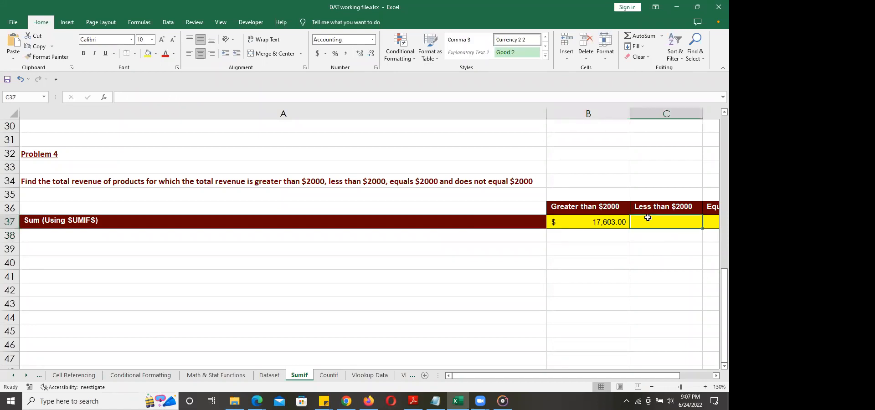
Enter =SUMIFS(Revenue,Revenue,"<2000") in C37 to total the revenue under Less than $2000
text(=)
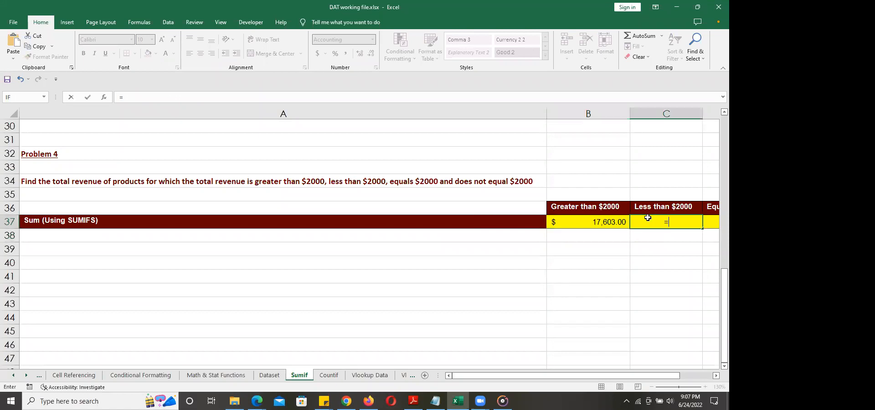
text(sumif)
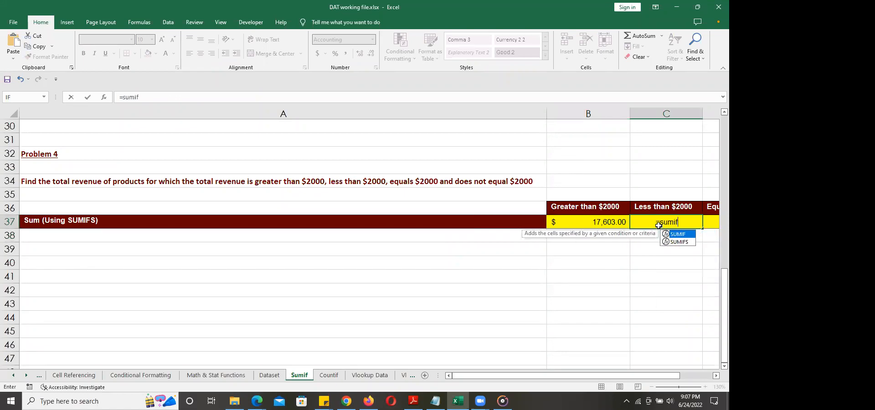
text(s)
key(Tab)
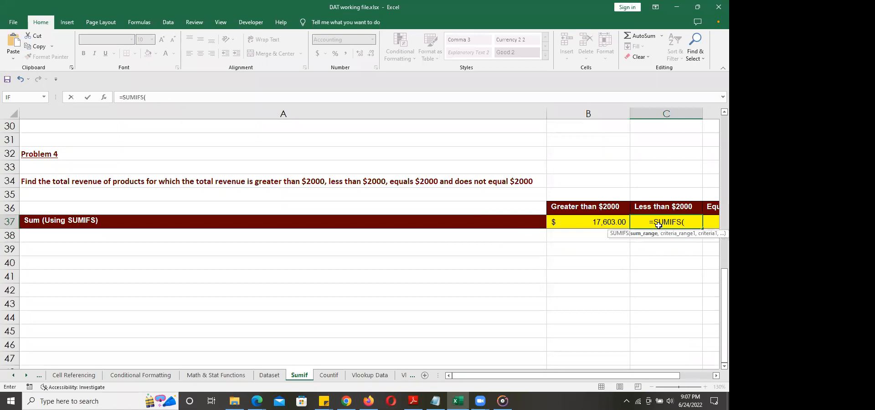
text(Revenue)
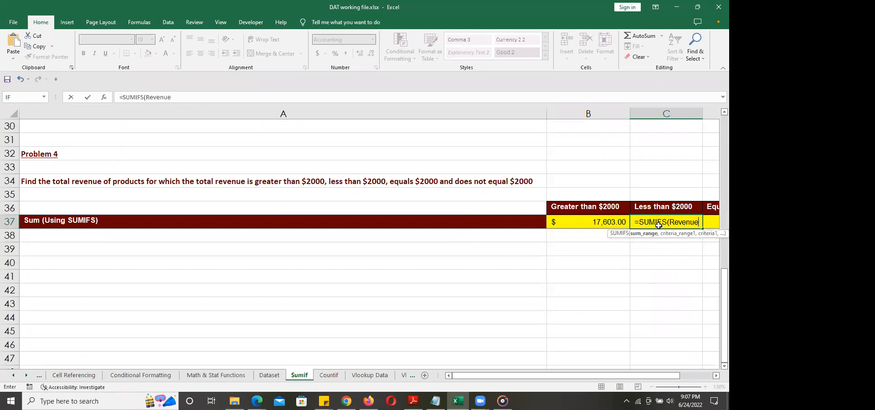
text(,)
text(reve)
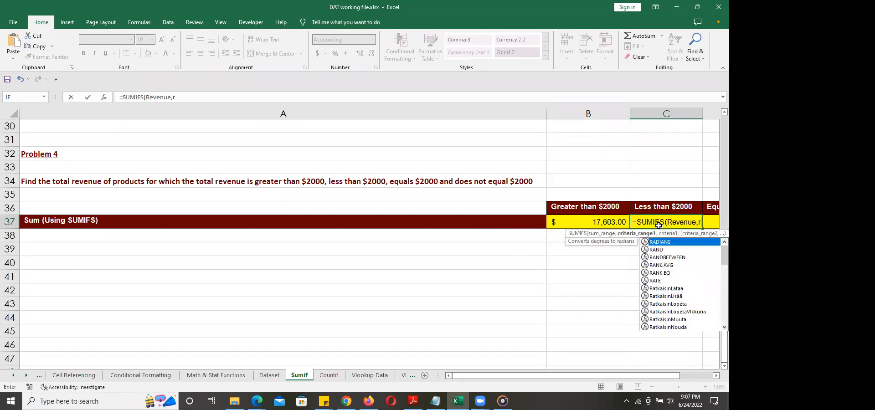
key(Tab)
text(,)
text(")
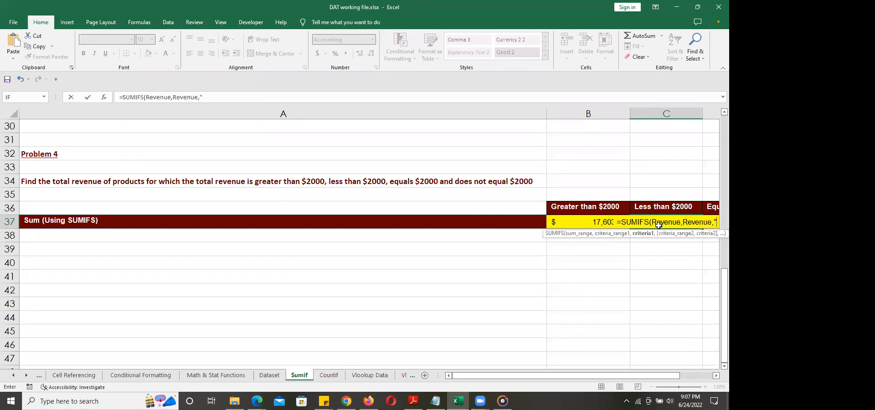
text(<20000)
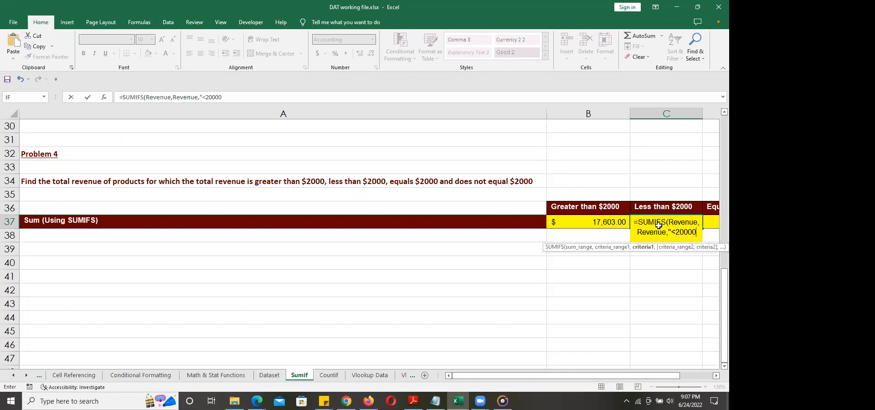
key(BackSpace)
text("))
key(Return)
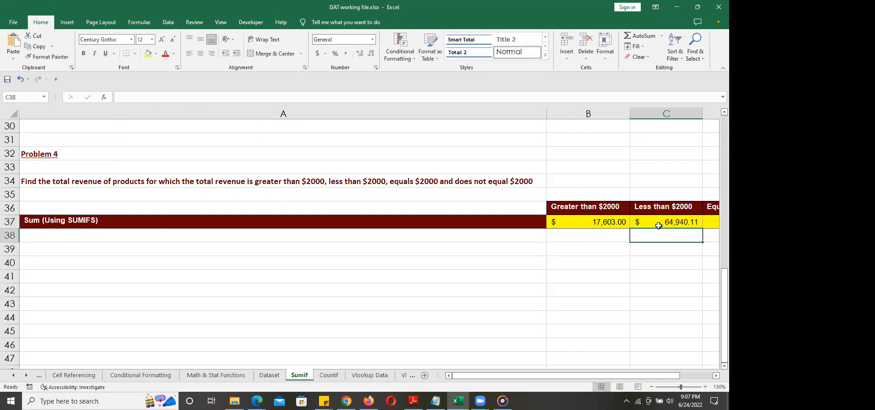
Enter =SUMIFS(Revenue,Revenue,2000) in D37 to total the revenue under Equals $2000
drag(650, 376, 669, 376)
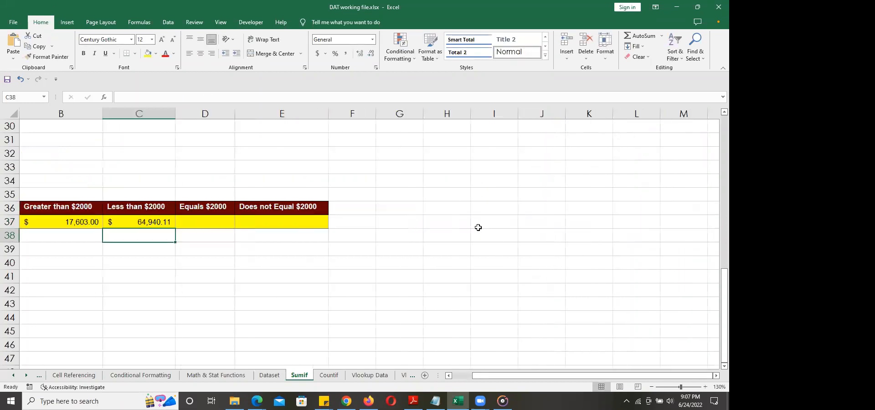
click(449, 375)
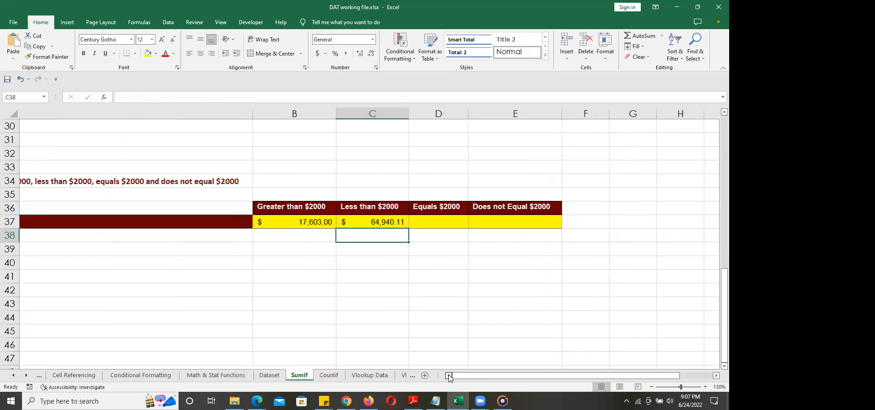
click(716, 375)
click(212, 223)
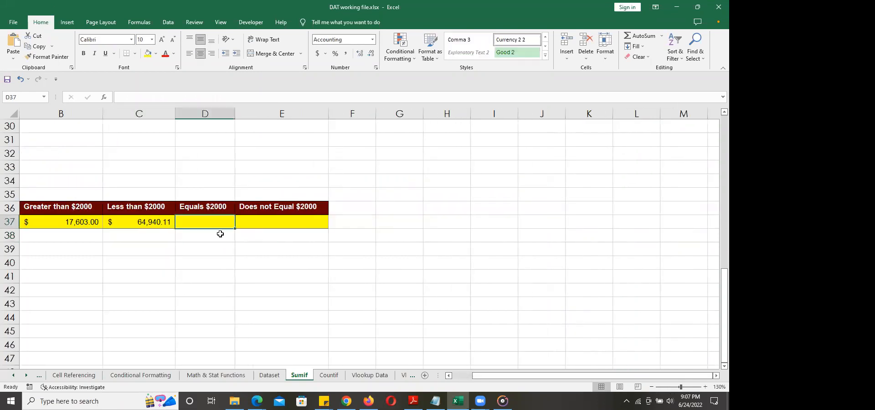
text(=sumif)
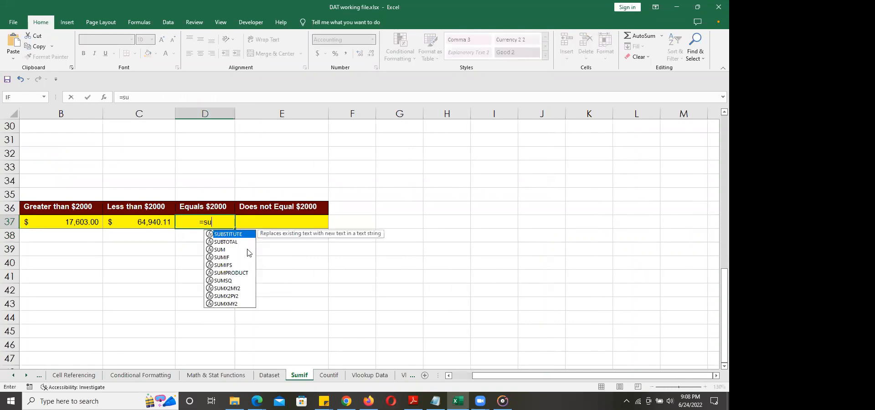
key(Down)
key(Tab)
text(reve)
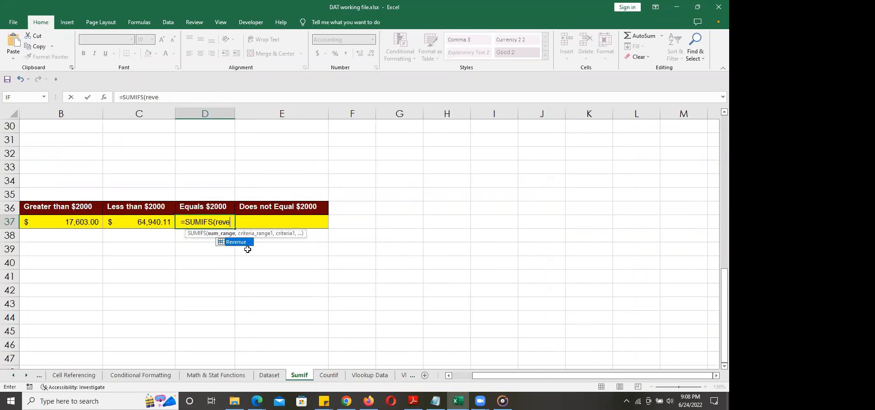
key(Tab)
text(,re)
key(Tab)
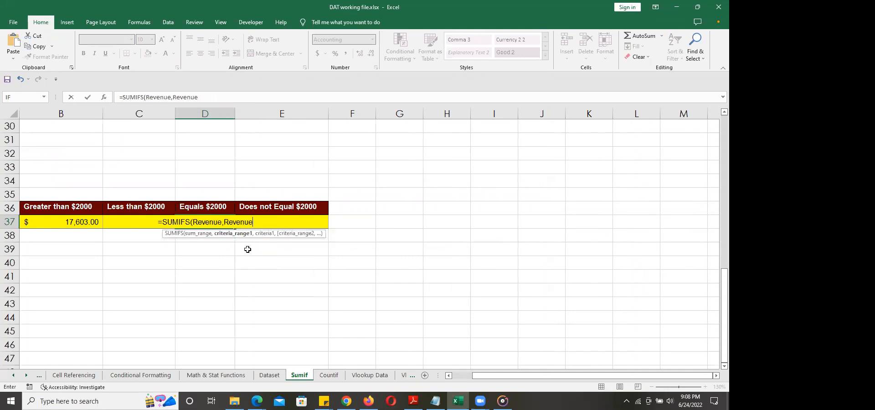
text(,200)
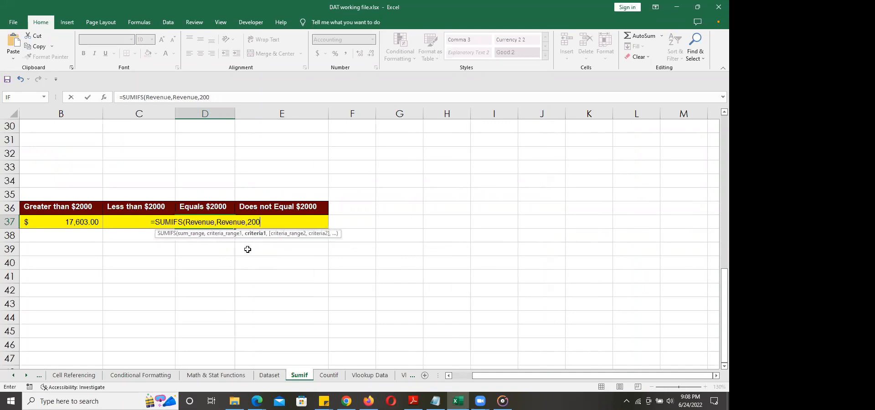
text(0))
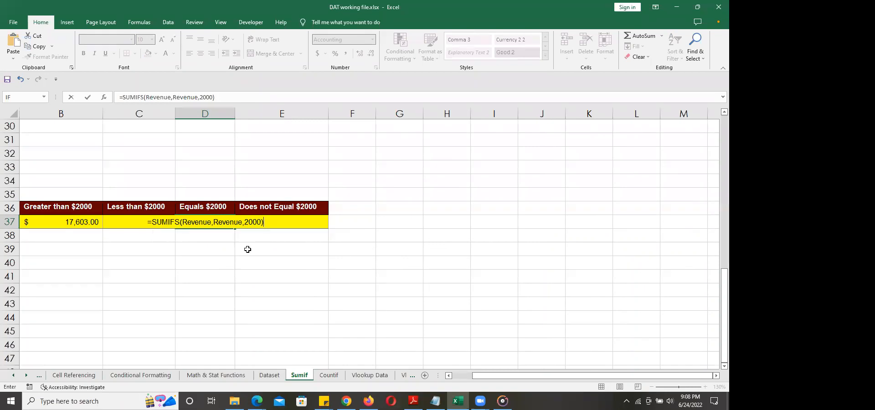
key(Return)
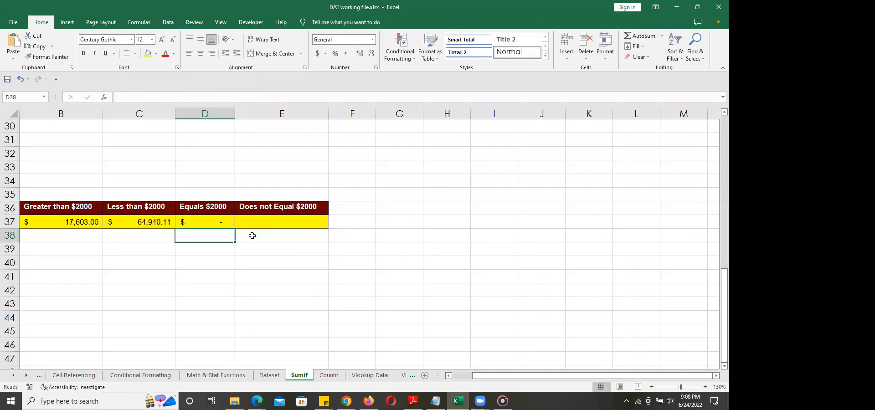
Put the criterion in D37 in quotation marks so the formula reads =SUMIFS(Revenue,Revenue,"2000")
click(219, 222)
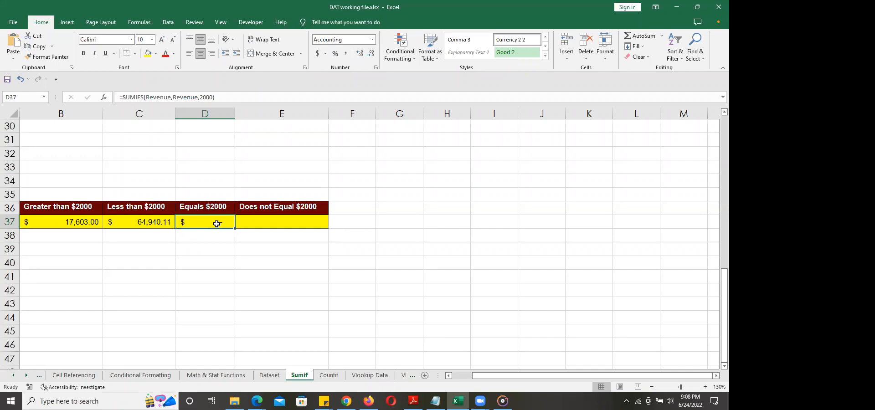
double_click(217, 224)
click(245, 221)
text(")
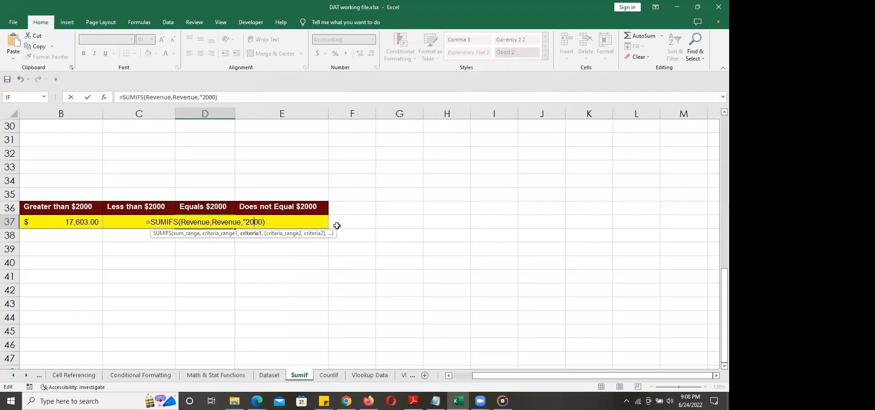
key(Return)
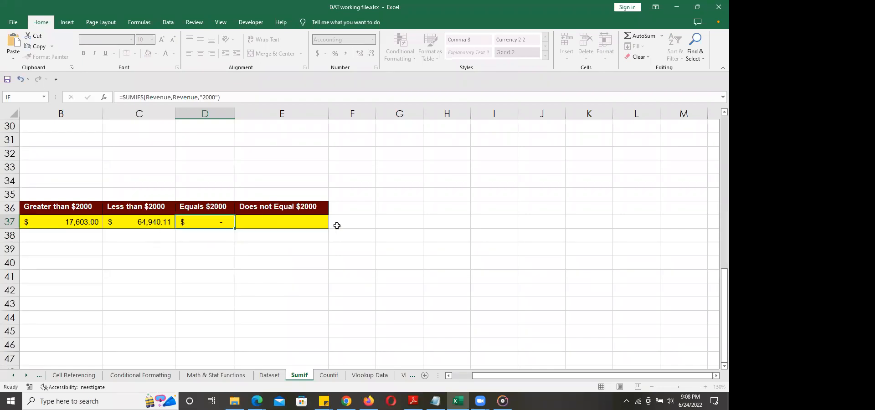
key(Up)
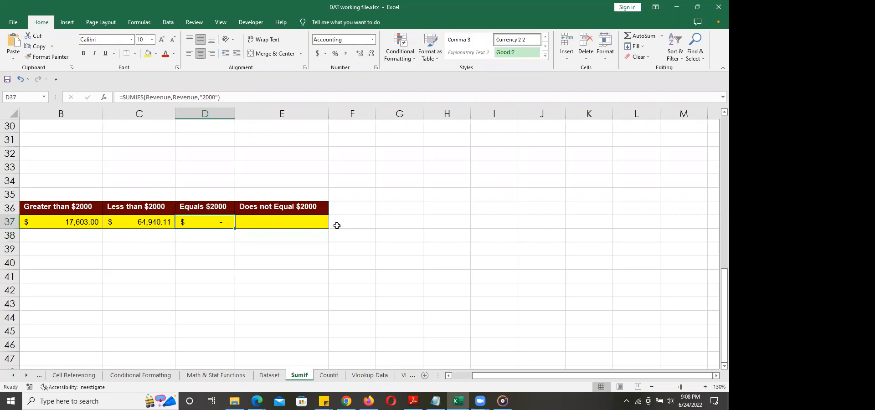
Remove the quotation marks around 2000 in the D37 formula
double_click(215, 222)
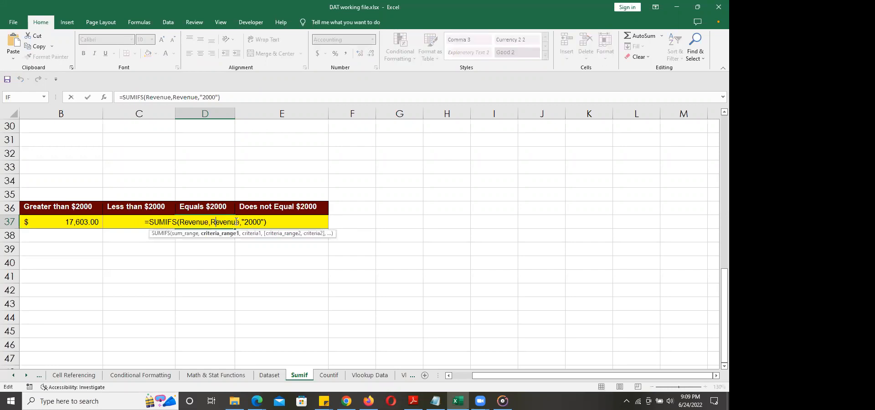
click(263, 222)
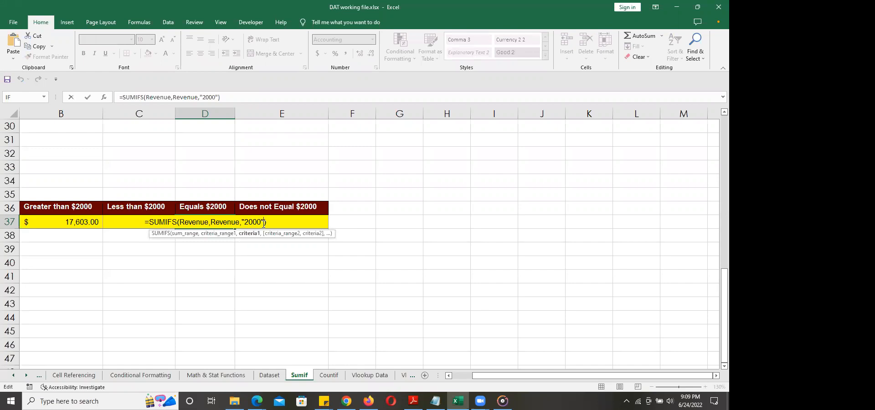
key(BackSpace)
key(BackSpace)
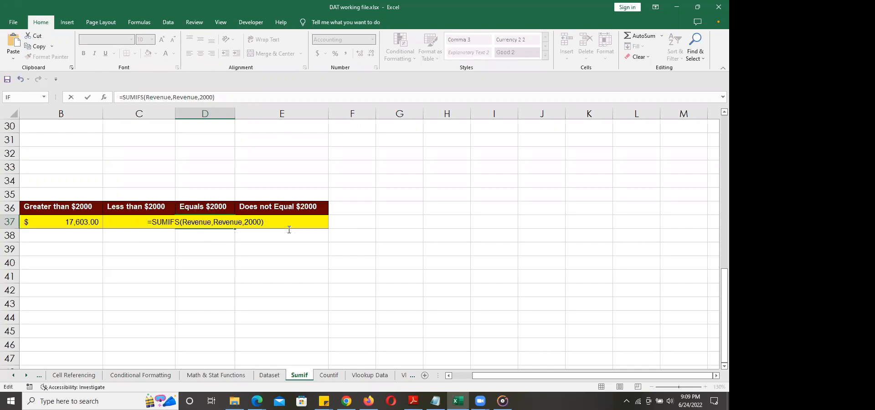
key(Return)
Enter =SUMIFS(Revenue,Revenue,"<>2000") in E37 under Does not Equal $2000 and reselect that cell
click(259, 224)
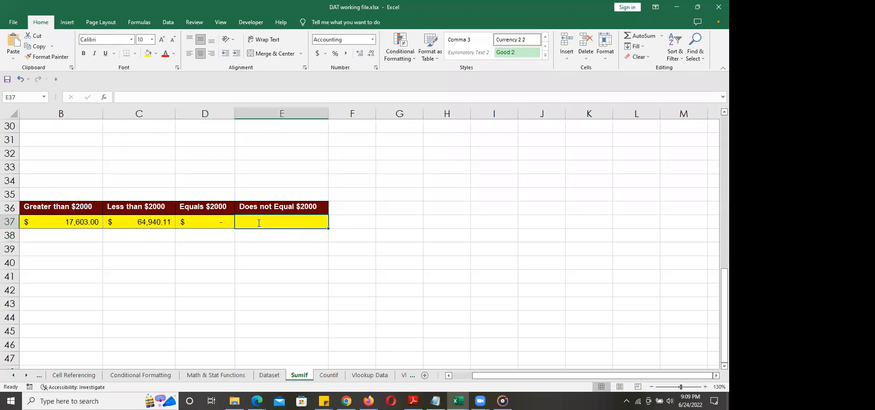
text(=sumifs)
key(Tab)
text(reve)
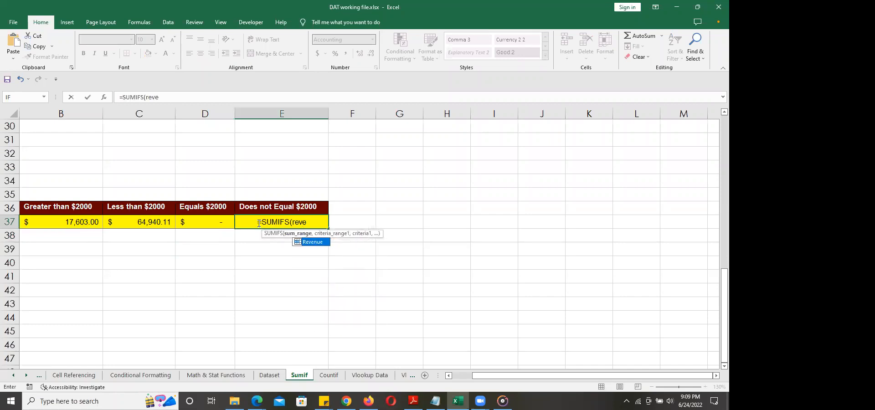
key(Tab)
text(,reve)
key(Tab)
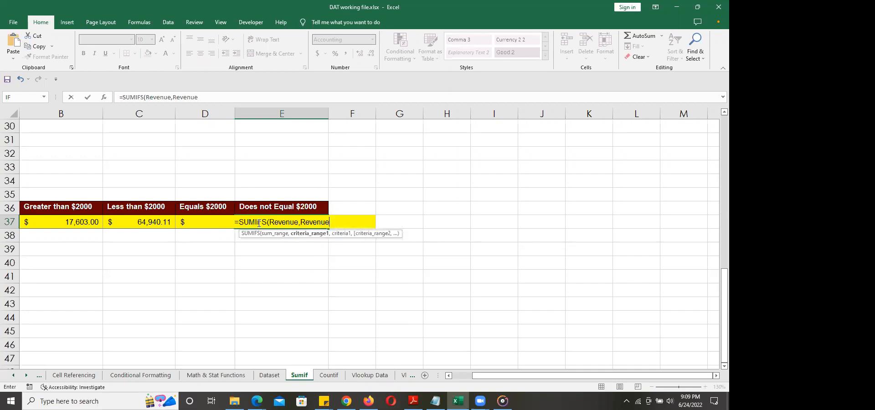
text(,)
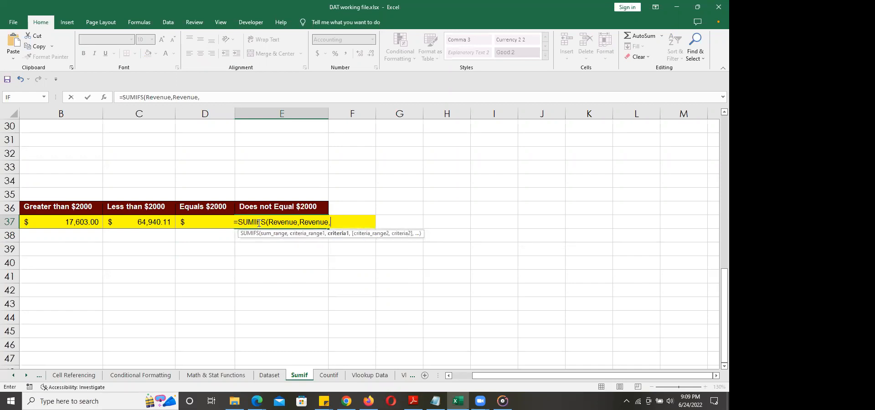
text(")
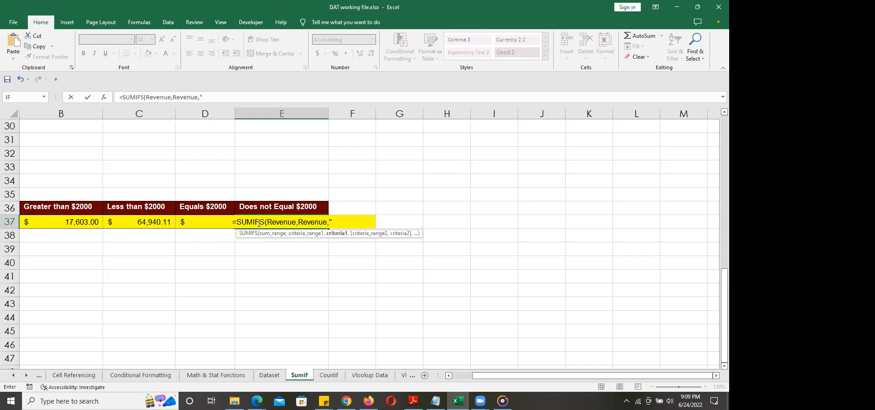
text(<>)
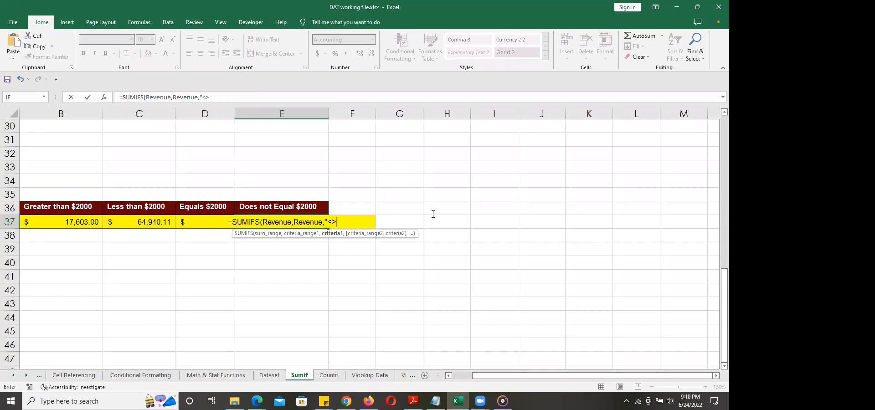
text(2000)
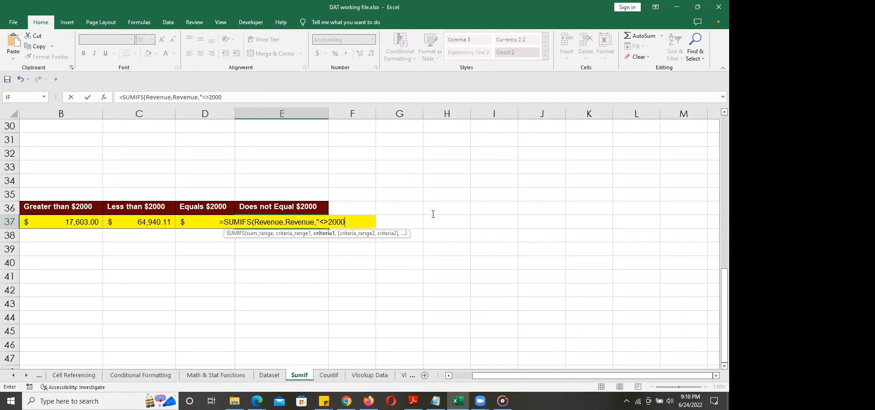
text("))
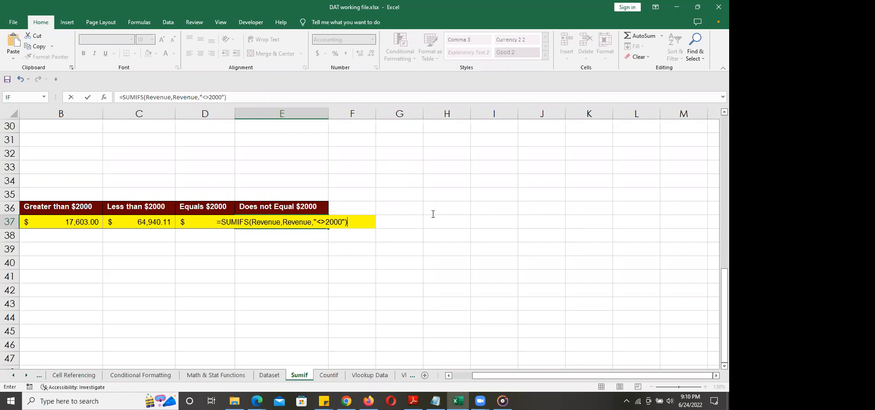
key(Return)
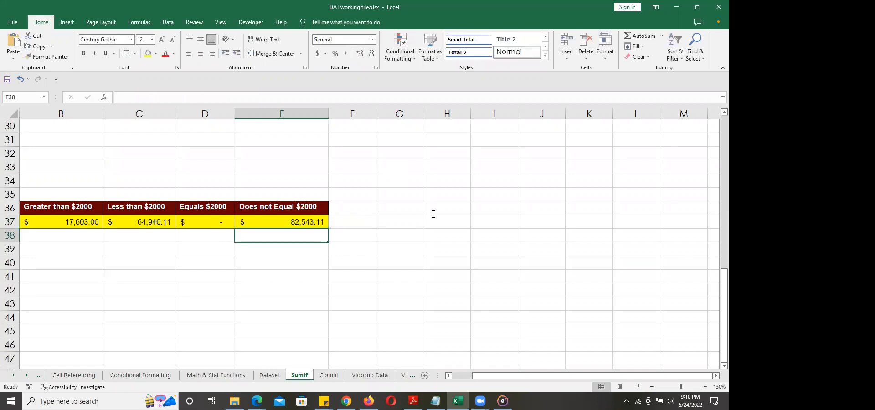
click(303, 221)
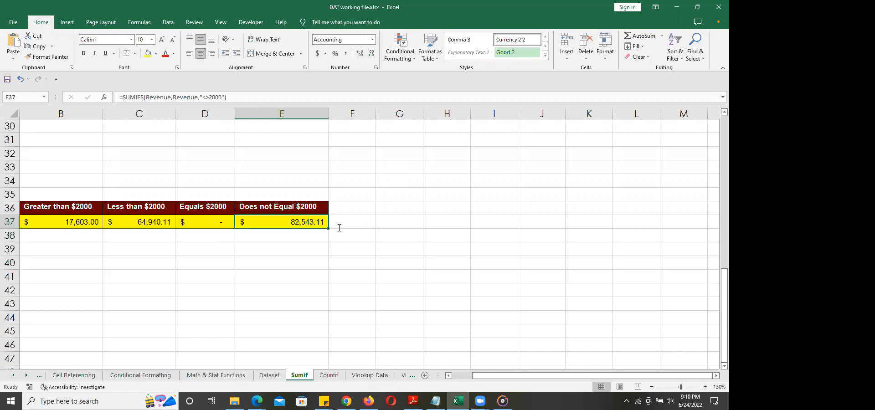
mouse_move(546, 376)
mouse_down()
mouse_move(521, 372)
mouse_move(544, 374)
mouse_up()
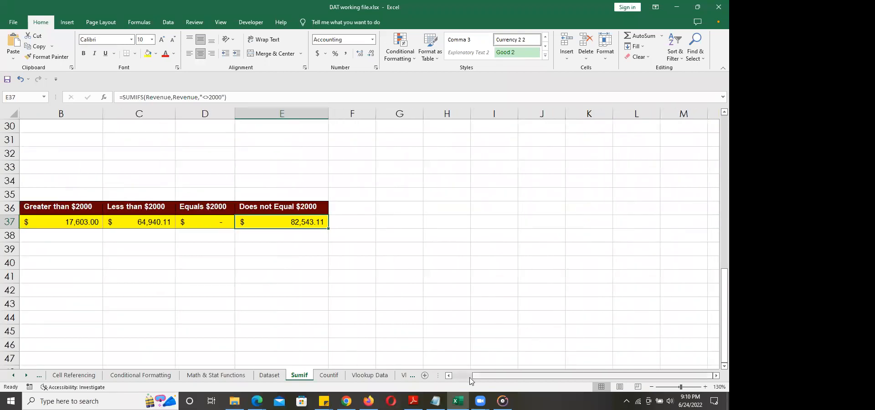
Set the Sumif sheet's zoom to 125%
click(449, 376)
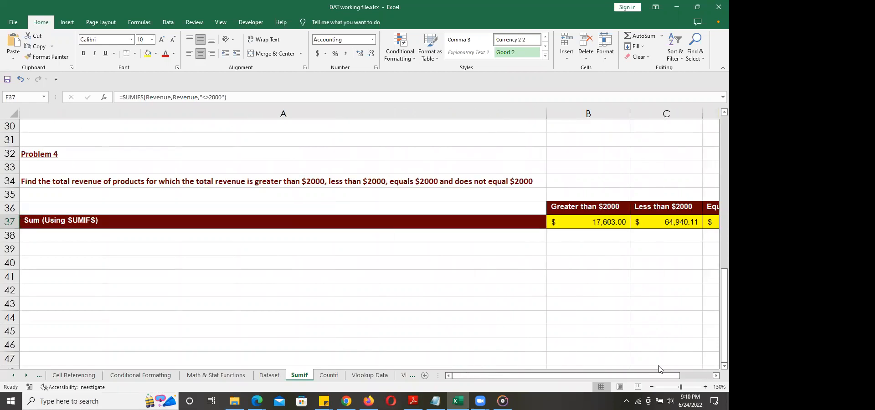
drag(675, 378, 685, 382)
click(719, 386)
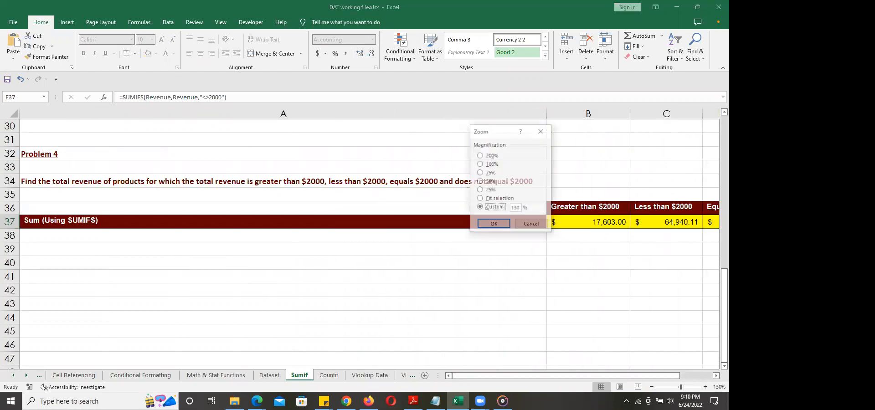
click(518, 209)
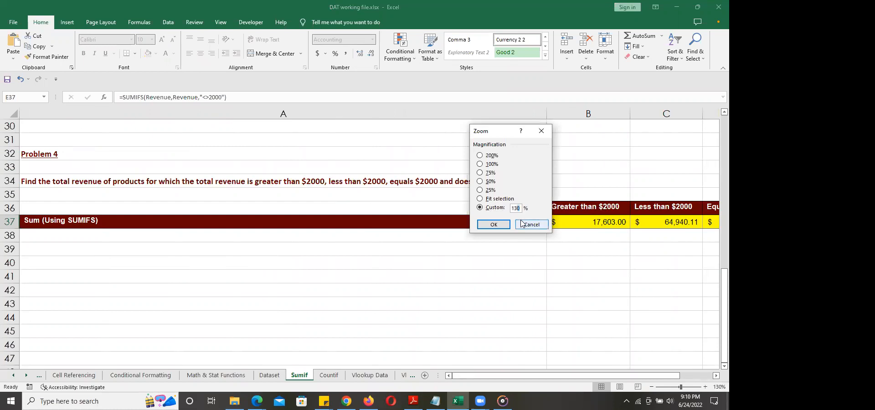
text(25)
key(Return)
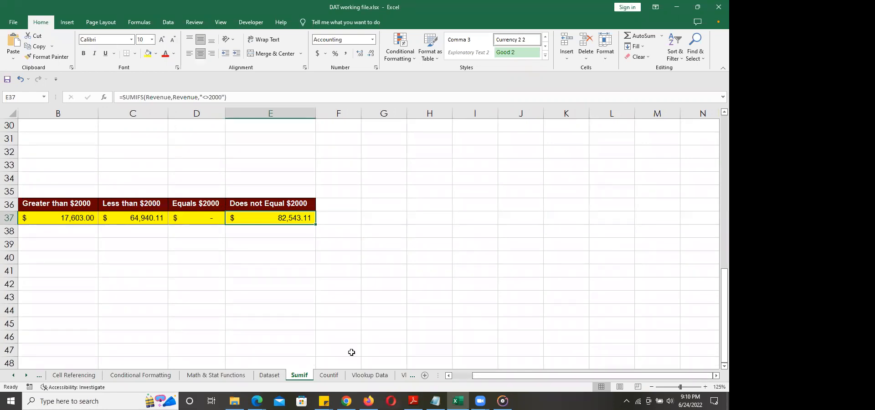
Switch to the Countif sheet and zoom it to 130%
click(331, 375)
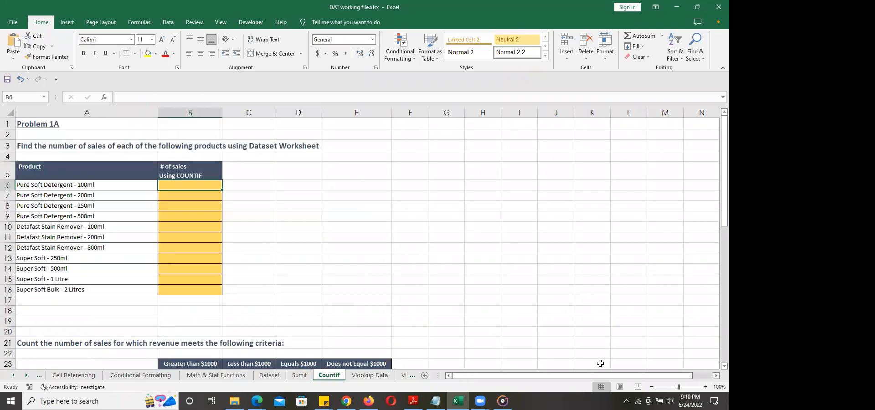
drag(680, 386, 681, 387)
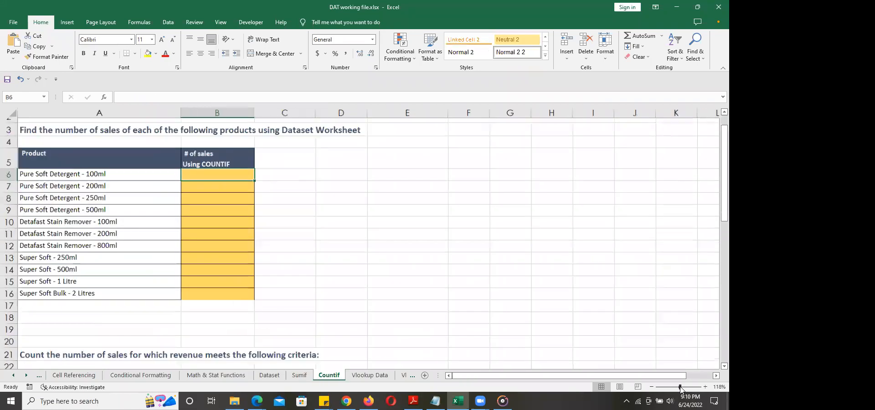
drag(606, 376, 607, 377)
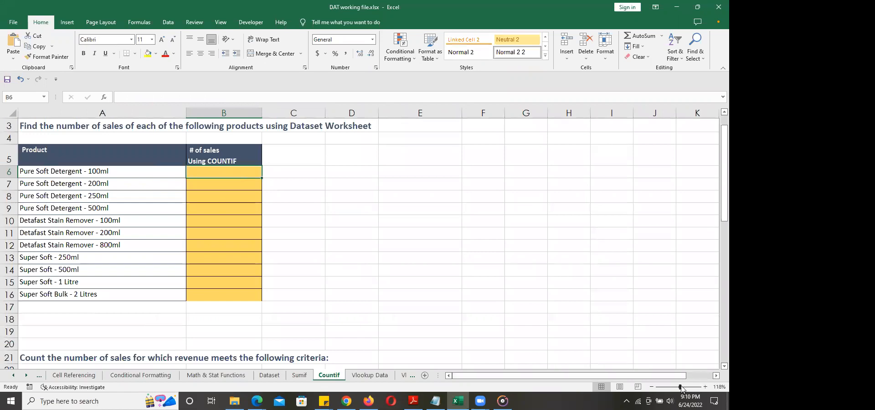
drag(681, 388, 680, 389)
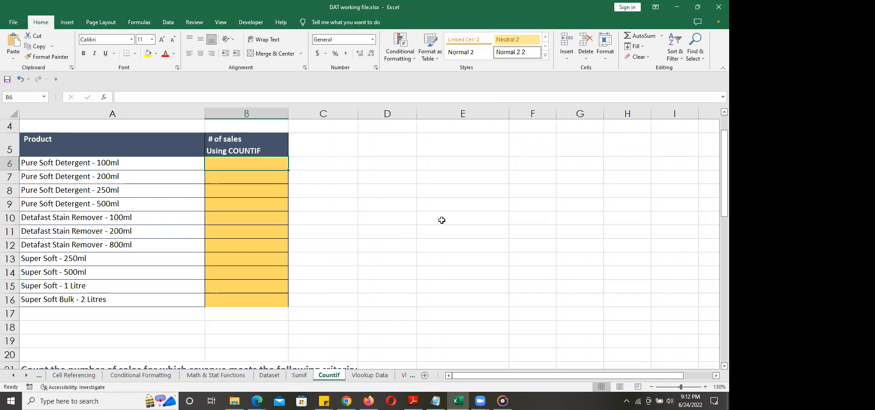
Enter =COUNTIF(Product,A6) in B6 to count the sales of Pure Soft Detergent - 100ml
text(=co)
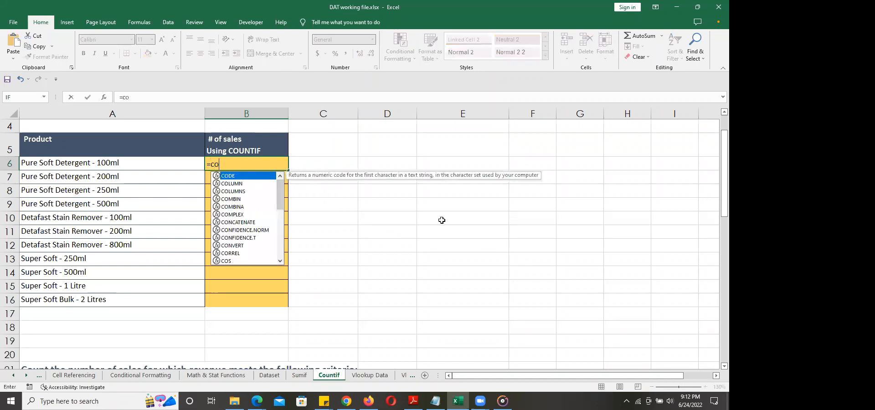
text(untif)
key(Tab)
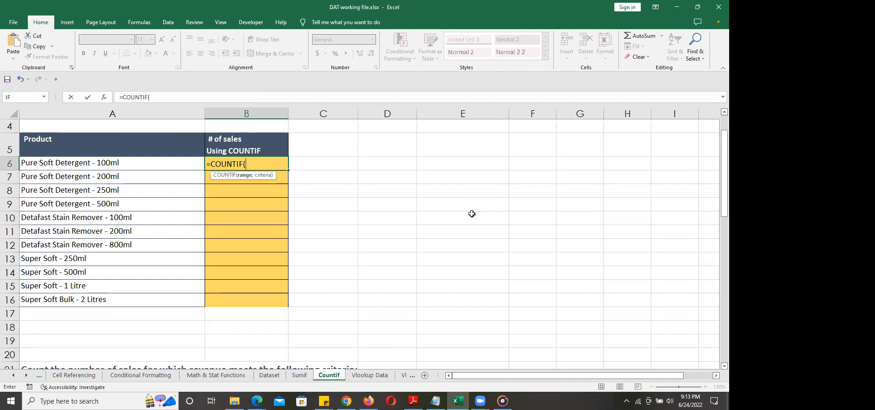
text(produ)
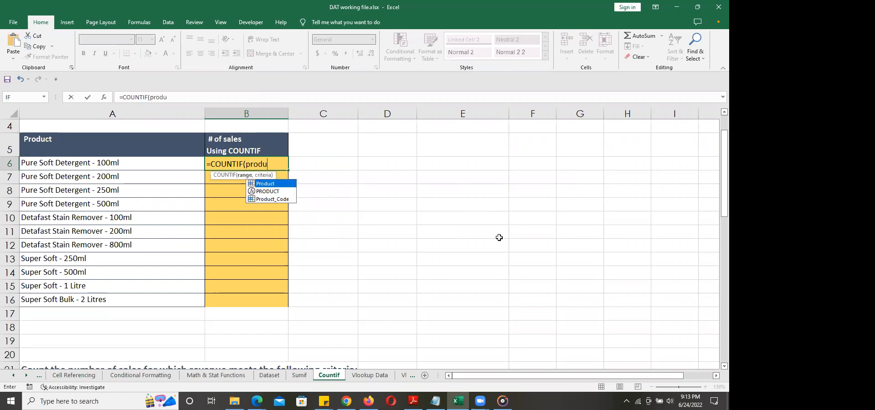
key(Tab)
text(,)
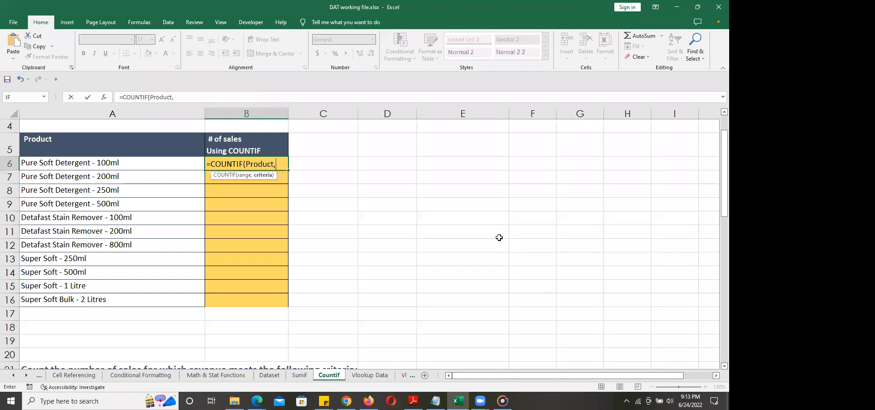
text(A6))
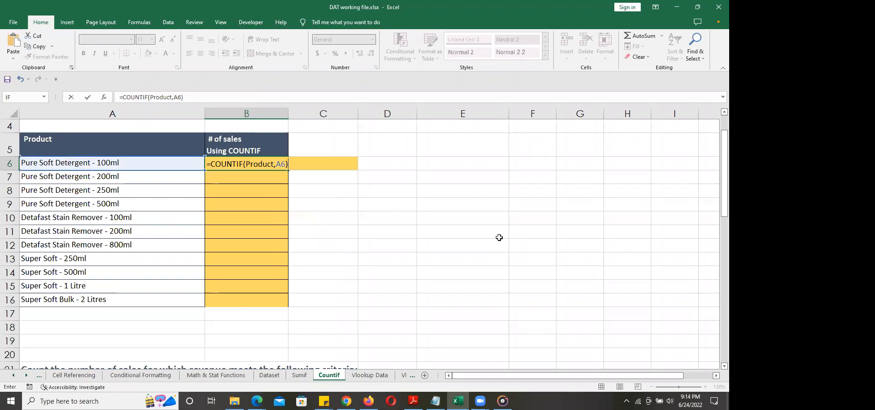
key(Return)
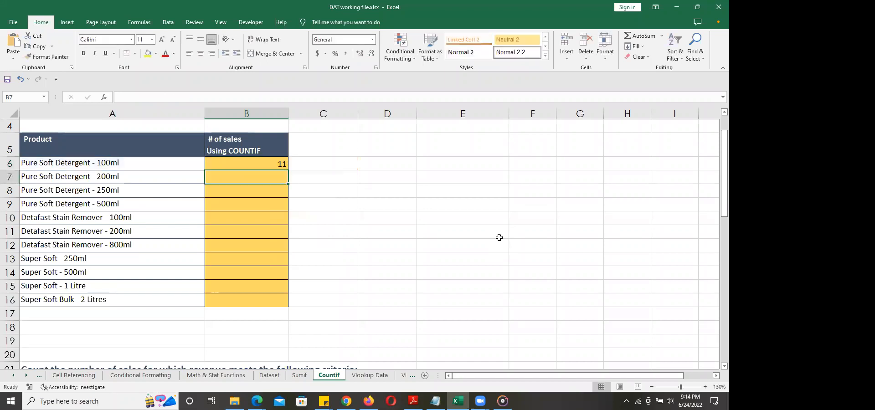
Rewrite the B6 formula with the plural function as =COUNTIFS(Product,A6)
click(280, 162)
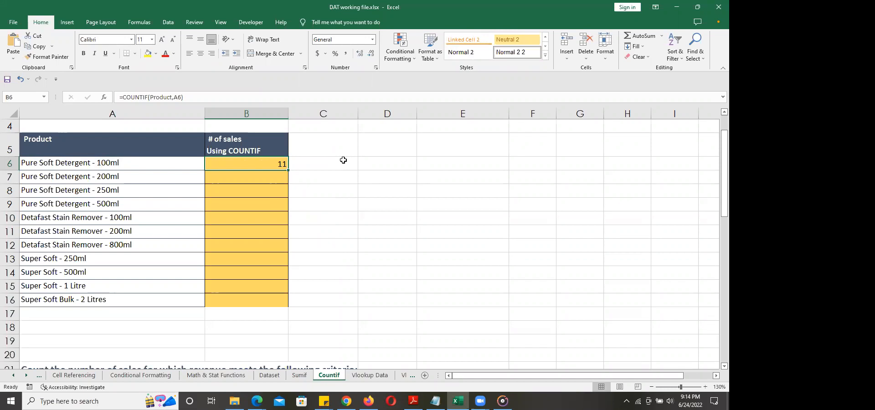
double_click(255, 162)
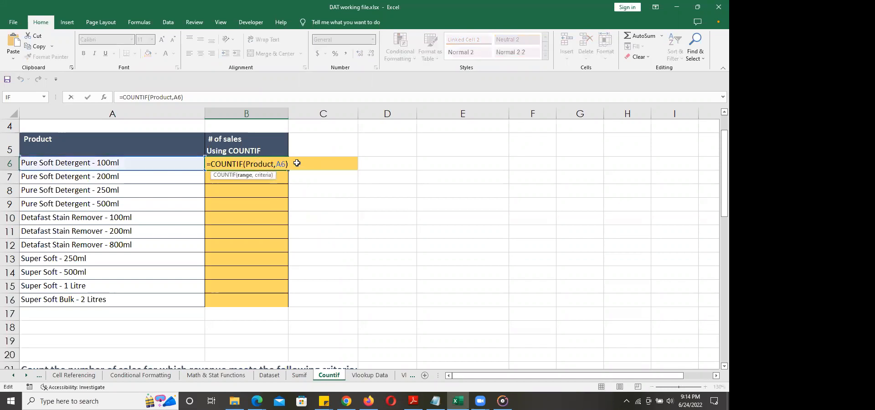
key(BackSpace)
key(BackSpace)
key(BackSpace)
key(BackSpace)
key(BackSpace)
key(BackSpace)
key(BackSpace)
key(BackSpace)
key(BackSpace)
key(BackSpace)
key(BackSpace)
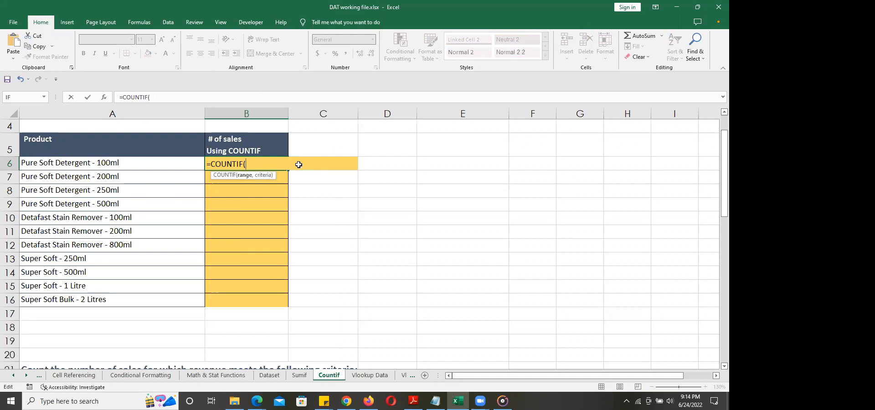
key(BackSpace)
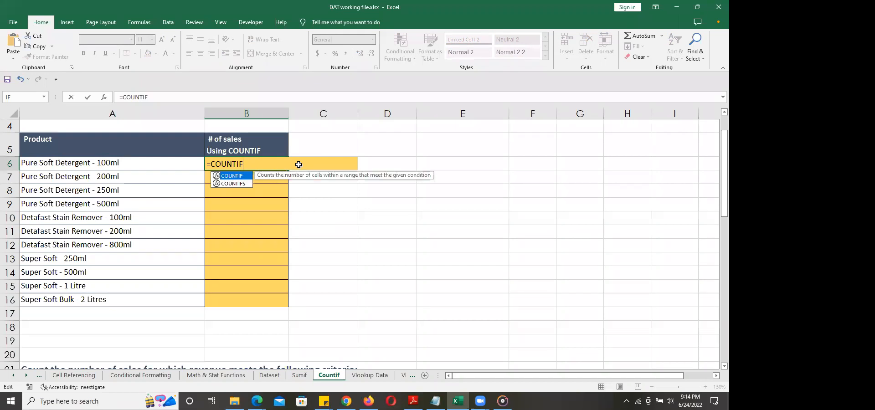
key(Down)
key(Tab)
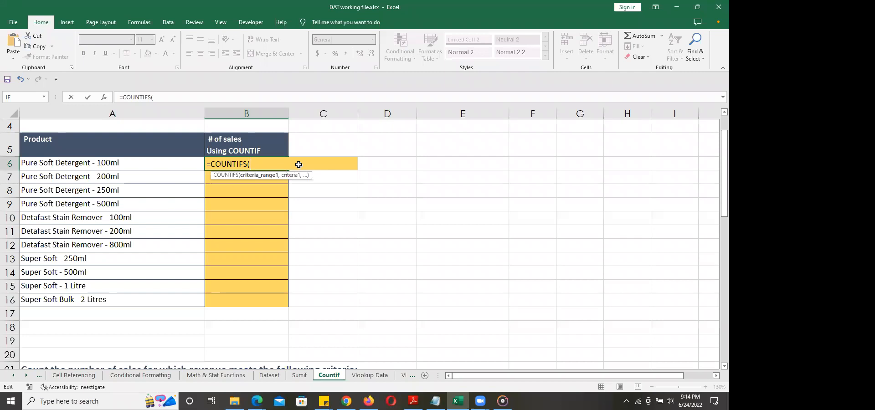
text(produc)
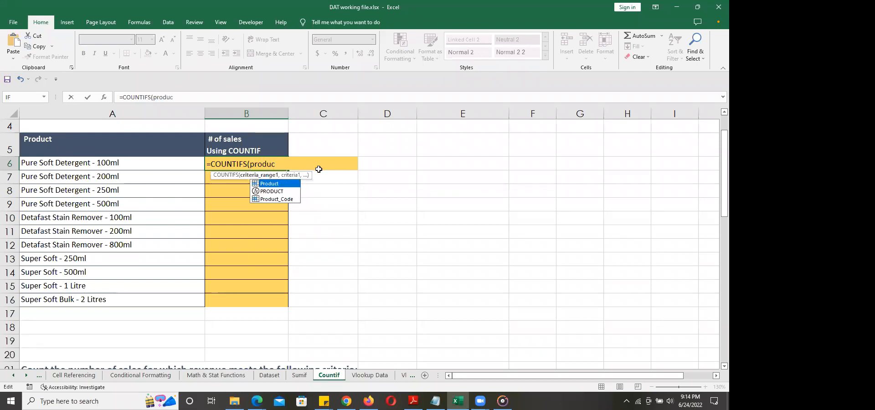
key(Tab)
text(,)
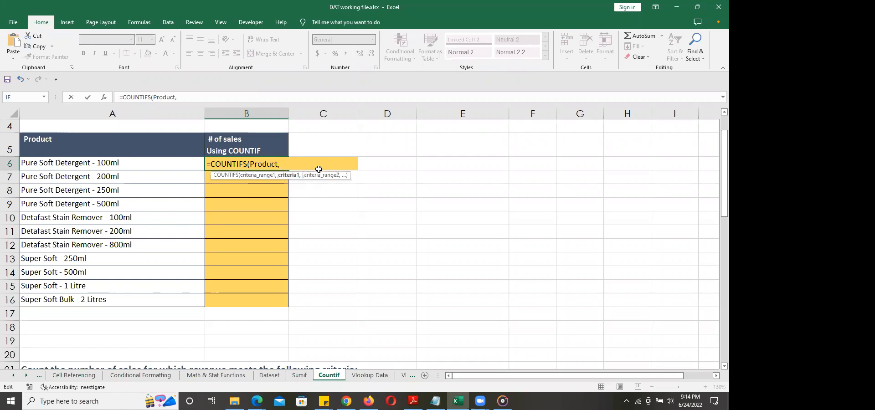
text(A6)
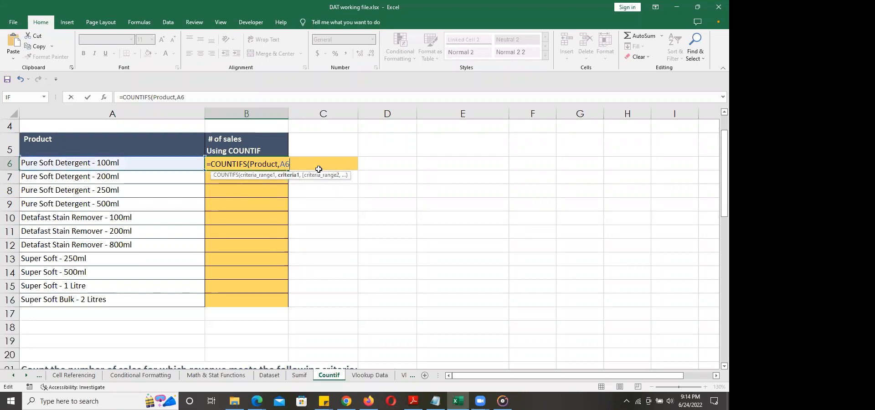
text())
key(Return)
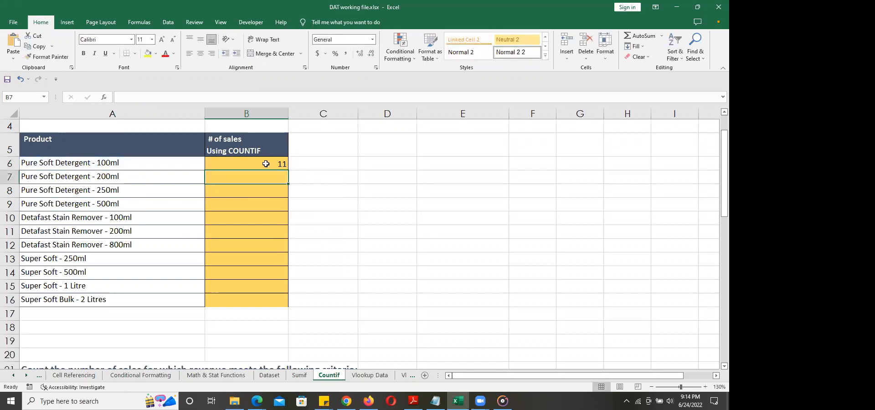
Change the function in B6 back so the formula reads =COUNTIF(Product,A6)
double_click(267, 164)
click(247, 165)
key(BackSpace)
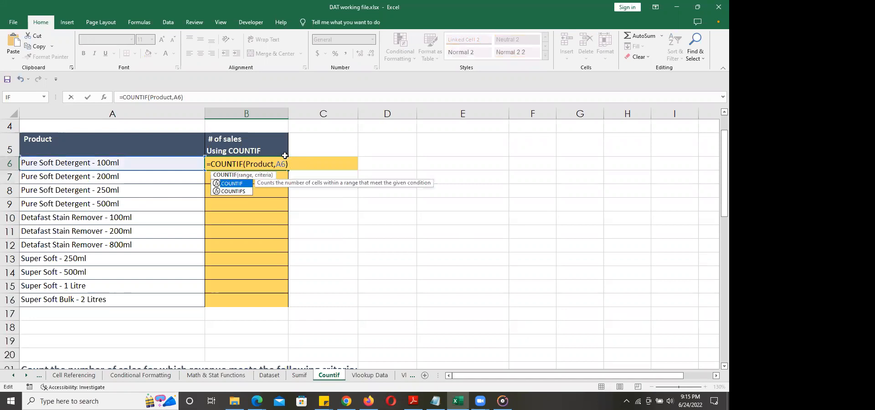
key(Return)
Fill the COUNTIF formula from B6 down through B16 for the remaining products
click(285, 157)
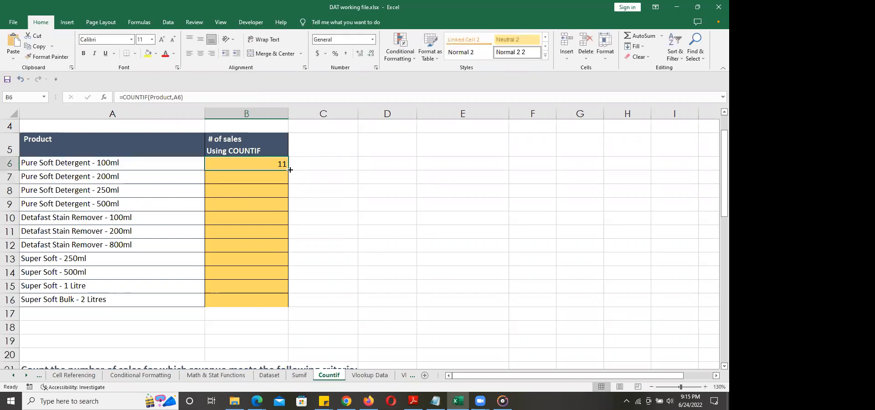
double_click(288, 170)
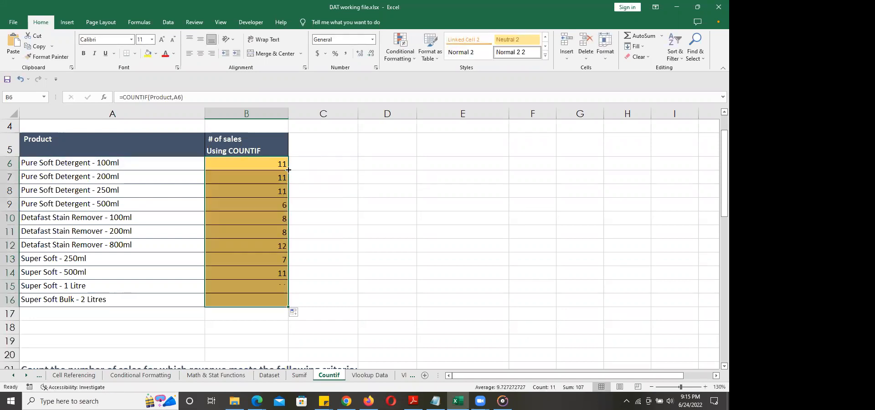
click(323, 239)
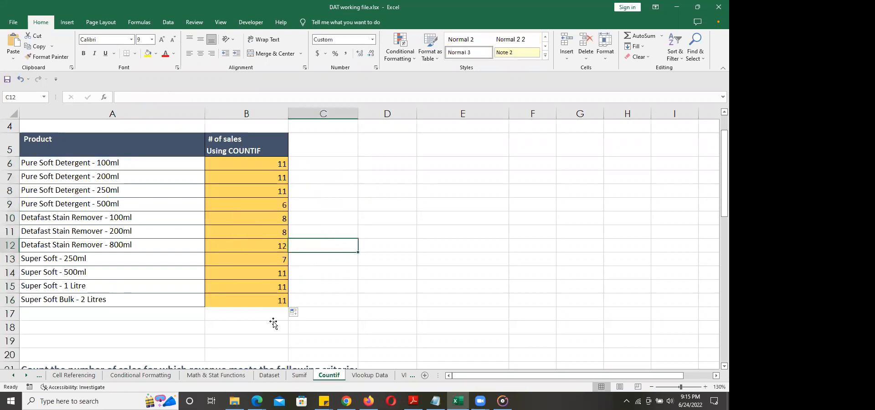
Examine the COUNTIF formula in B6 and look over the remaining Countif problems further down the sheet
click(279, 166)
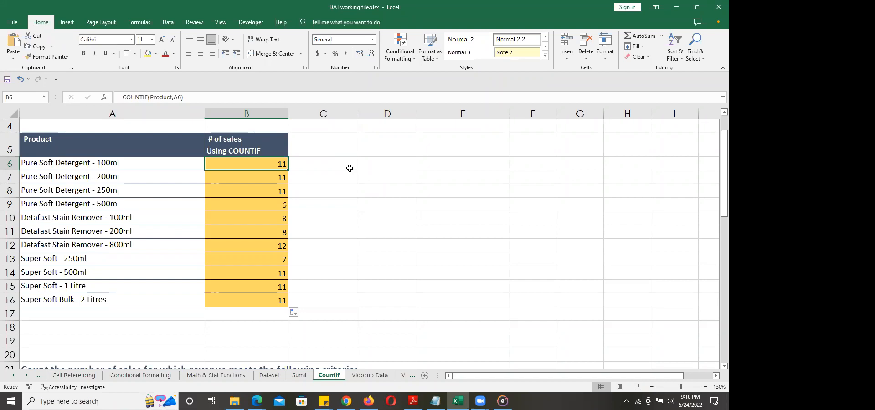
double_click(268, 164)
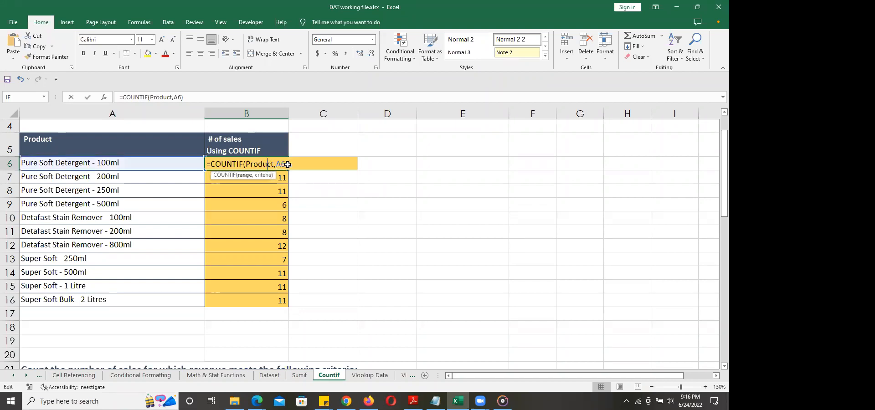
click(297, 164)
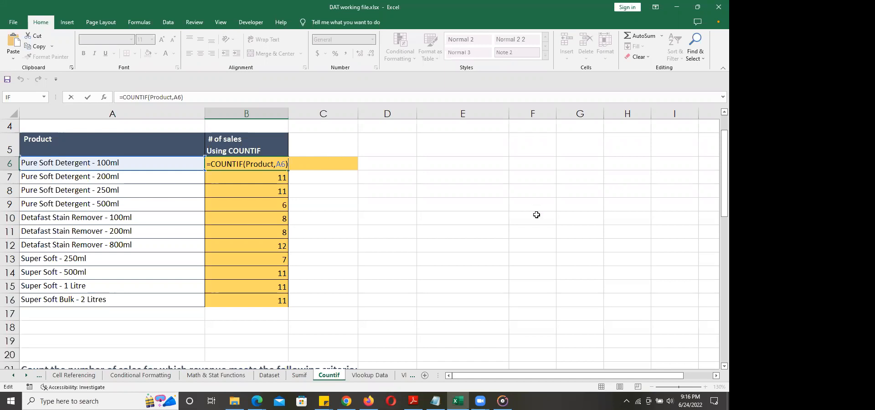
key(ctrl+Return)
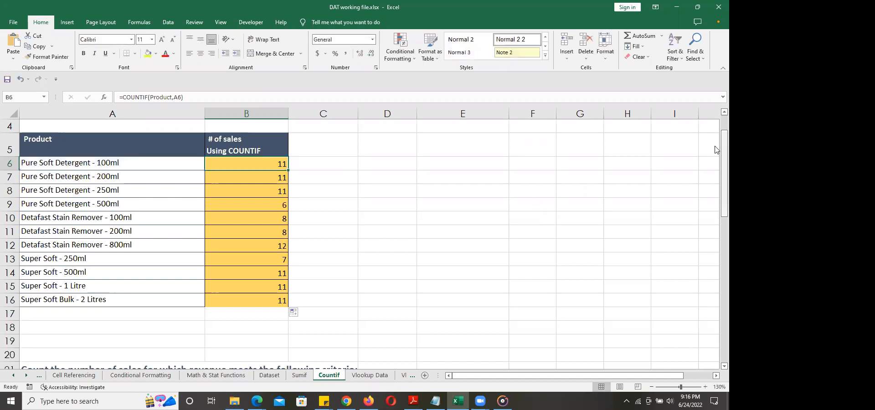
scroll(715, 189, down, 3)
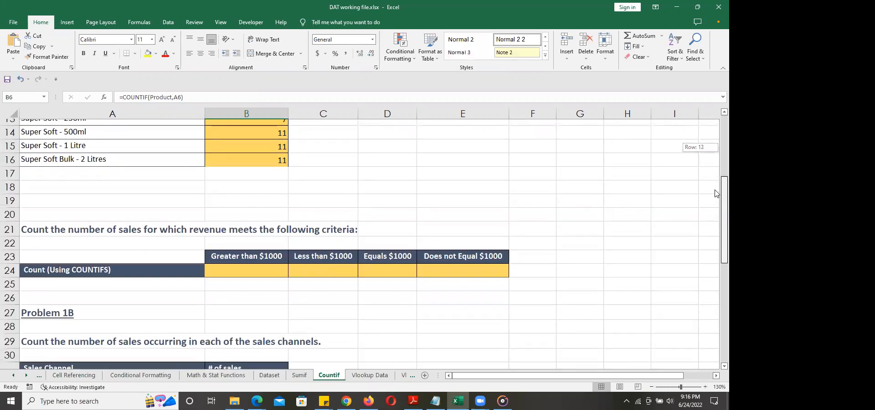
drag(715, 194, 715, 134)
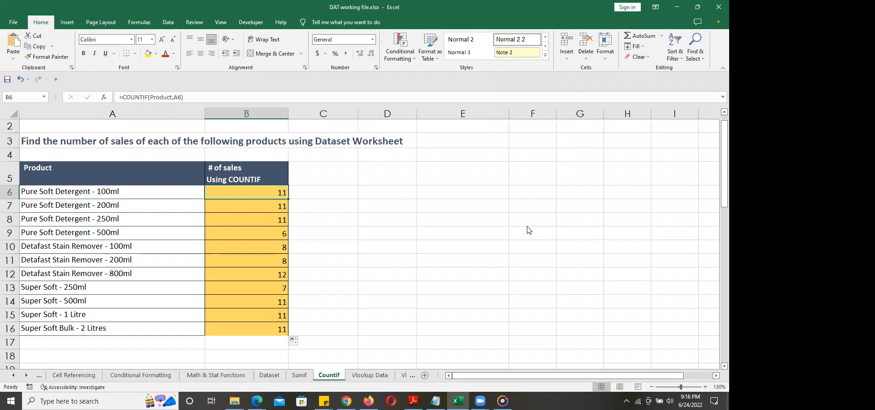
scroll(529, 230, up, 1)
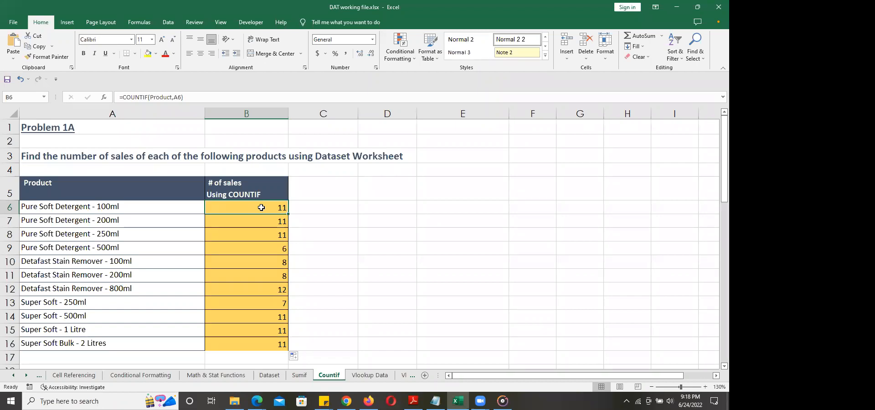
Undo the fill below B6 and try to swap the Product range in its COUNTIF formula for the suggested PRODUCT entry
key(ctrl+z)
double_click(262, 208)
drag(274, 208, 253, 208)
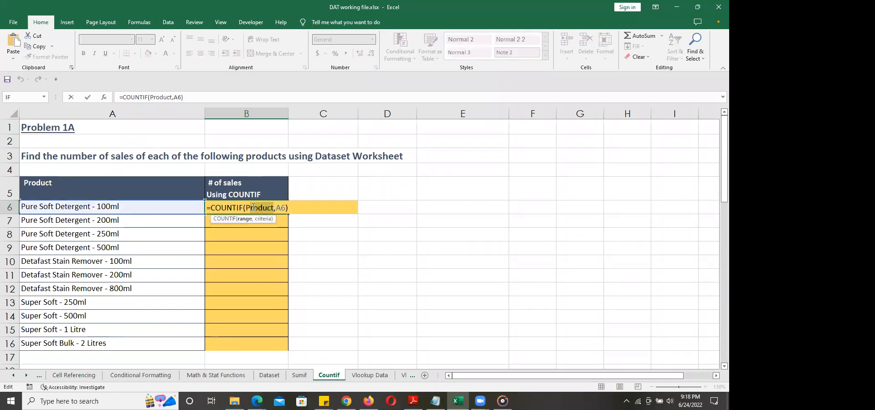
key(BackSpace)
text(odu)
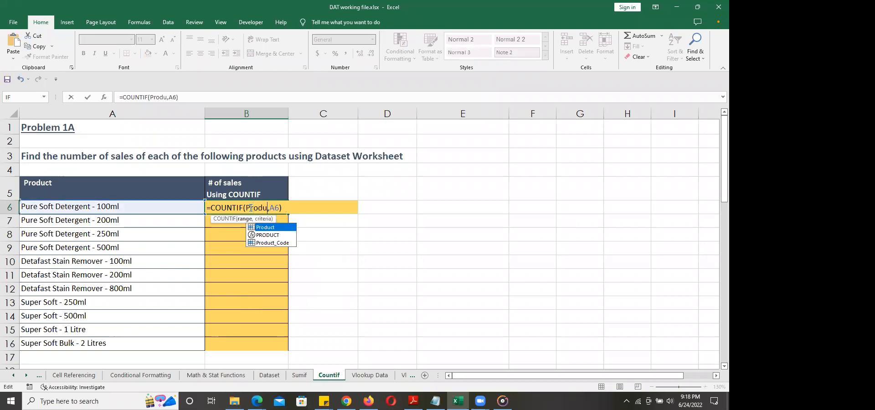
double_click(267, 235)
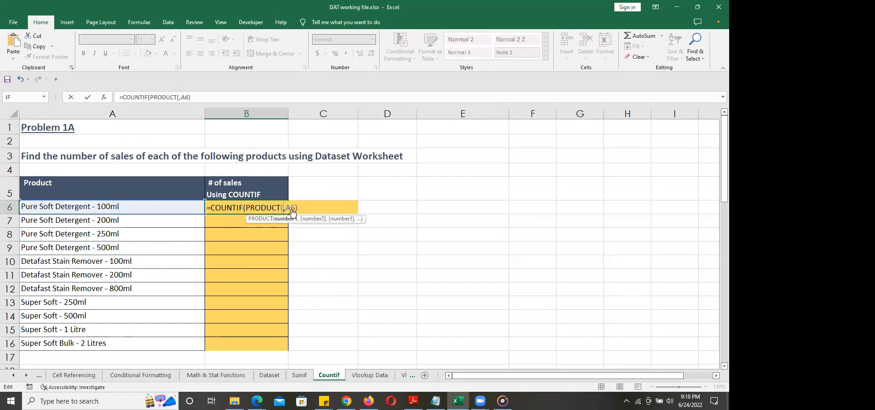
key(BackSpace)
key(Return)
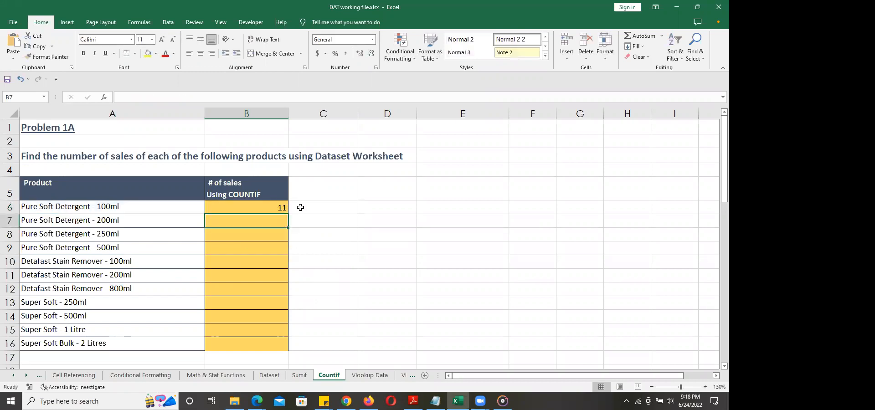
Try again to rewrite the range argument of the COUNTIF formula in B6 as PRODUCT in capitals
key(Up)
key(F2)
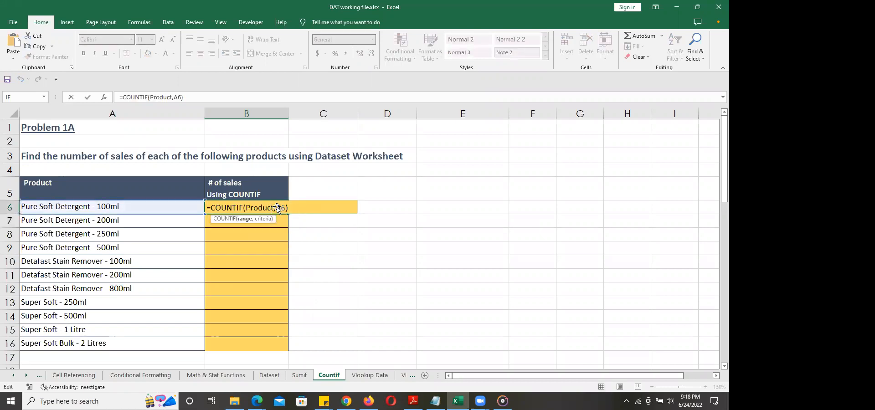
drag(273, 208, 248, 207)
text(PRODUCT)
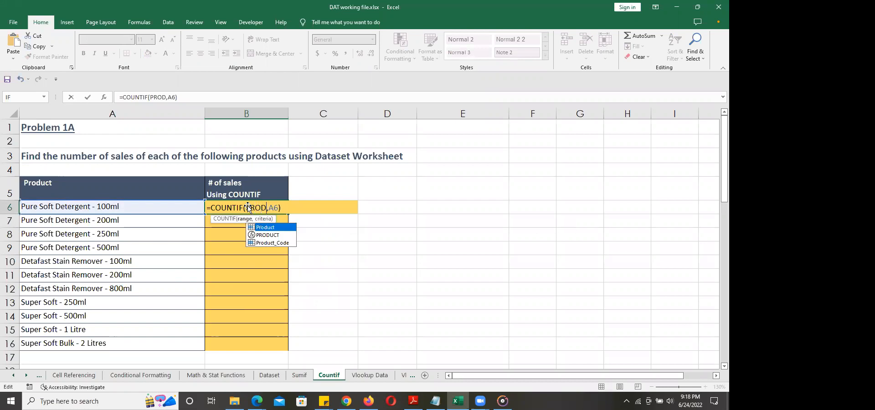
double_click(268, 234)
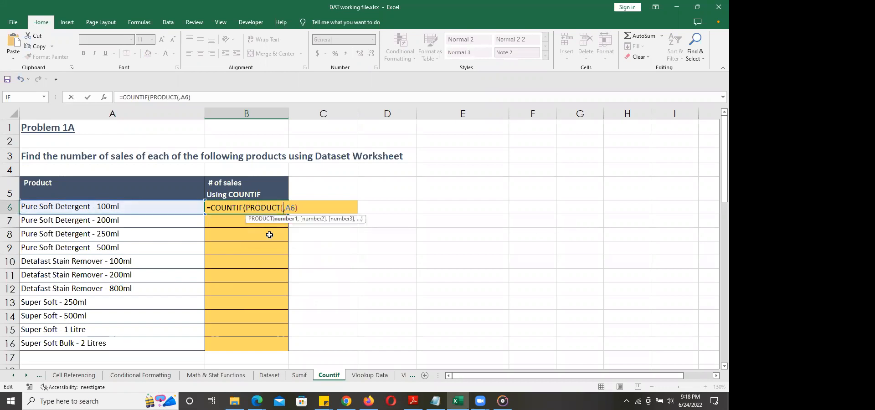
key(BackSpace)
key(Return)
Check the formula =COUNTIF(Product,A6) in B6, fill it down through B16, and reselect B6
double_click(275, 207)
click(275, 207)
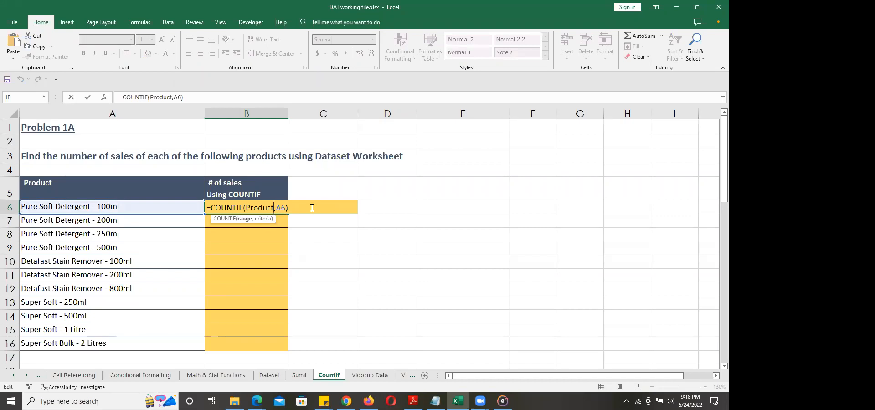
click(376, 224)
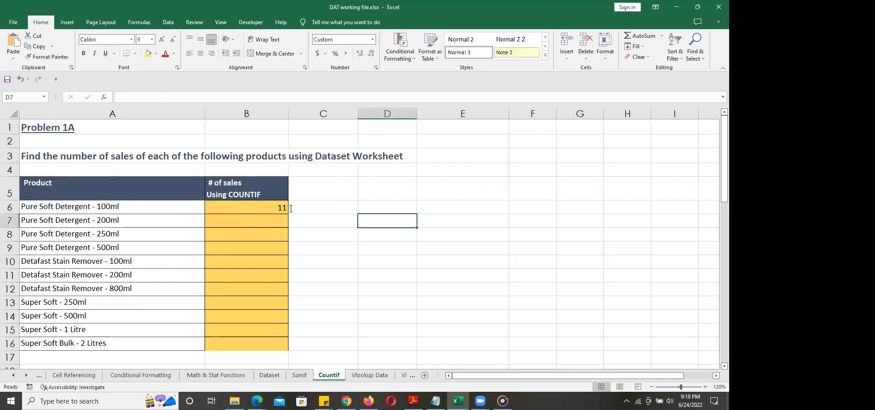
click(284, 208)
double_click(288, 214)
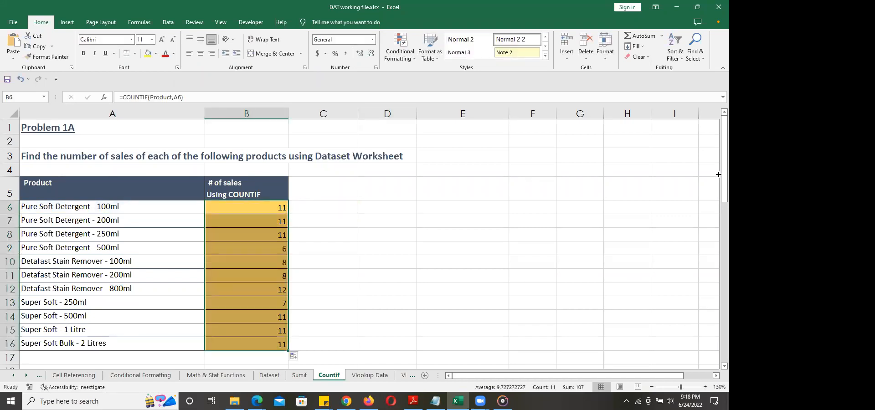
drag(718, 174, 716, 199)
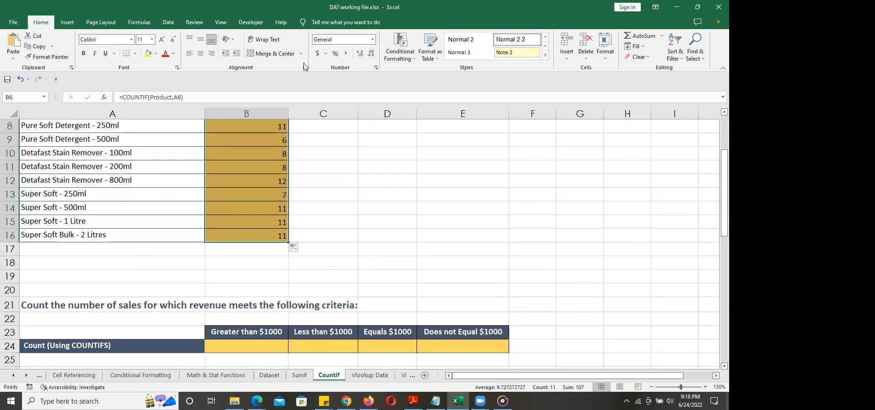
scroll(672, 195, up, 2)
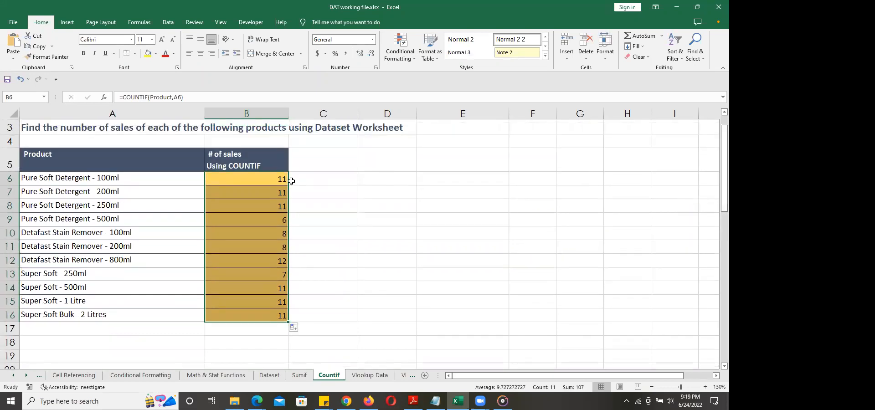
click(270, 179)
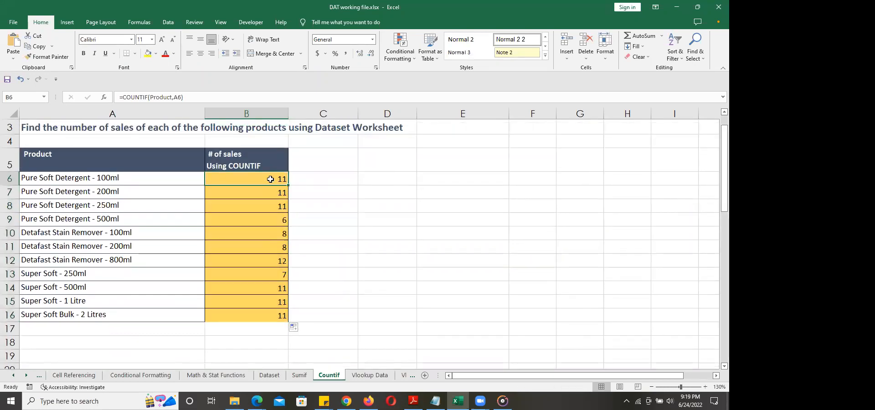
click(335, 177)
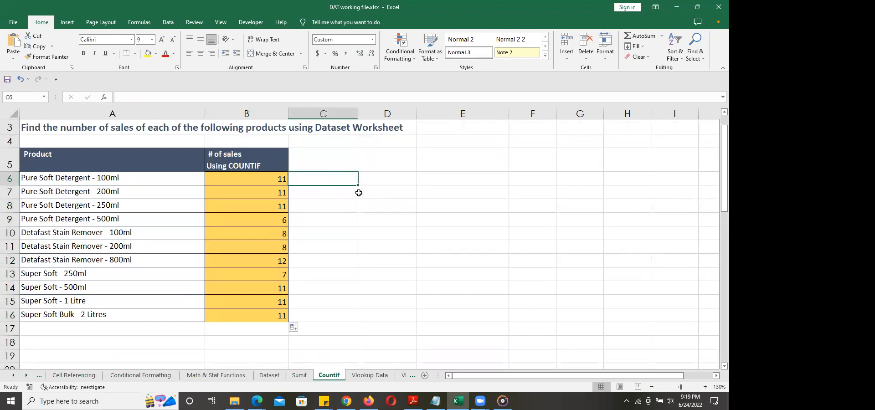
text(=produc)
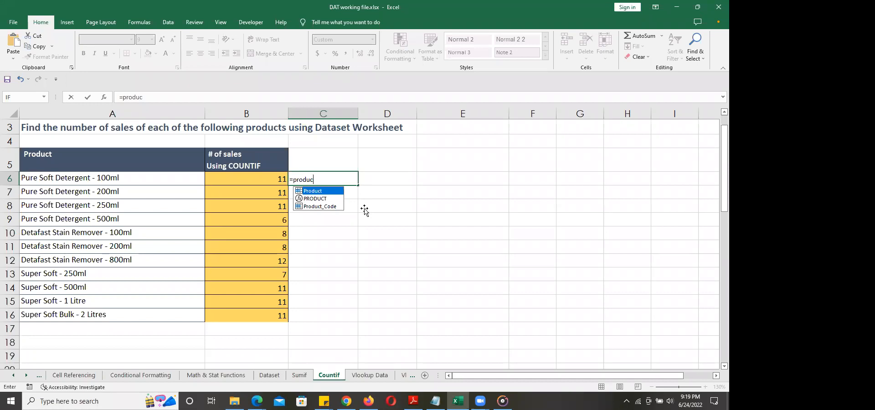
key(BackSpace)
key(BackSpace)
key(BackSpace)
key(BackSpace)
key(BackSpace)
key(BackSpace)
key(BackSpace)
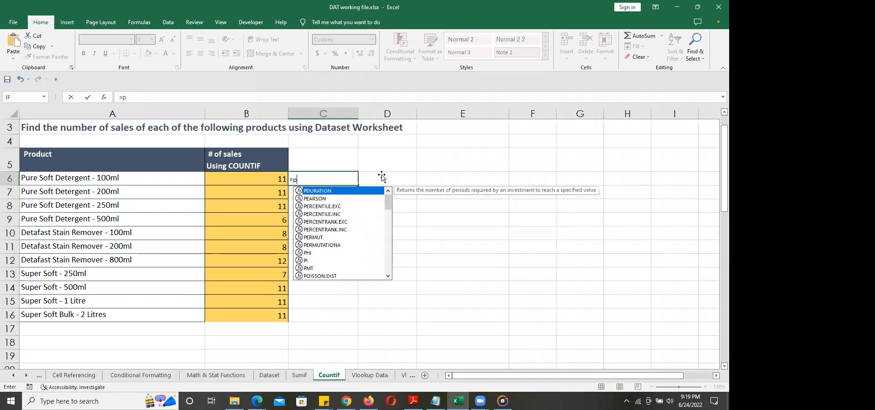
click(387, 186)
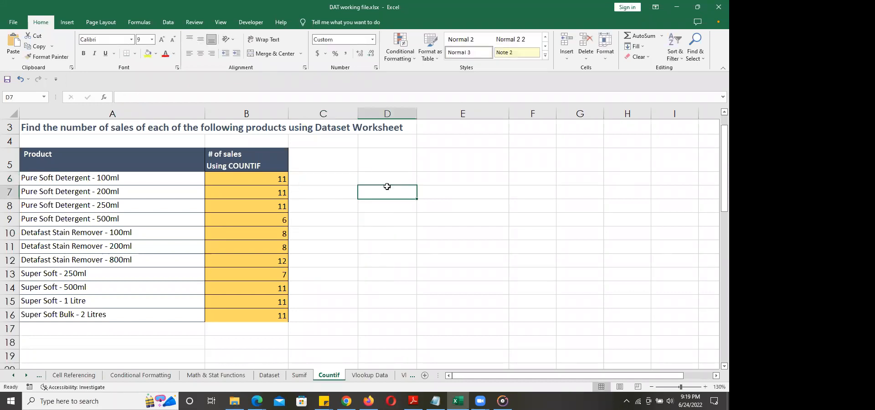
Go to the revenue criteria table and select B24, the COUNTIFS cell for revenue greater than $1000
key(Left)
key(Down)
key(Down)
key(Down)
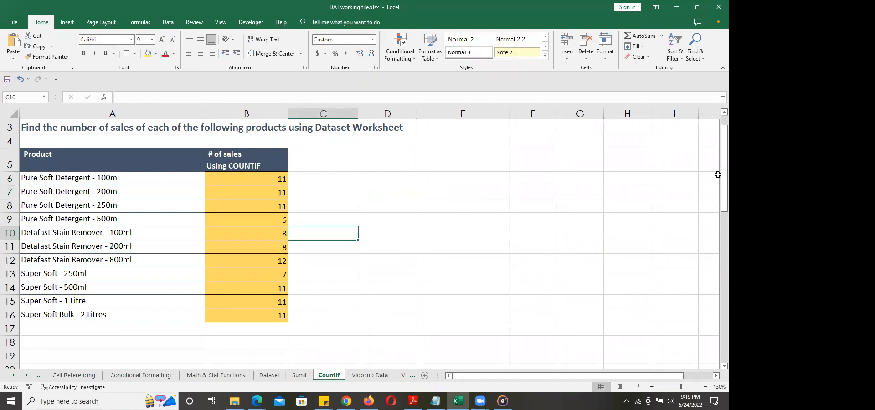
drag(718, 166, 718, 220)
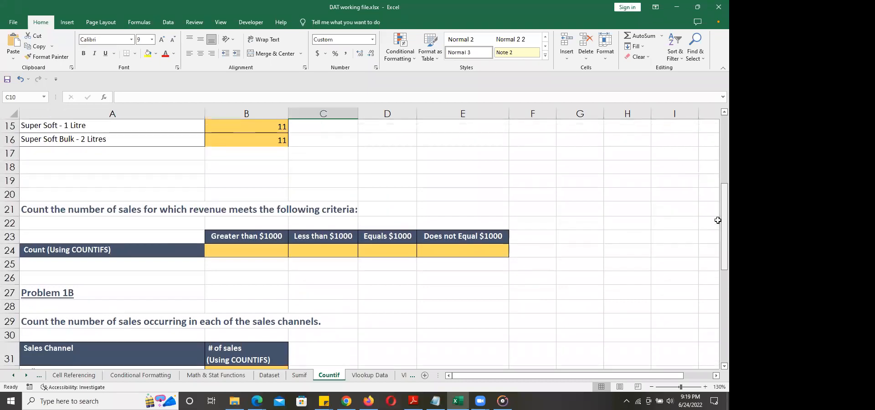
click(237, 252)
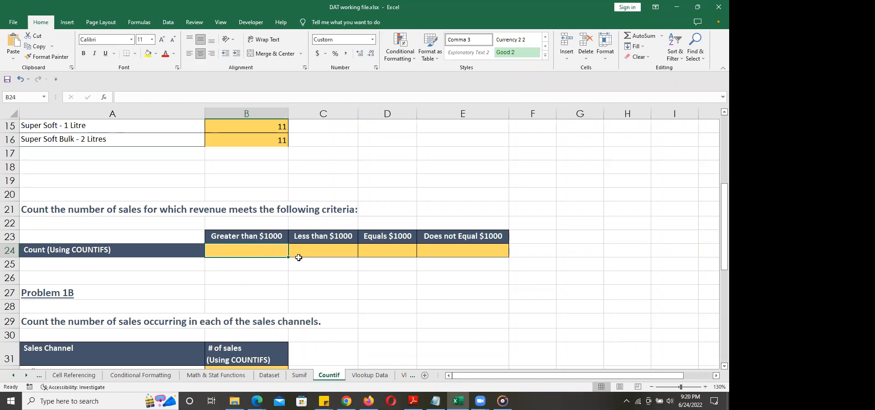
Start a COUNTIFS formula in cell B24, under Greater than $1000, correcting the misspelled function name
text(=cou)
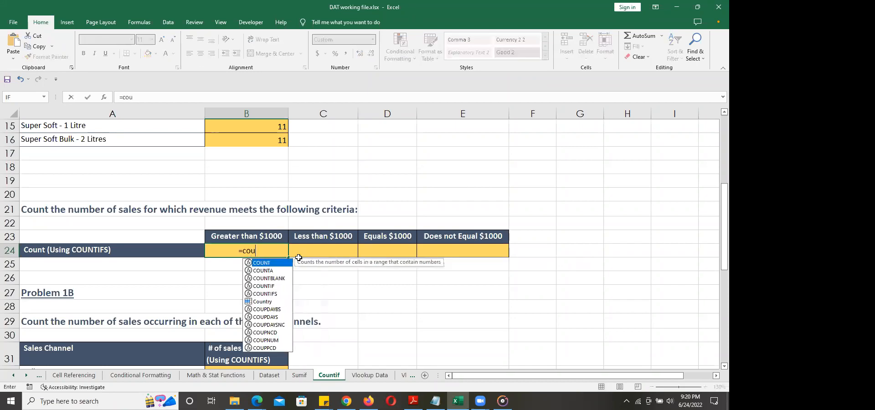
text(ni)
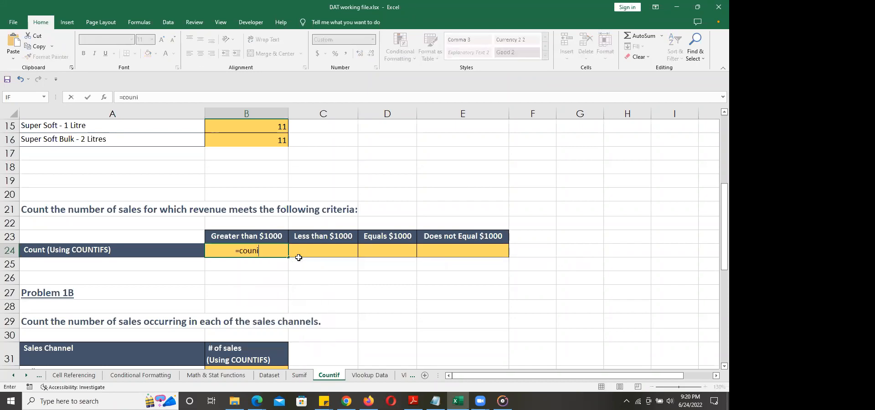
text(fs)
click(298, 256)
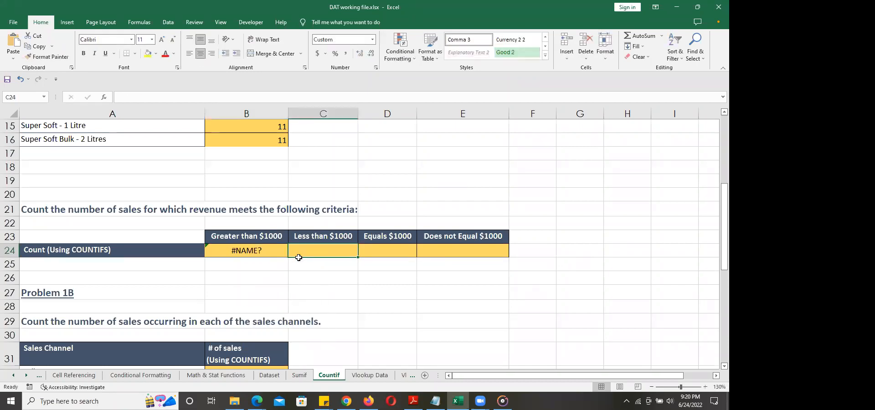
double_click(255, 250)
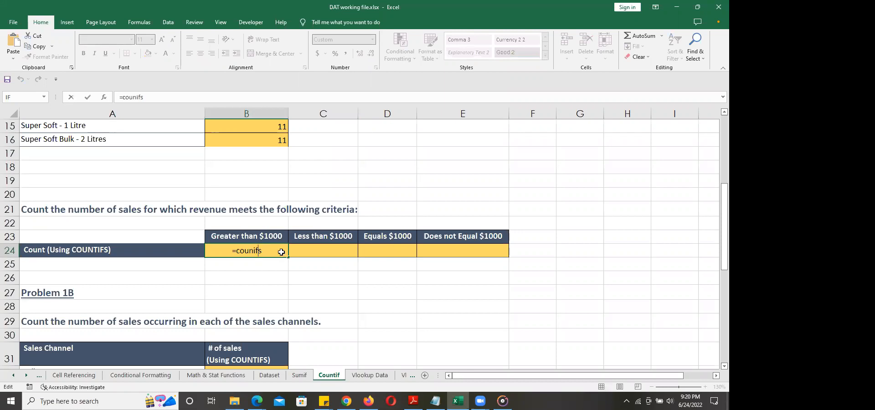
key(BackSpace)
key(BackSpace)
text(if)
key(BackSpace)
key(BackSpace)
text(tif)
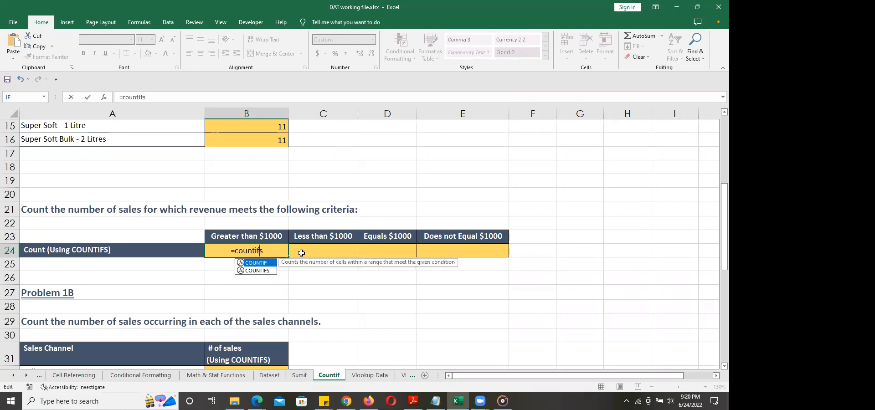
key(Down)
key(Tab)
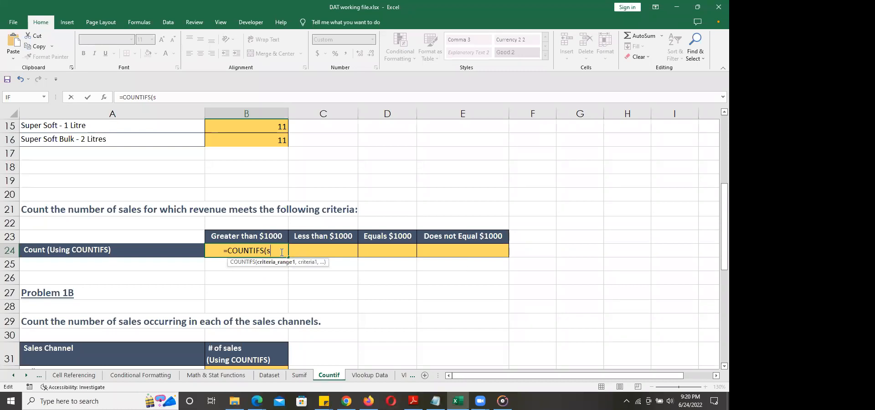
key(BackSpace)
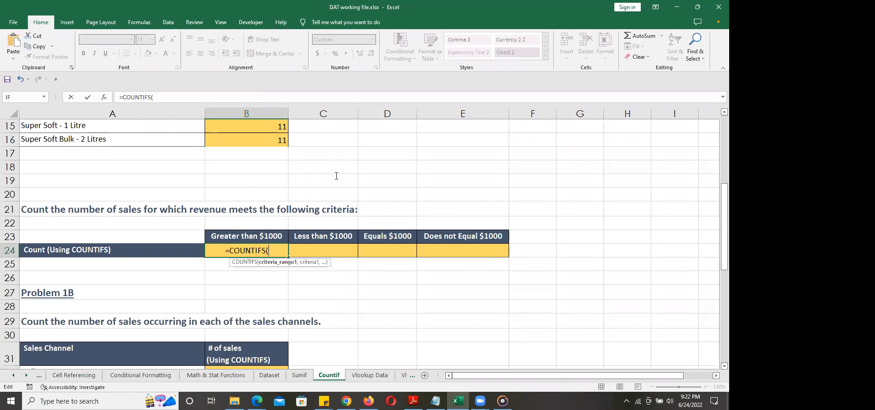
Complete the COUNTIFS formula in B24 with Revenue as the criteria range and ">1000" as the criterion
click(290, 20)
text(Revenue)
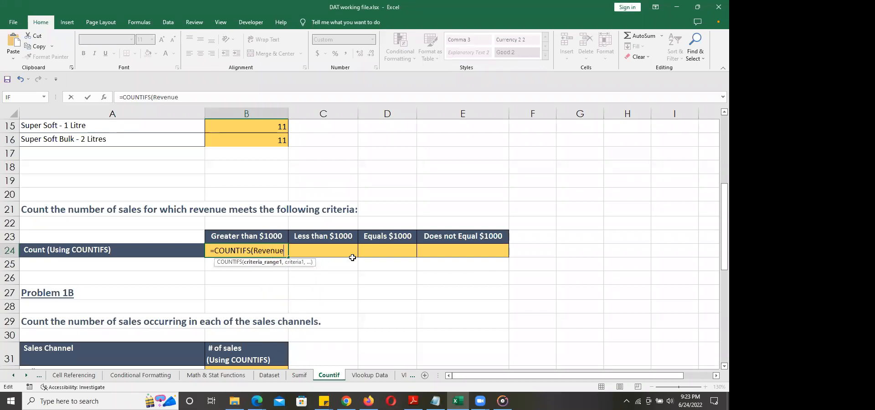
text(,")
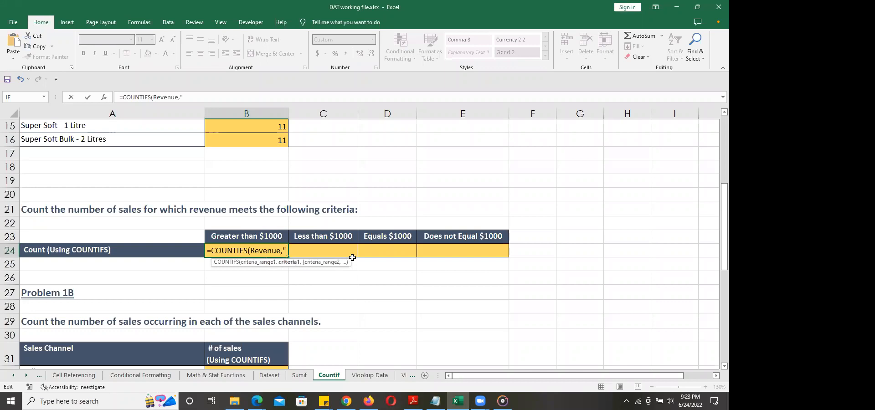
text(>)
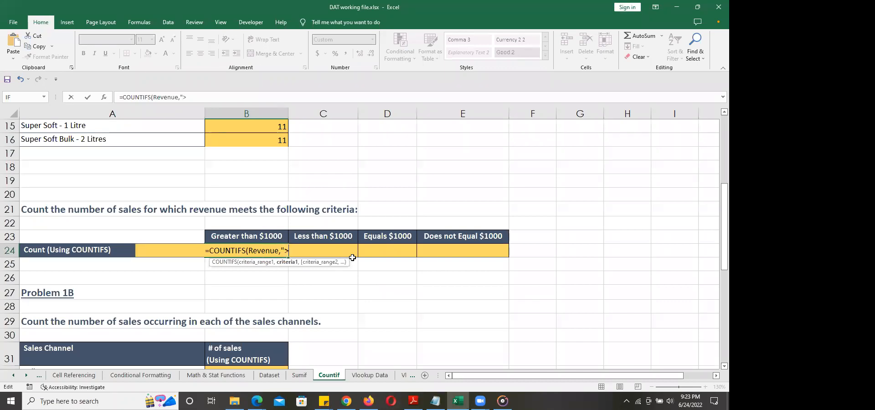
text(1000"))
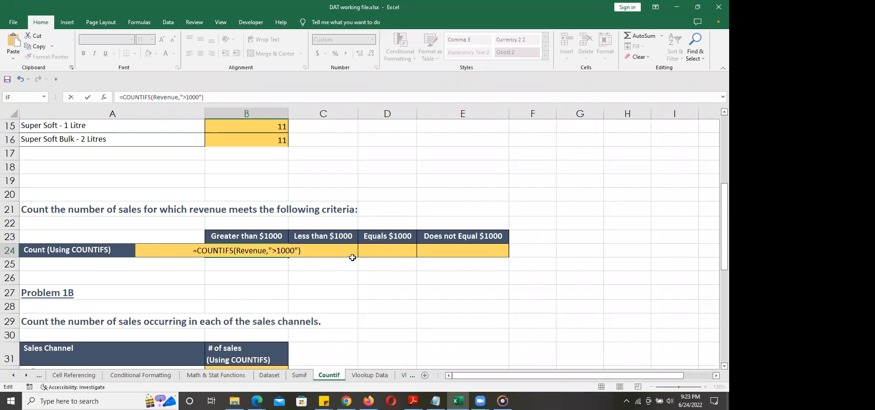
key(Return)
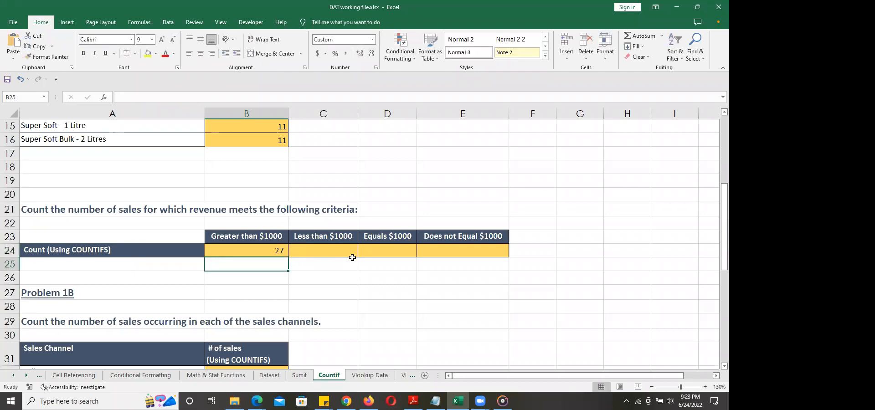
Reopen the COUNTIFS formula in B24 and delete its criteria range and criterion
click(346, 252)
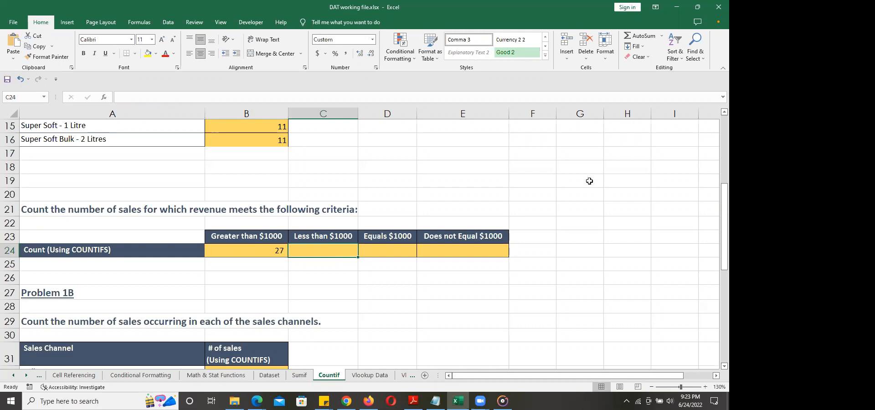
drag(723, 199, 718, 224)
double_click(264, 170)
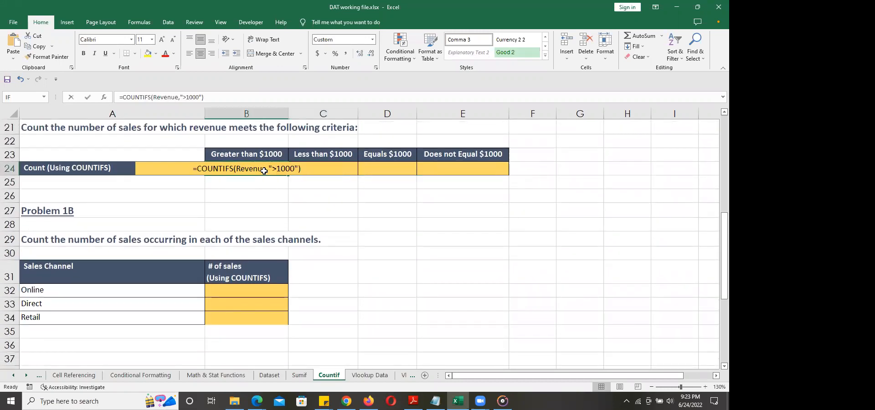
click(297, 169)
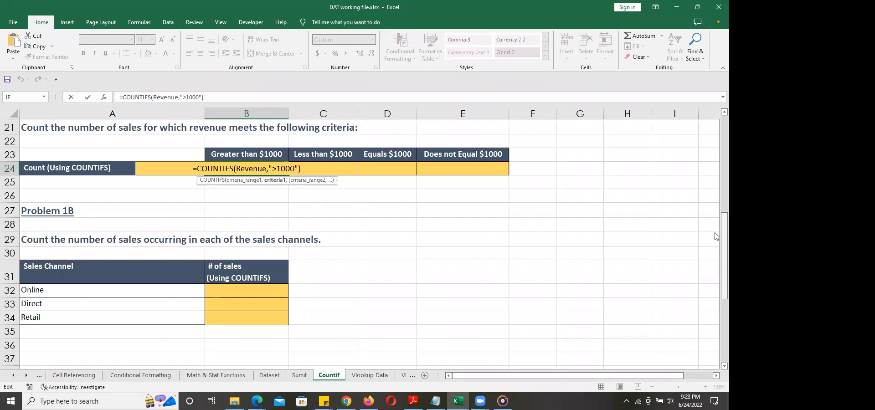
scroll(717, 237, up, 1)
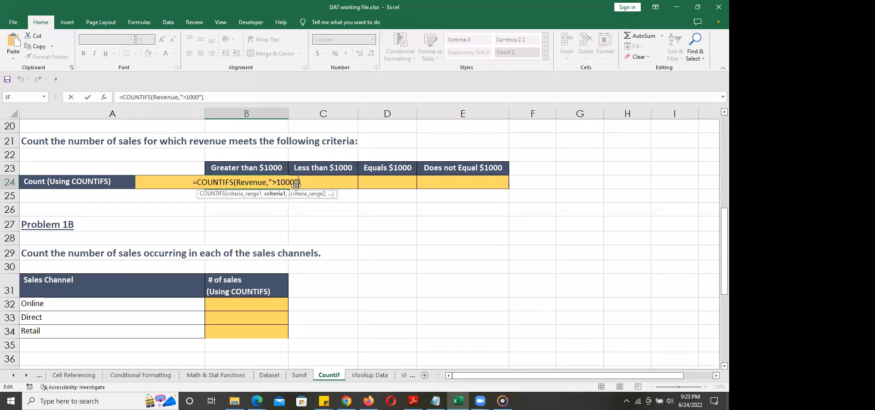
key(BackSpace)
key(BackSpace)
key(BackSpace)
key(BackSpace)
key(BackSpace)
key(BackSpace)
key(BackSpace)
key(BackSpace)
key(BackSpace)
key(BackSpace)
key(BackSpace)
key(BackSpace)
key(BackSpace)
key(BackSpace)
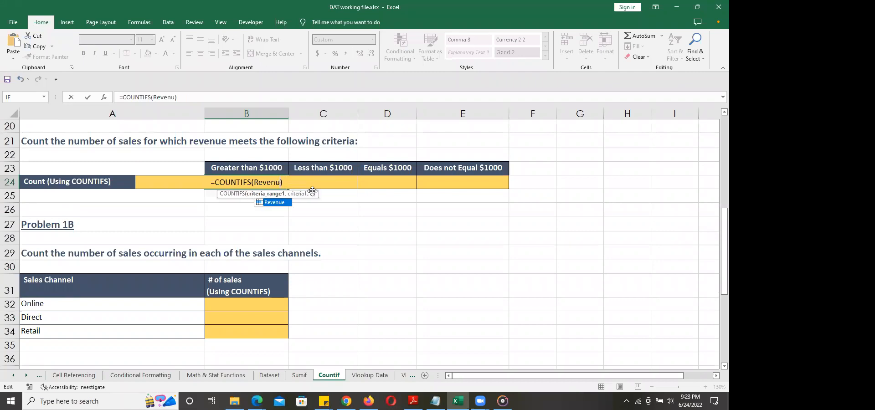
Re-enter Revenue as the criteria range and ">1000" as the criterion in the B24 formula
text(Revenue)
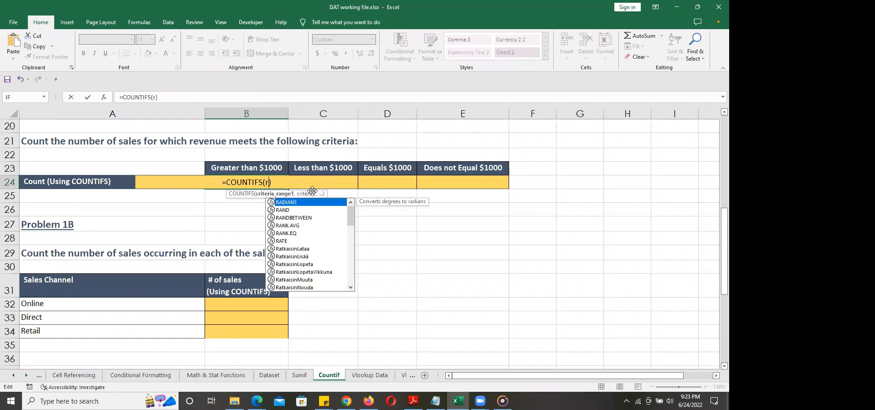
text(,")
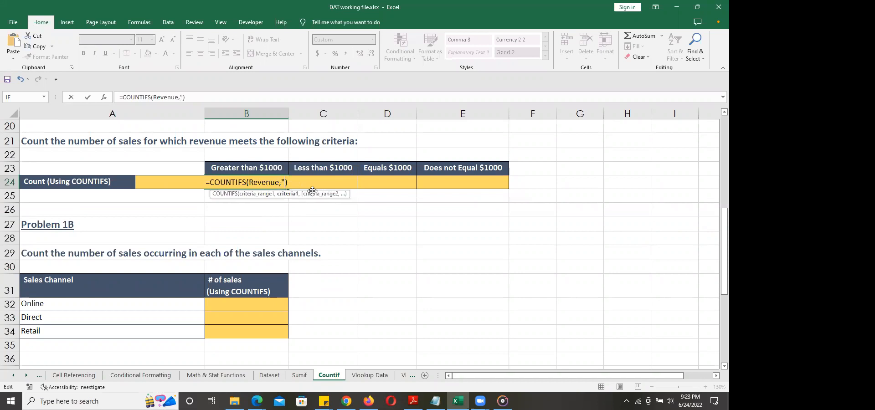
text(>1000)
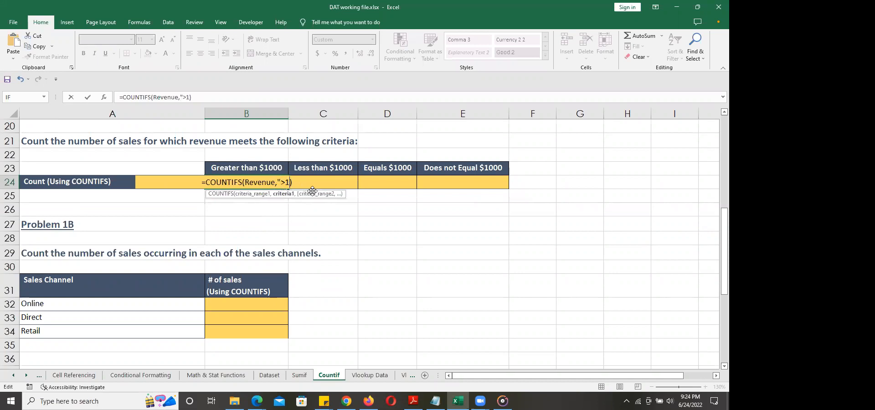
text(")
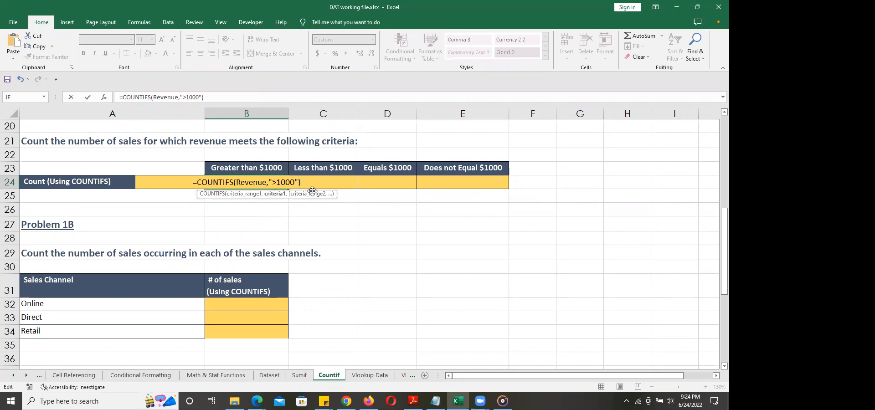
Try entering the B24 formula without quotation marks around the criterion, as =COUNTIFS(Revenue,>1000)
key(BackSpace)
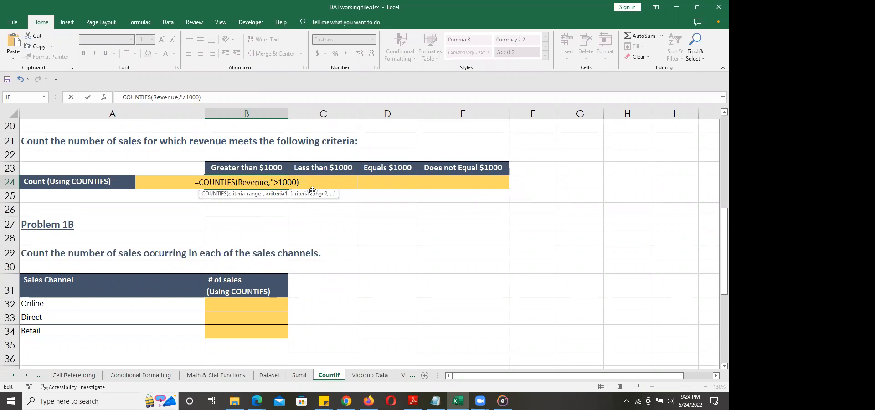
key(Left)
key(Left)
key(Left)
key(Left)
key(Left)
key(BackSpace)
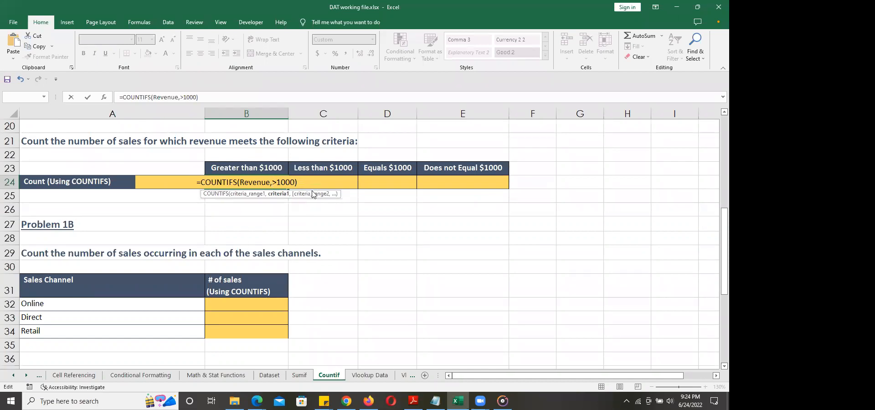
key(Return)
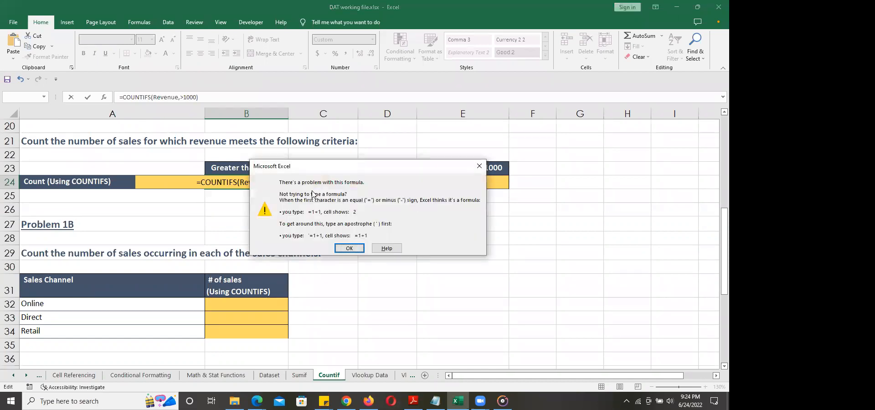
key(Return)
Restore the quotation marks around >1000 in B24 and enter the formula as =COUNTIFS(Revenue,">1000")
text(")
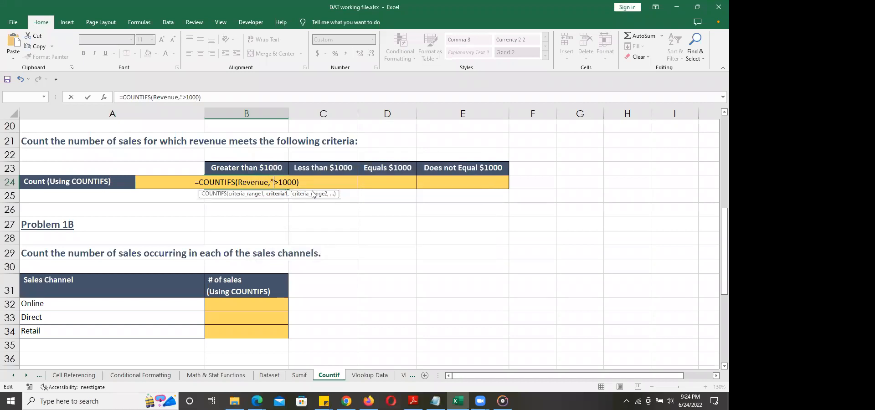
text(")
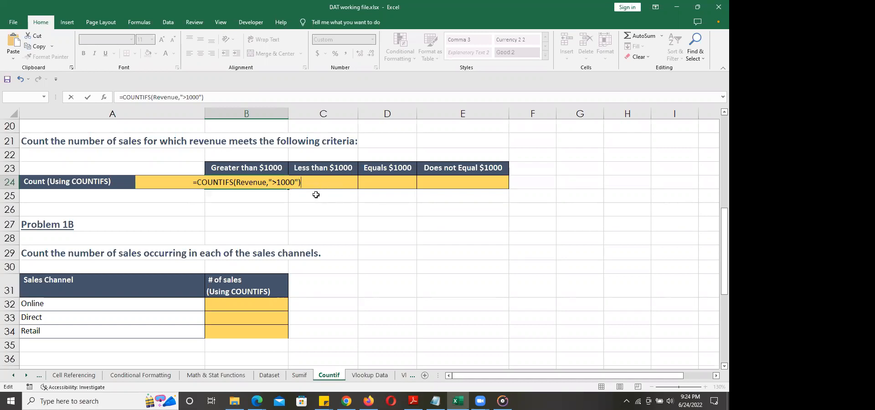
key(Return)
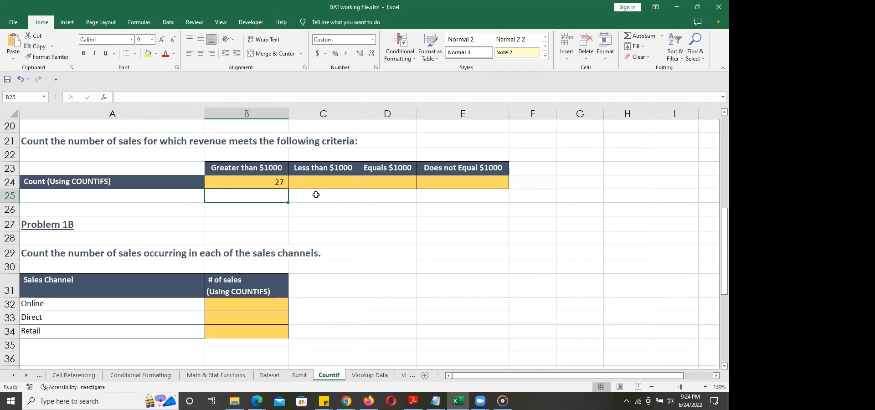
Start a COUNTIFS formula in cell B32 for the number of Online sales
drag(717, 234, 718, 268)
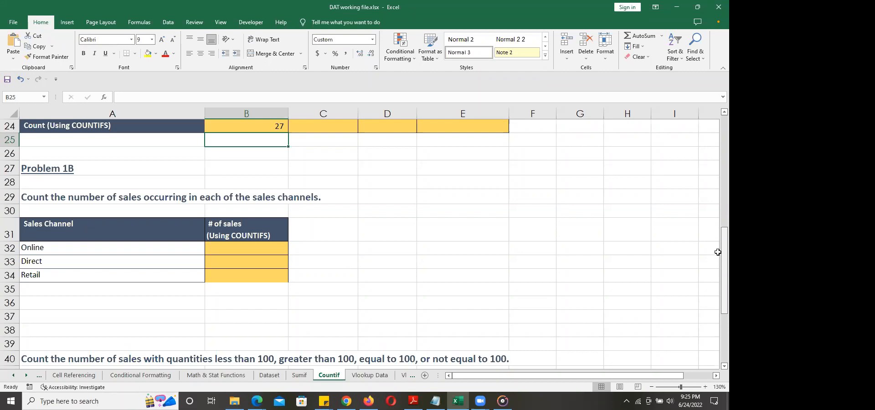
click(235, 248)
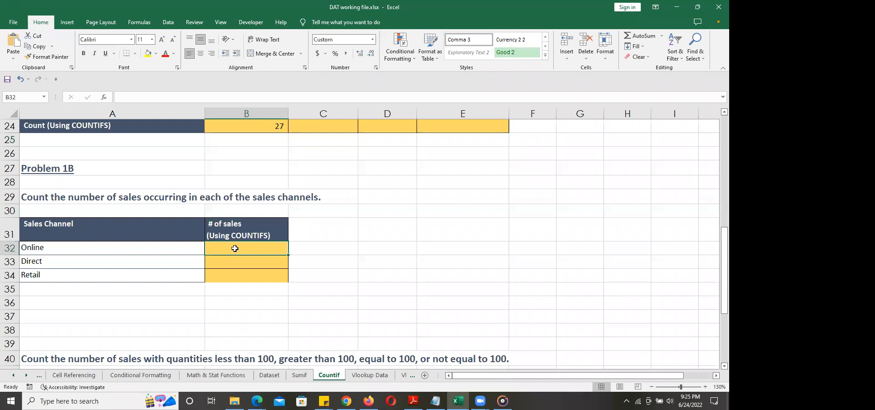
text(=)
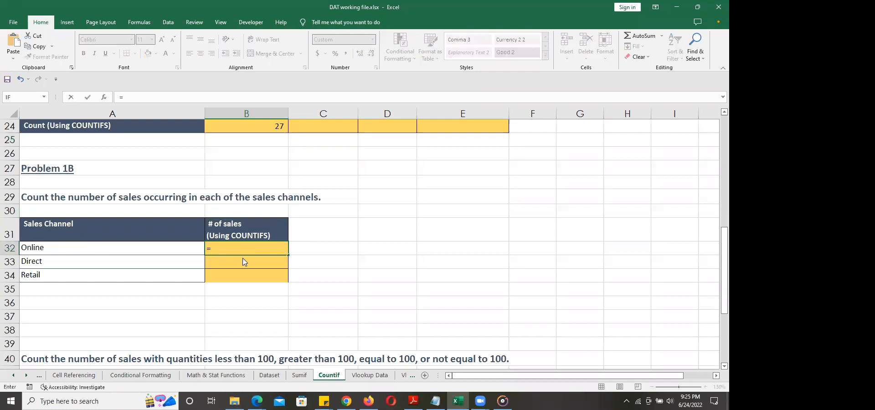
text(count)
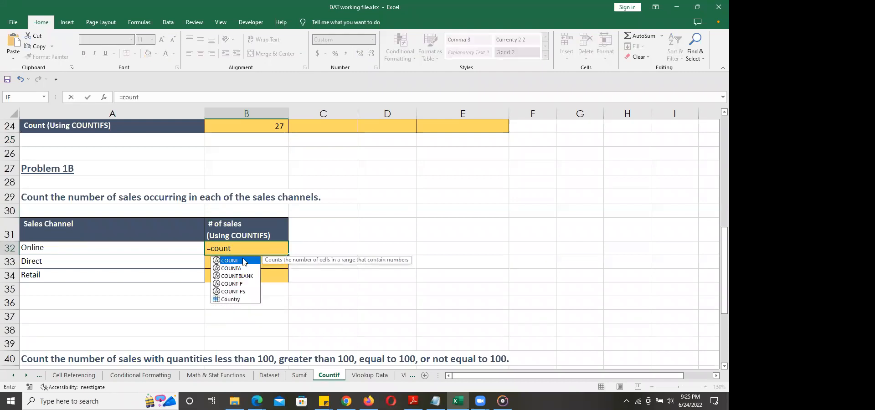
text(ifs)
key(Tab)
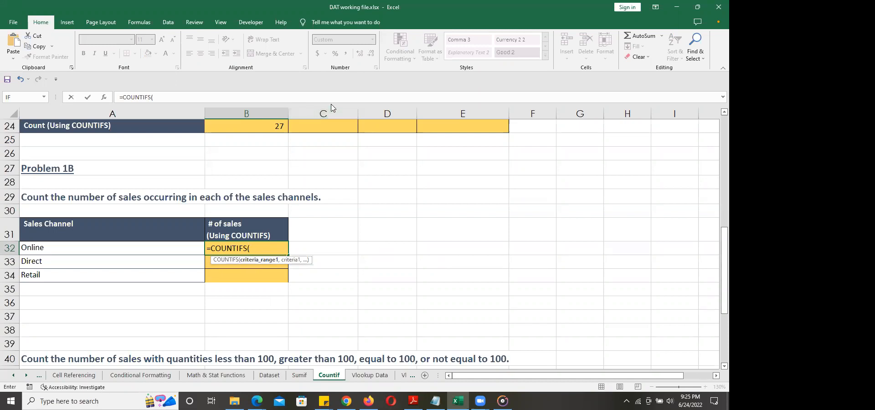
click(245, 16)
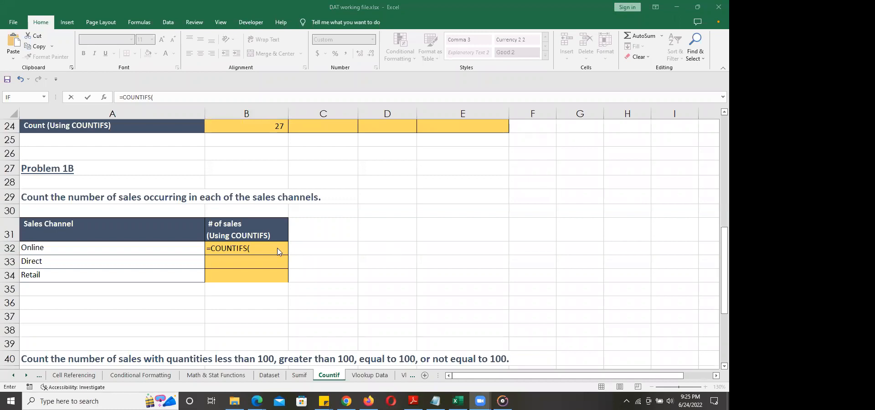
click(266, 248)
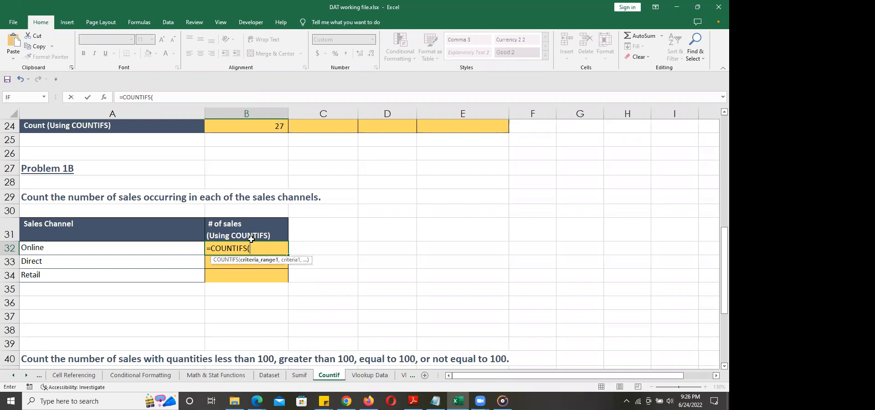
click(235, 35)
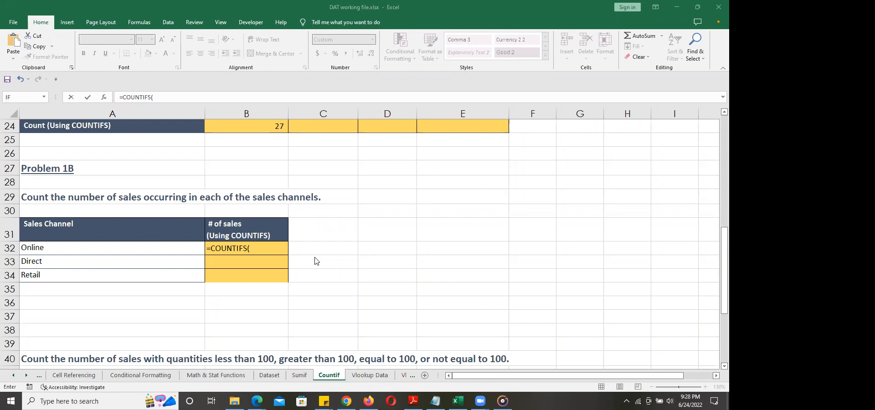
Complete the B32 formula as =COUNTIFS(Sales_Channel,A32) to count the Online sales
click(272, 253)
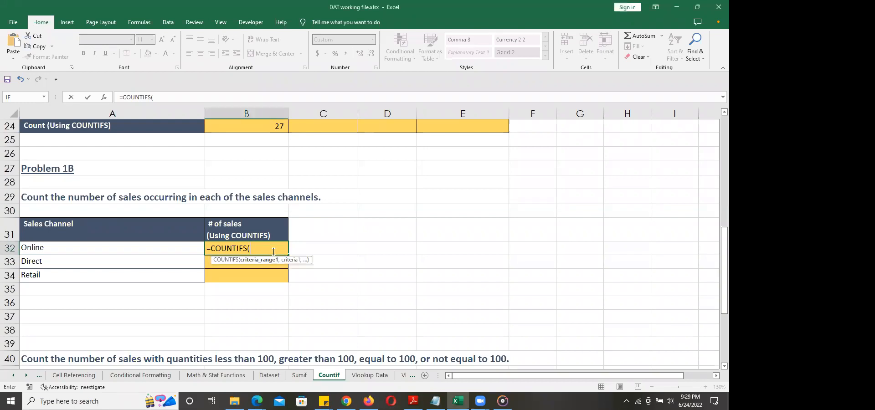
text(sales)
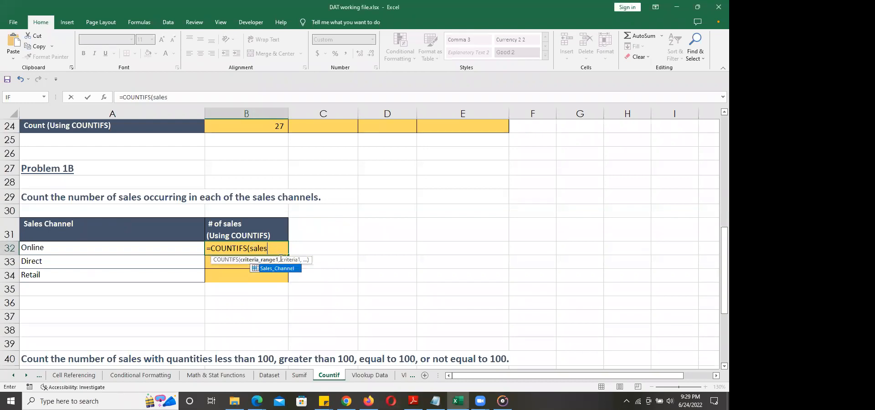
key(Tab)
text(,)
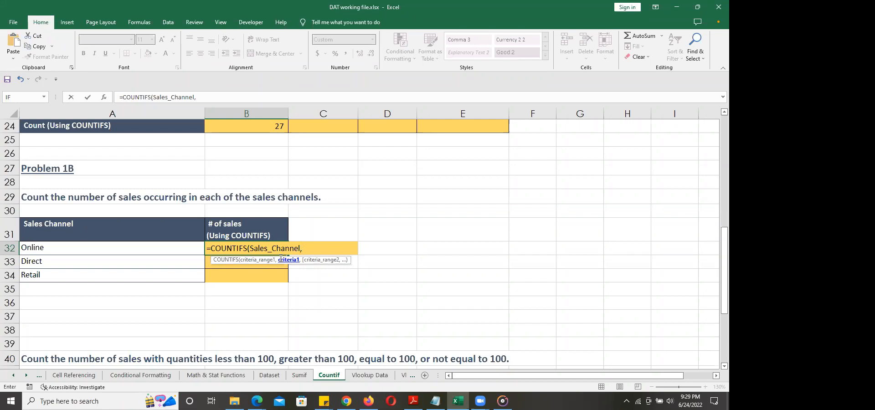
text(A32))
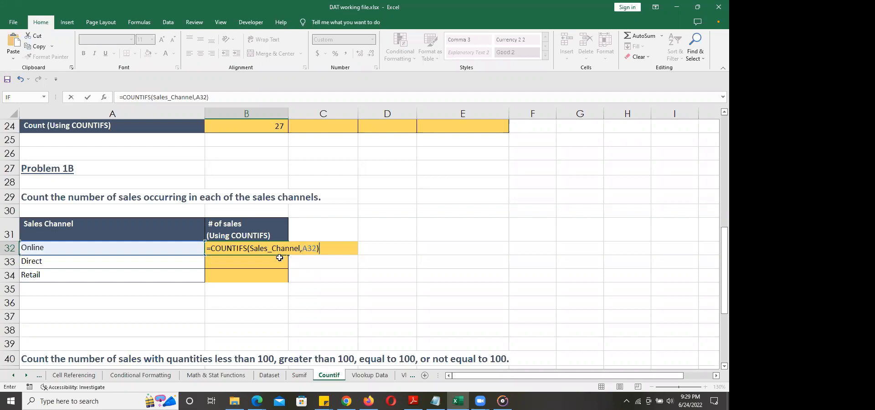
key(Return)
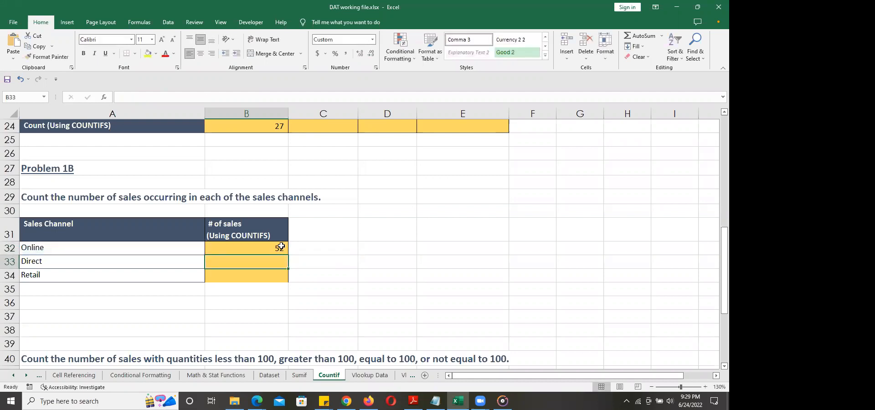
Fill the B32 COUNTIFS formula down through B34 for the Direct and Retail channels
click(280, 248)
drag(284, 252, 285, 279)
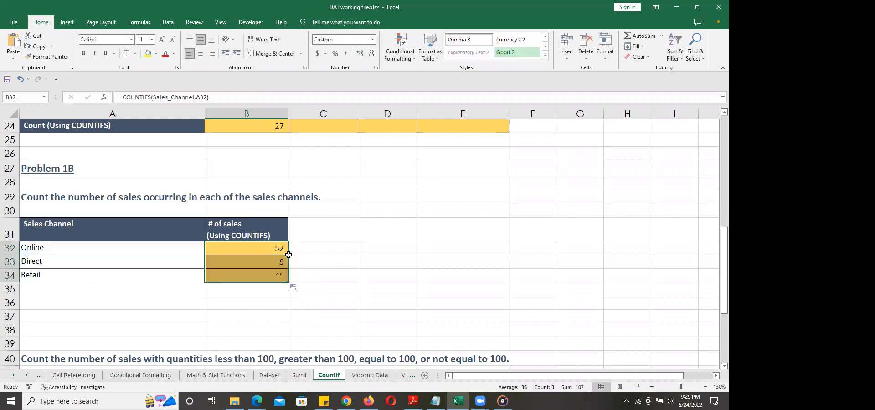
click(341, 264)
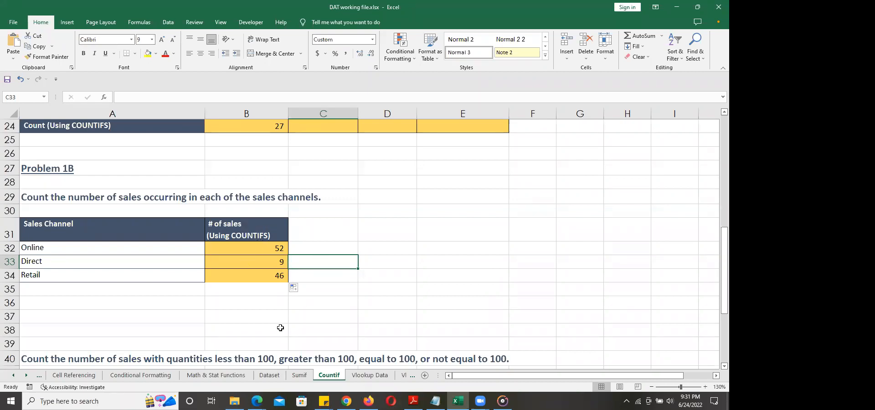
Filter the Sales Channel column on the Dataset worksheet to show only Direct
click(268, 375)
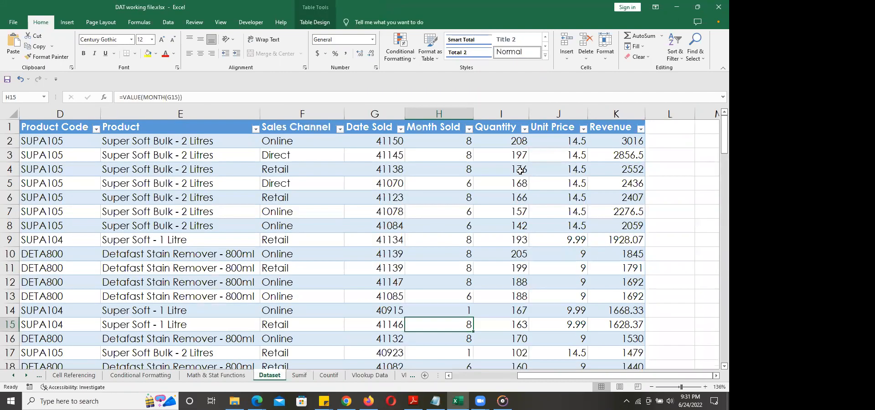
click(340, 129)
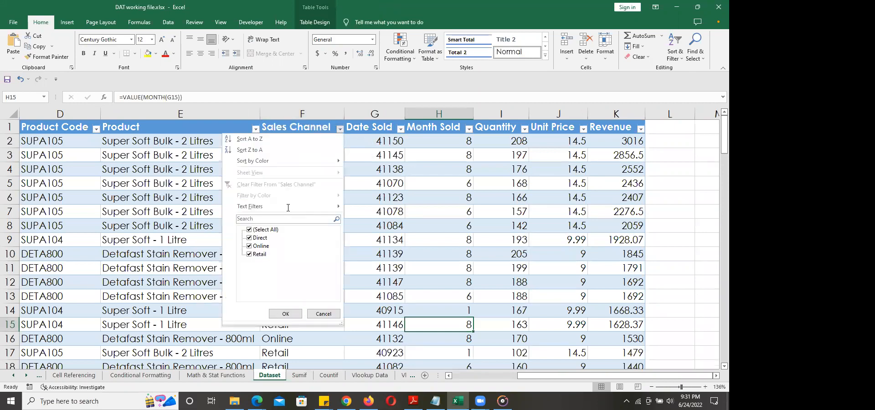
click(249, 229)
click(249, 238)
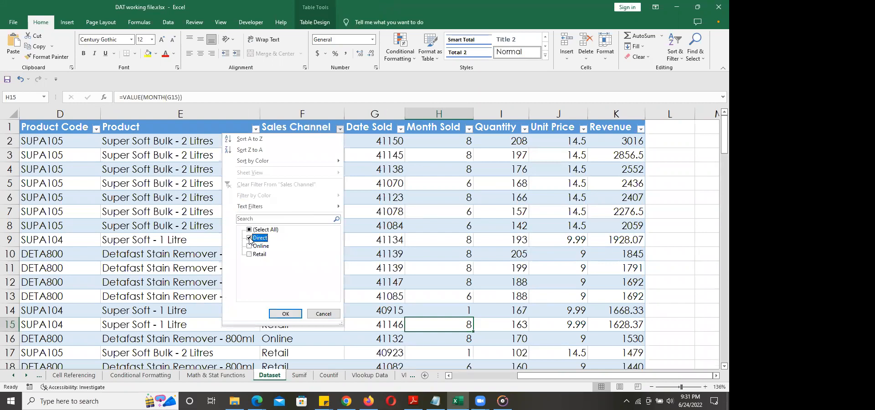
click(286, 314)
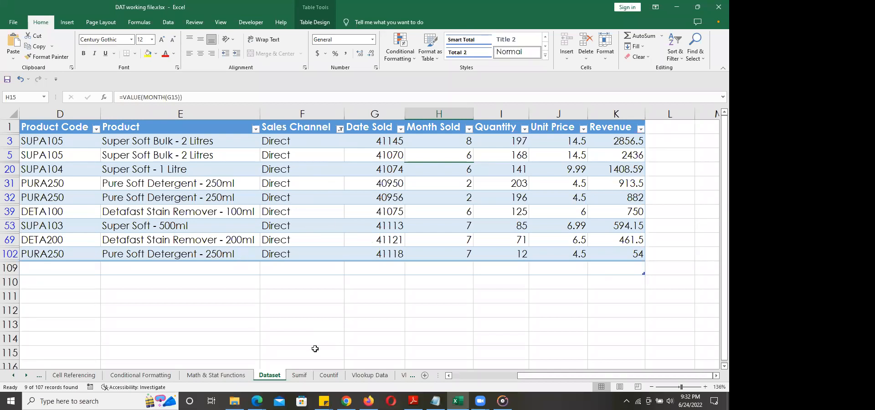
Return to the Countif worksheet and check the Direct channel's count in B33 against the filtered records
click(299, 375)
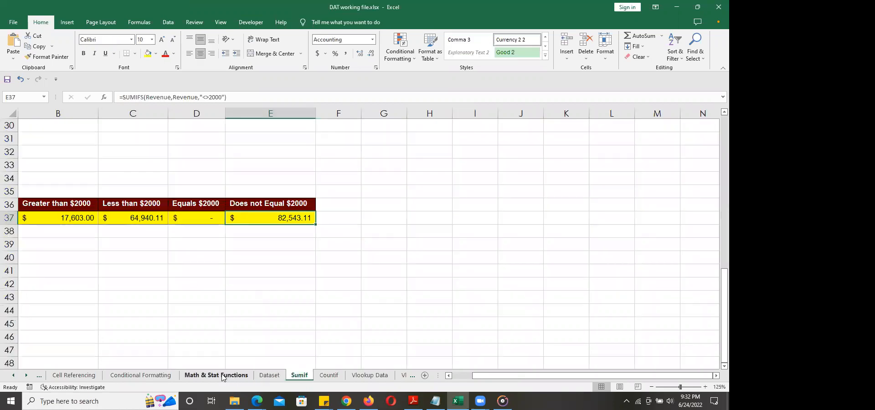
click(328, 375)
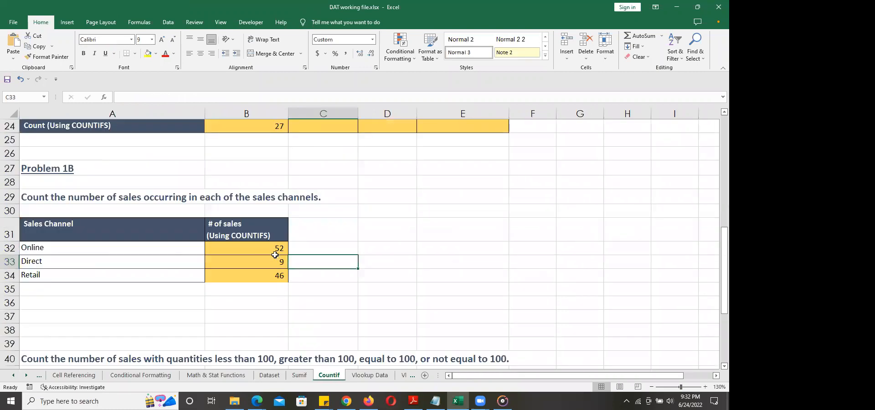
click(255, 262)
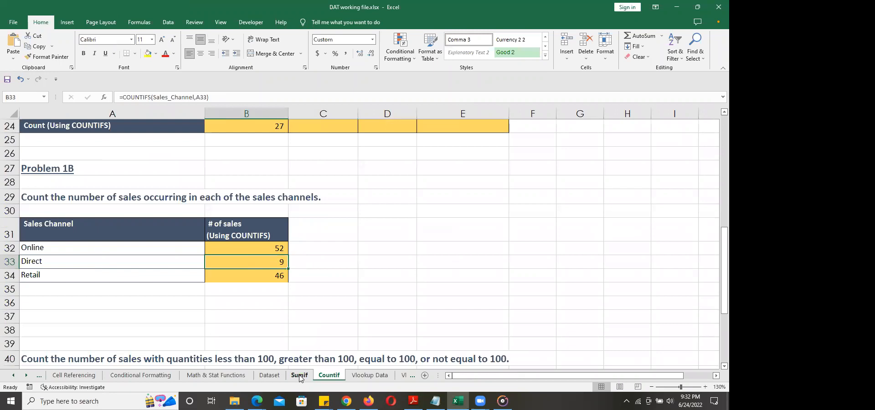
Clear the Direct filter from the Dataset worksheet's Sales Channel column and filter it to show only Online
click(269, 375)
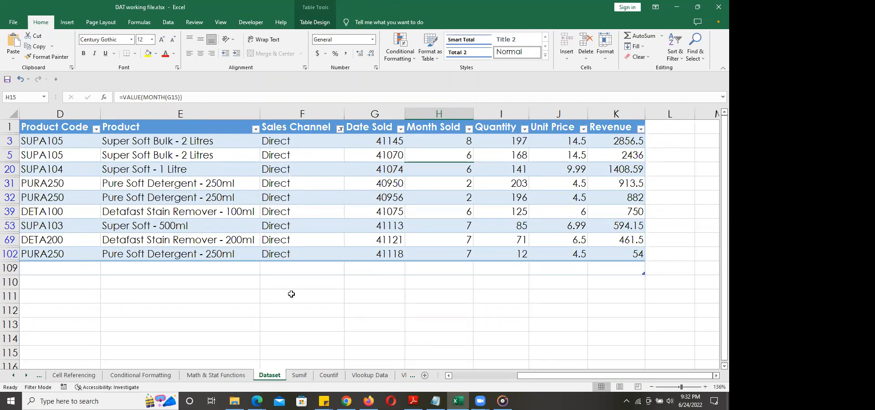
click(340, 129)
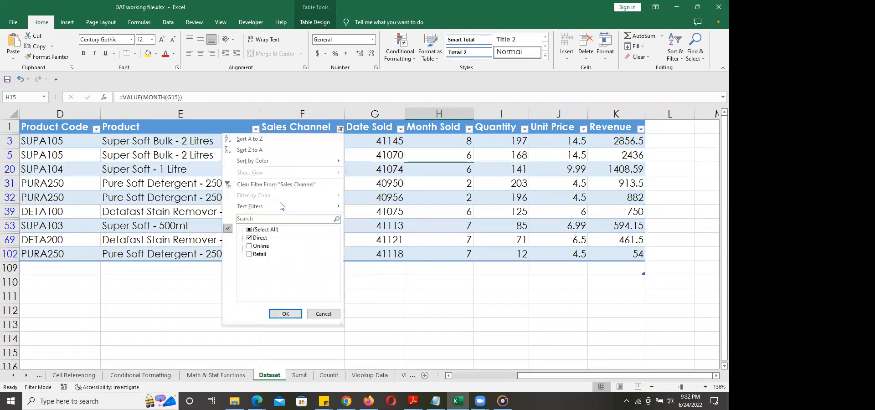
click(253, 184)
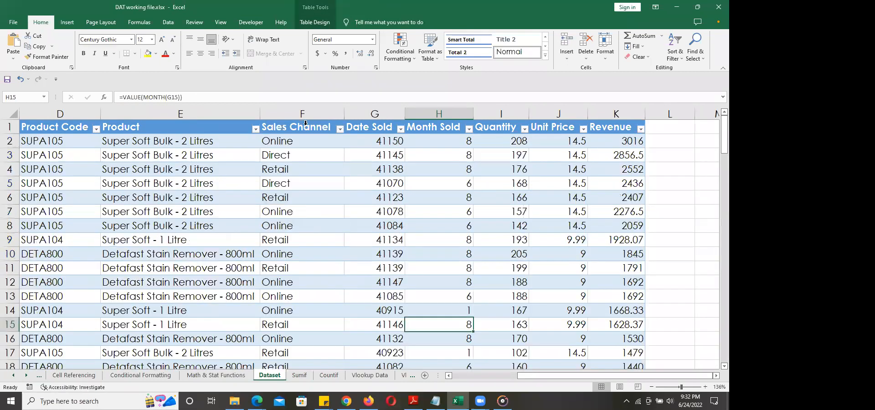
click(340, 130)
click(250, 230)
click(250, 245)
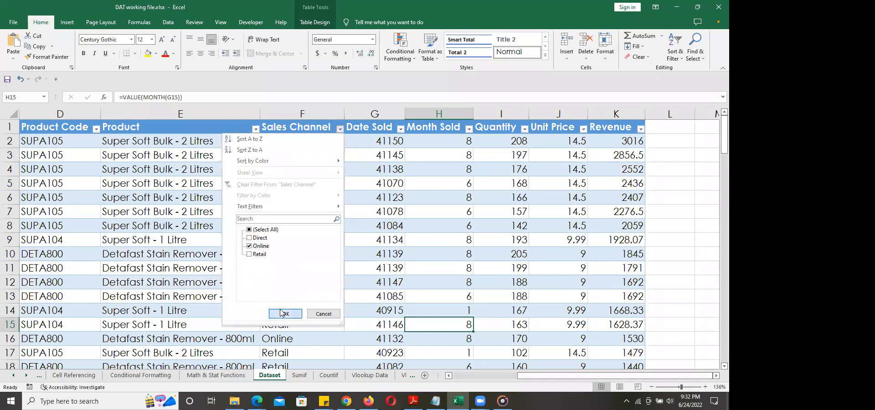
click(283, 314)
Enter =COUNTA(Sales_Channel) in cell F109 below the filtered Sales Channel column
scroll(360, 287, down, 15)
scroll(359, 289, up, 18)
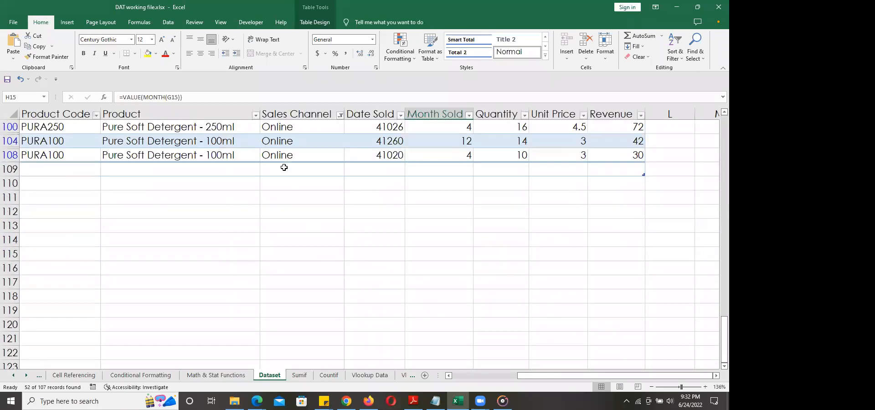
click(284, 168)
text(=count)
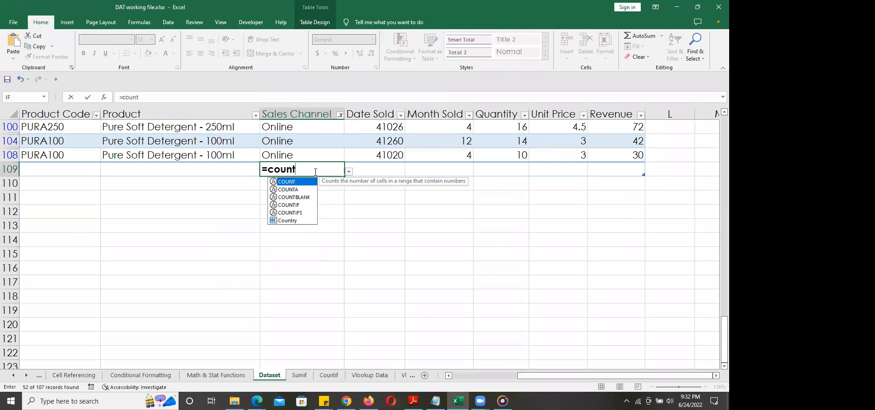
key(Down)
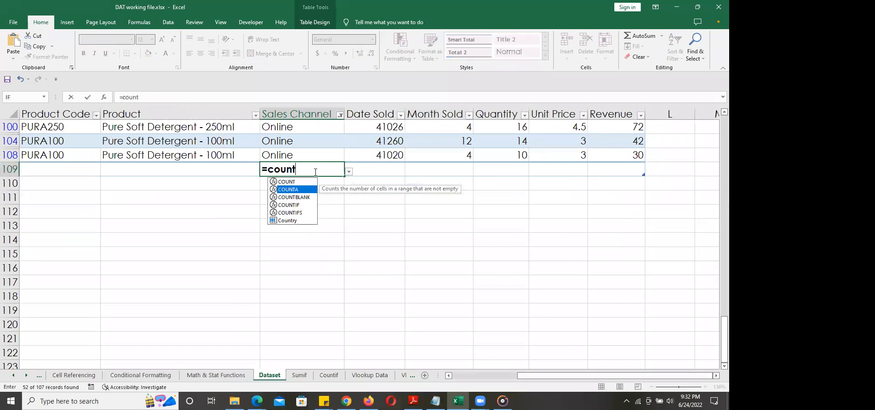
key(Tab)
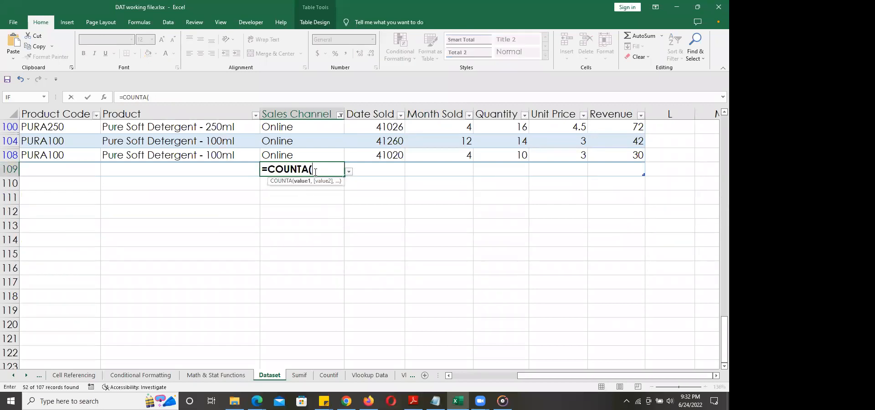
mouse_move(318, 154)
mouse_down()
mouse_move(321, 38)
mouse_move(314, 141)
mouse_up()
key(Return)
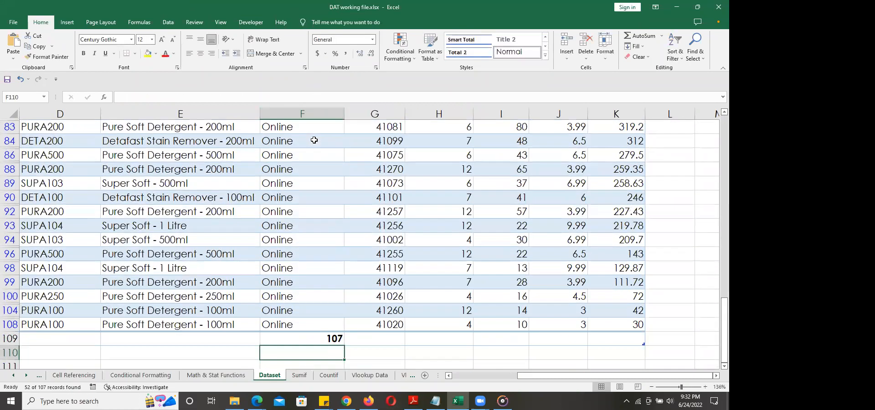
Delete the whole COUNTA formula from cell F109
click(331, 338)
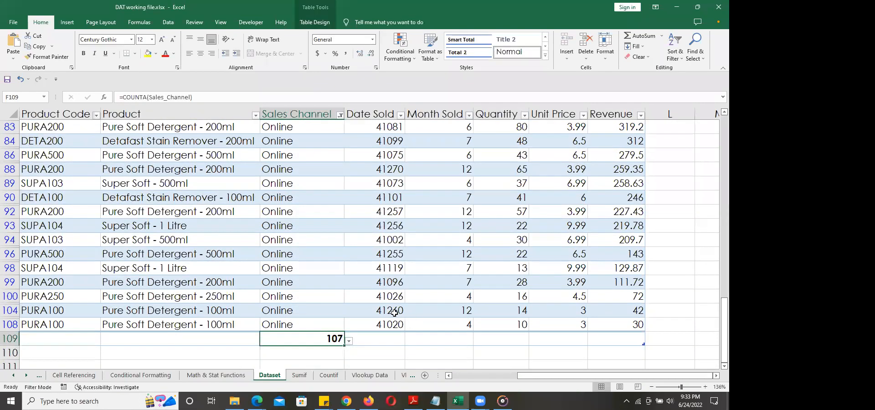
double_click(327, 338)
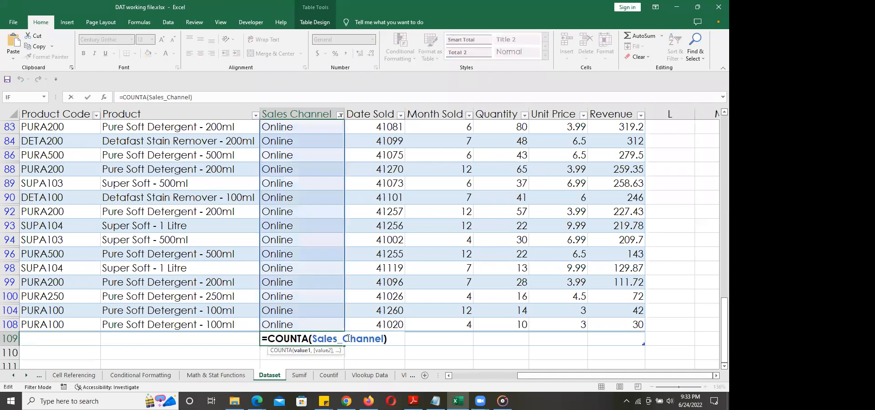
click(398, 337)
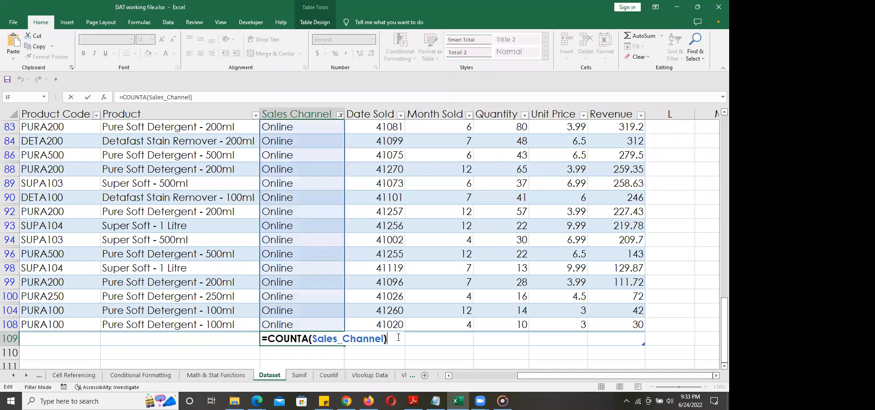
key(BackSpace)
key(BackSpace)
key(BackSpace)
key(BackSpace)
key(BackSpace)
key(BackSpace)
key(BackSpace)
key(BackSpace)
key(BackSpace)
key(BackSpace)
key(BackSpace)
key(BackSpace)
key(BackSpace)
key(BackSpace)
key(BackSpace)
key(BackSpace)
key(BackSpace)
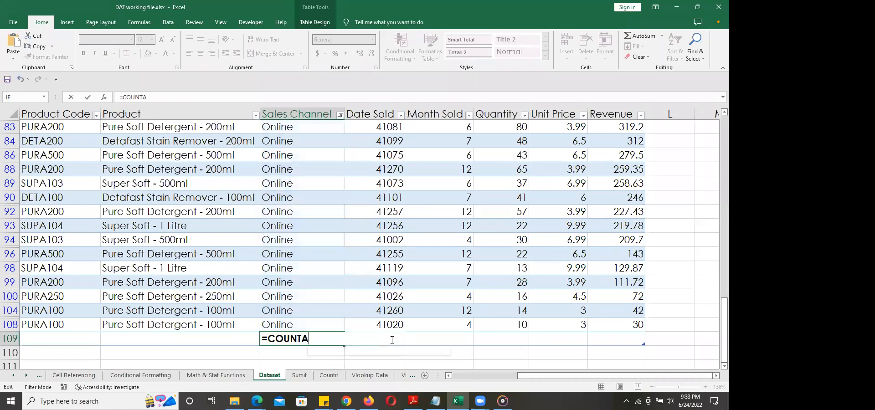
key(BackSpace)
key(BackSpace)
key(BackSpace)
key(BackSpace)
key(BackSpace)
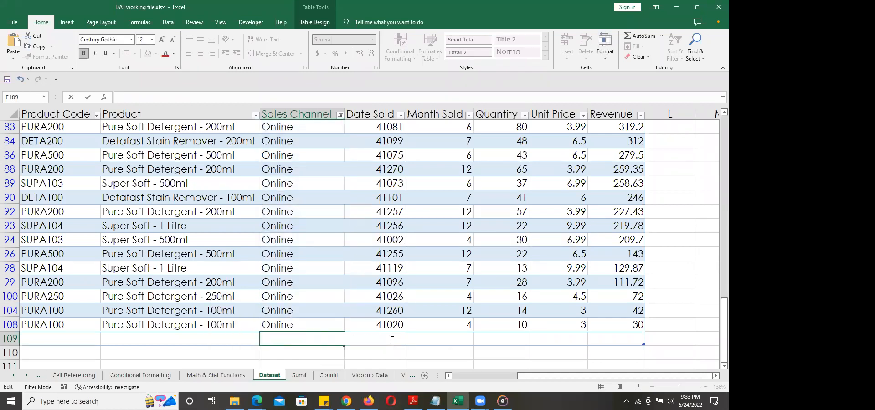
Enter a COUNTA formula in F109 again, selecting the Sales Channel data above it without the header as the range
text(=count)
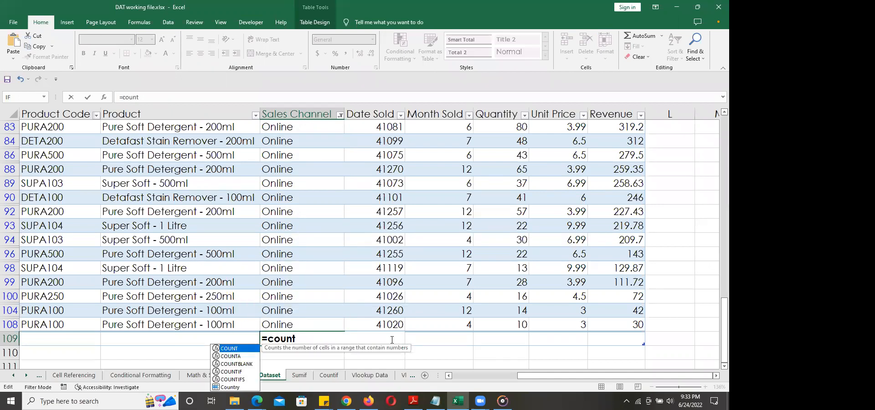
text(a)
key(Tab)
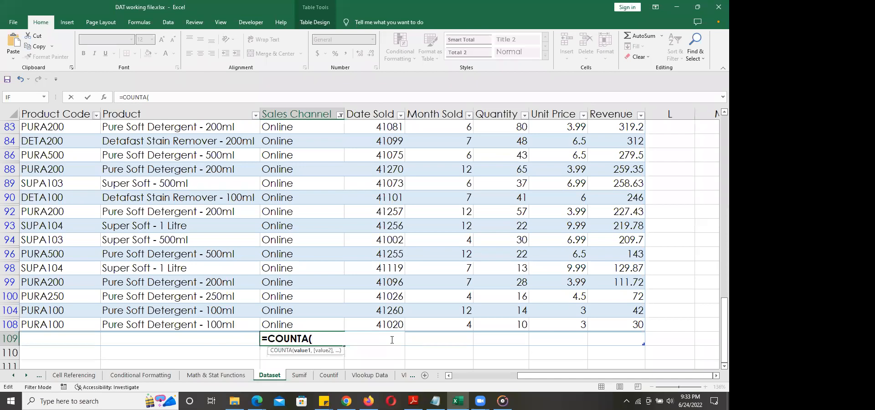
click(309, 324)
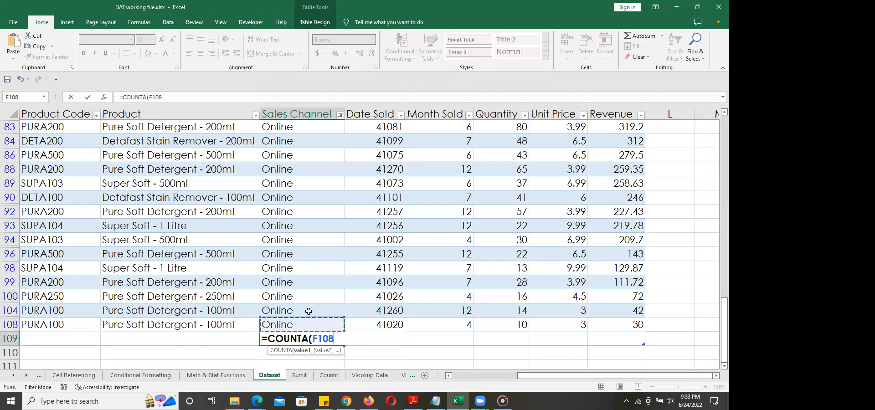
key(ctrl+shift+Up)
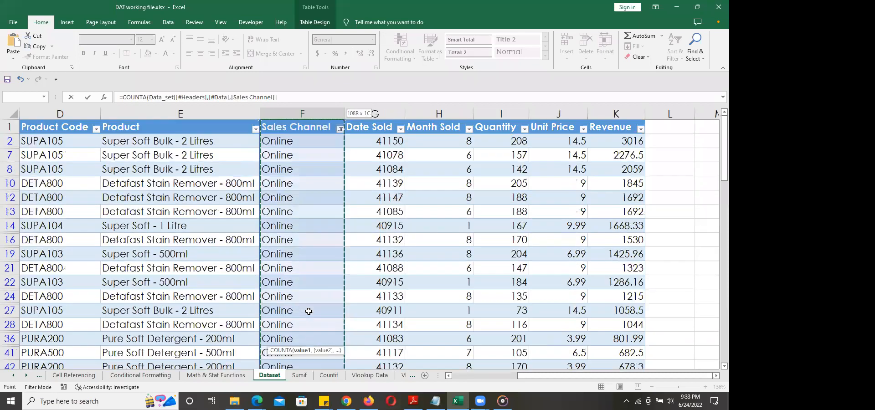
key(ctrl+shift+Down)
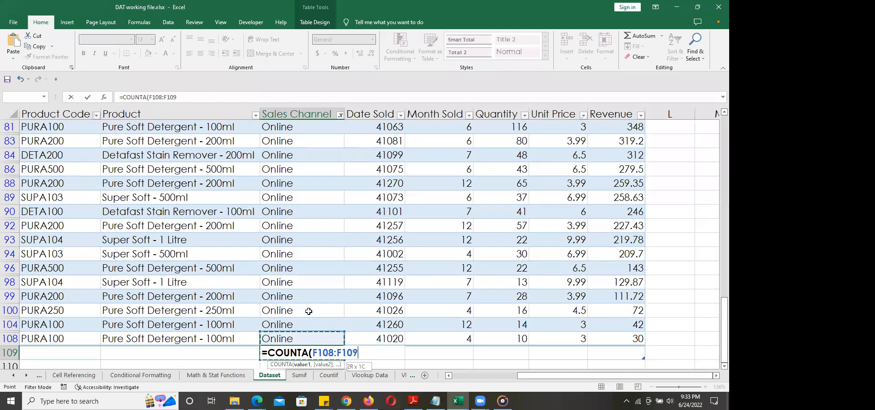
key(ctrl+shift+Up)
key(shift+Down)
key(Return)
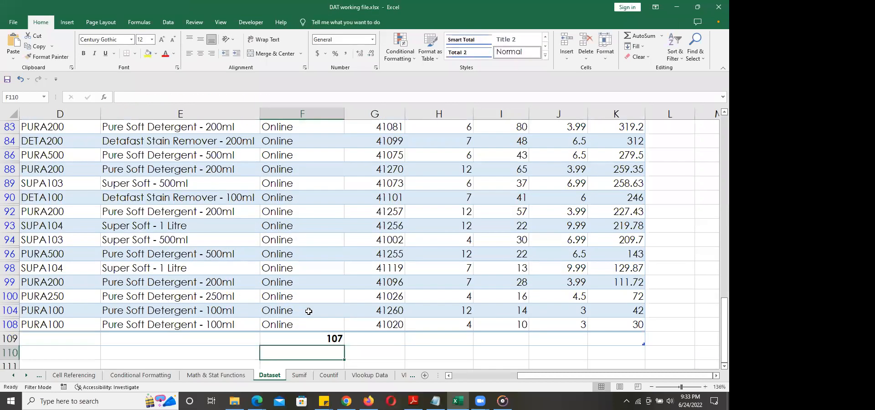
Inspect the COUNTA formula in F109, then count the filtered Online rows in the Sales Channel column one by one from F2
double_click(313, 338)
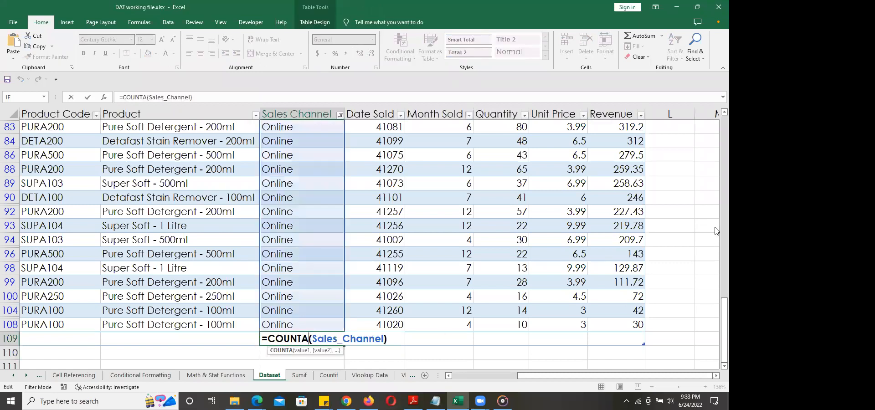
drag(716, 314, 717, 91)
click(282, 143)
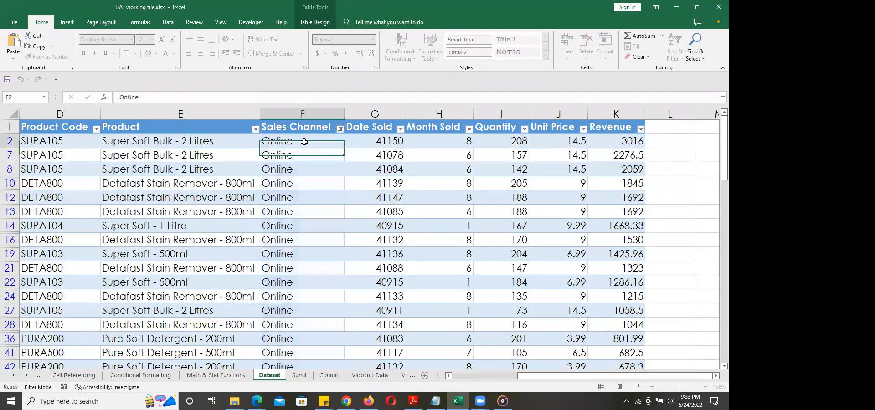
key(Down)
key(Down)
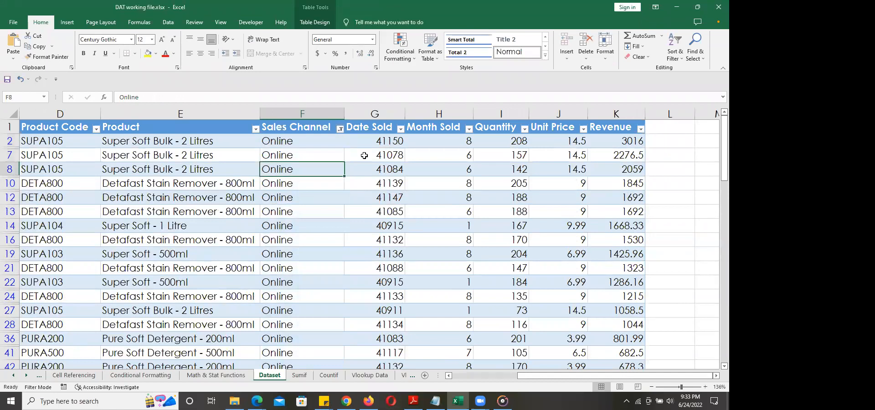
key(Down)
key(Down)
key(Down)
key(Down)
key(Down)
key(Down)
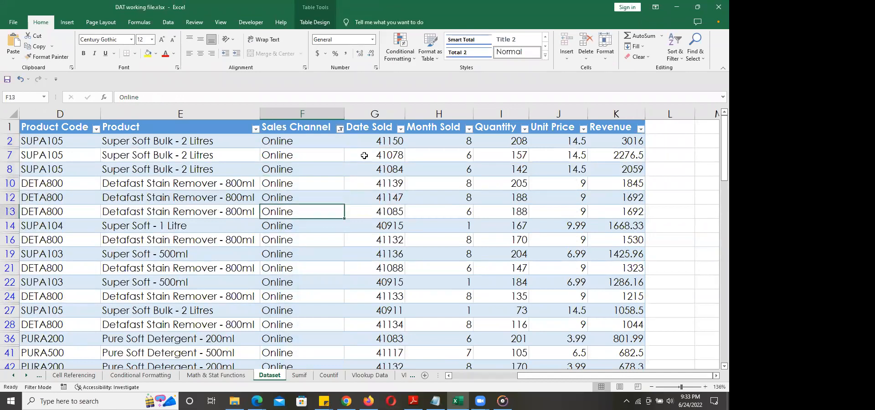
key(Down)
key(Down)
key(Down)
key(Down)
key(Down)
key(Down)
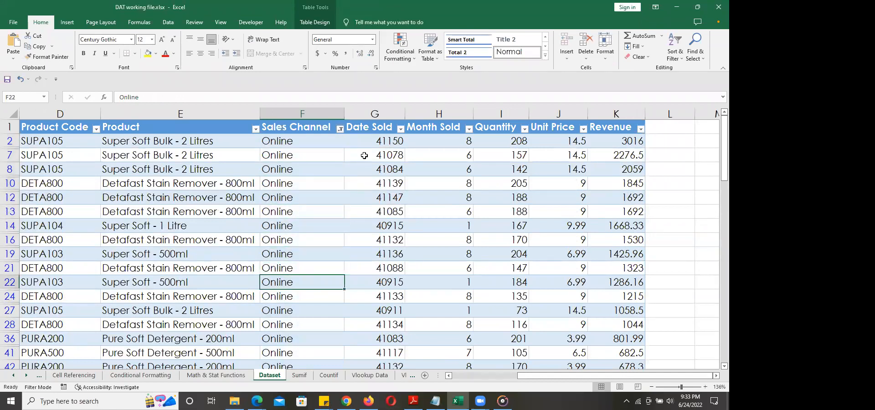
key(Down)
key(Down)
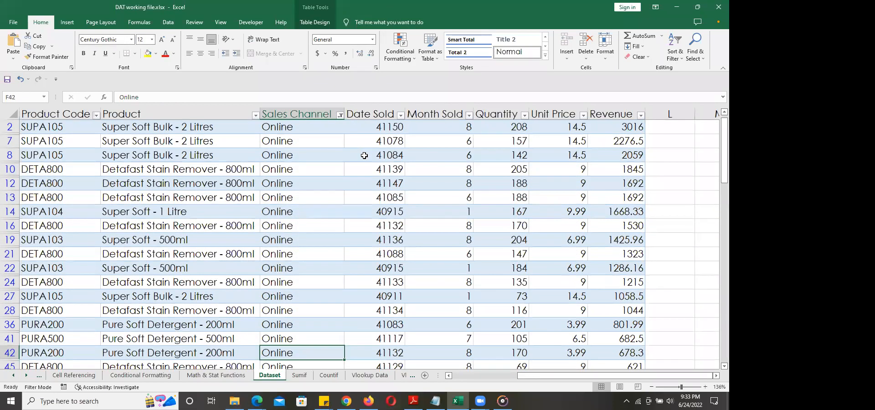
key(Down)
key(Down)
key(Down)
key(Down)
key(Down)
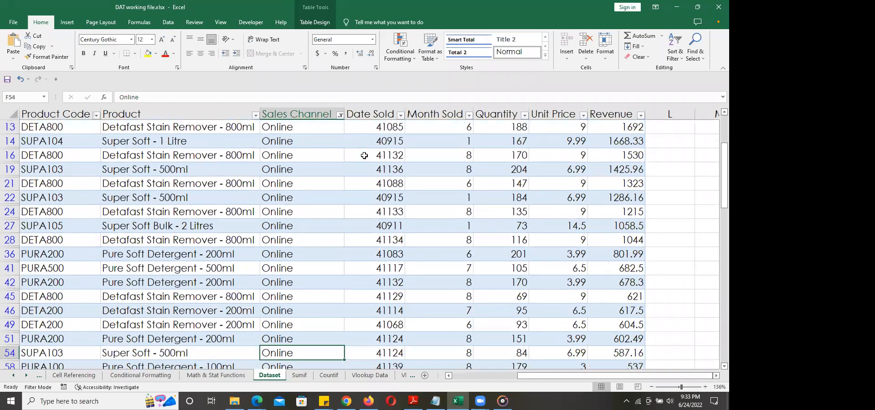
key(Down)
key(Down)
key(Down)
key(Down)
key(Down)
key(Down)
key(Down)
key(Down)
key(Down)
key(Down)
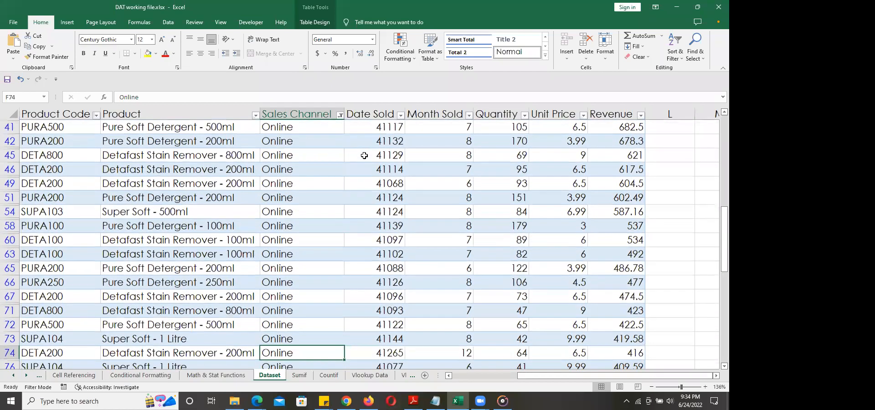
key(Down)
key(Down)
key(Down)
key(Down)
key(Down)
key(Down)
key(Down)
key(Down)
key(Down)
key(Down)
key(Down)
key(Down)
key(Down)
key(Down)
key(Down)
key(Down)
key(Down)
key(Down)
key(Down)
key(Down)
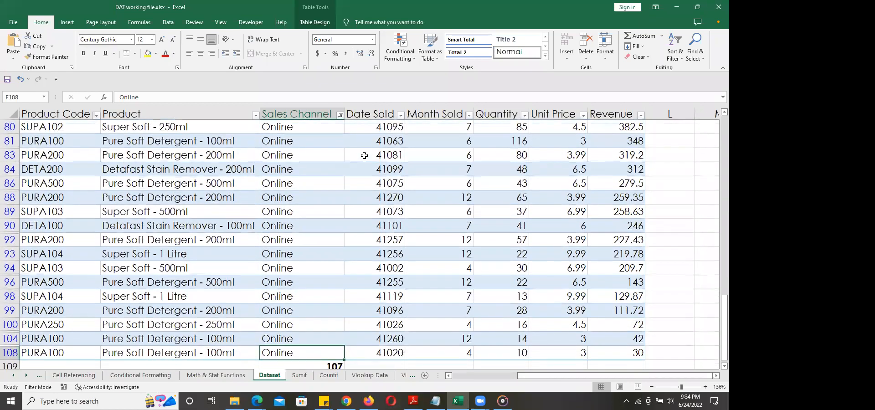
key(Down)
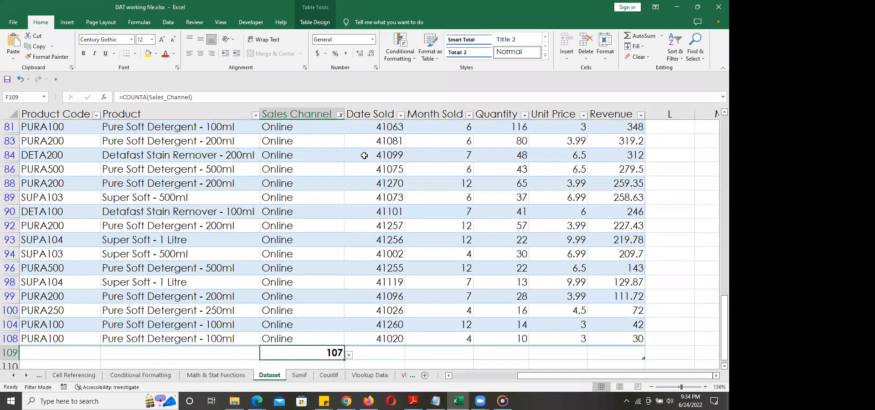
Delete the COUNTA formula from F109 and clear the filter from the Sales Channel column
key(Delete)
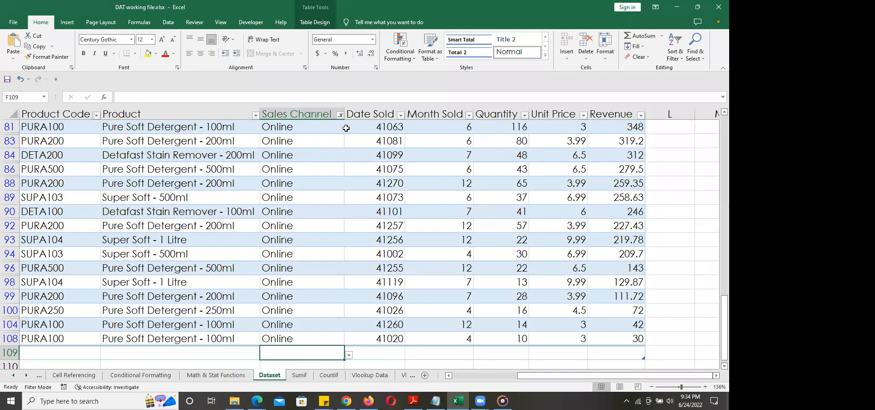
click(340, 115)
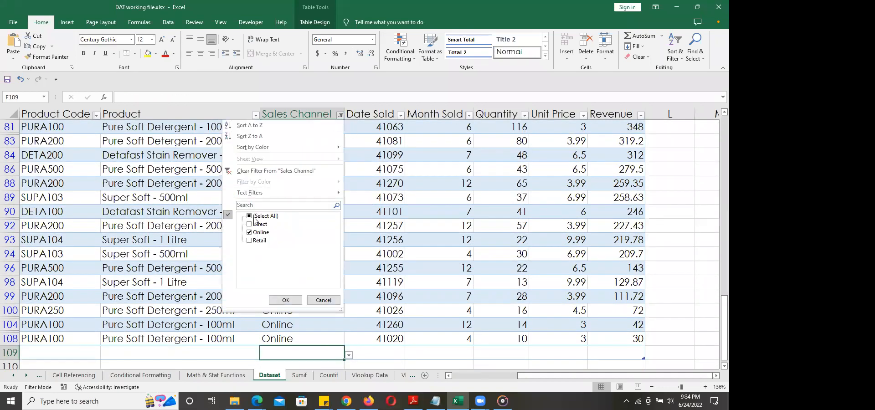
click(241, 172)
drag(716, 332, 716, 114)
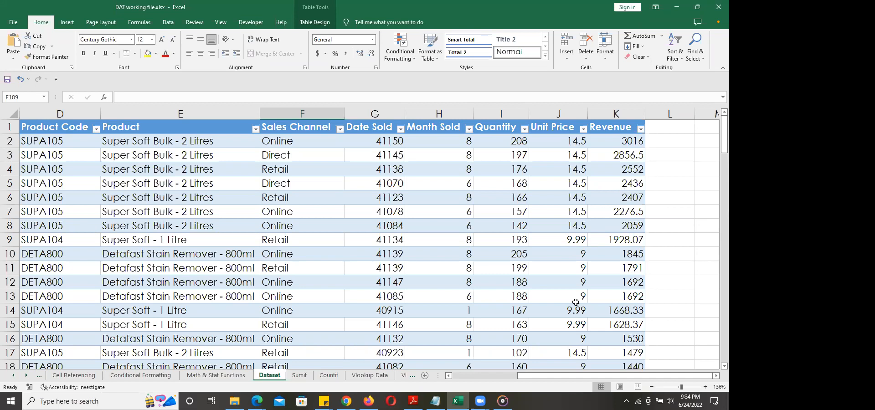
Return to the Countif worksheet and select the Greater than 100 count cell B44 in the sales quantities problem
click(329, 375)
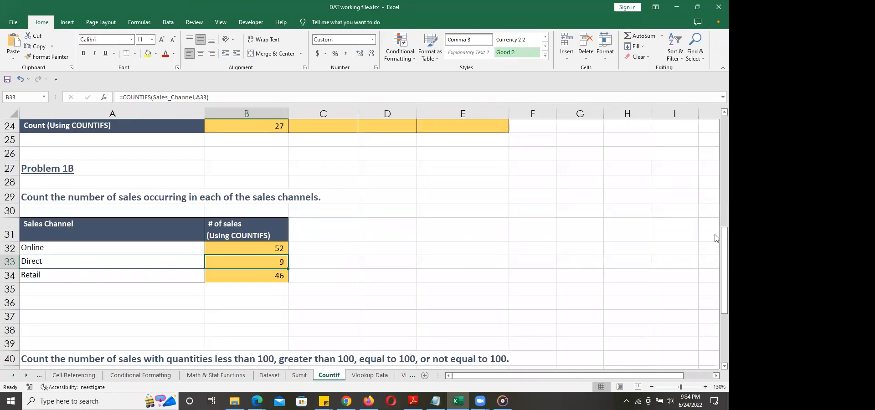
drag(722, 272, 714, 331)
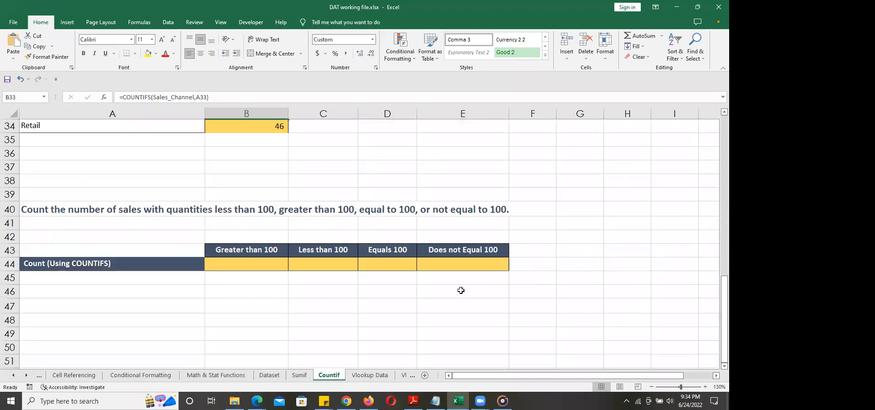
click(253, 267)
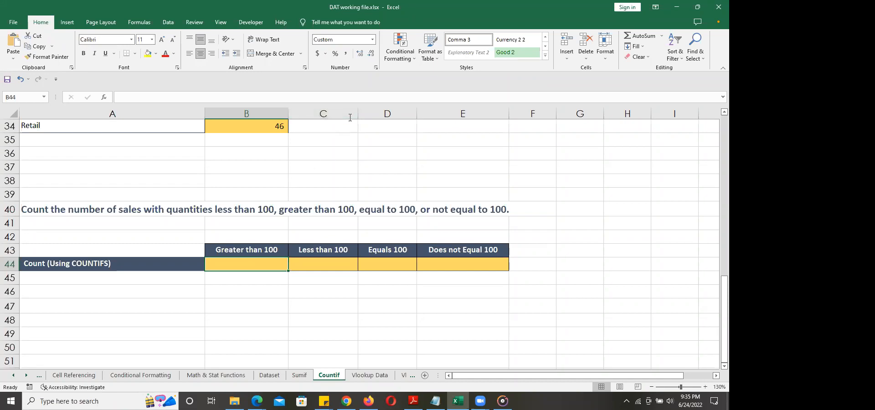
click(342, 94)
click(535, 139)
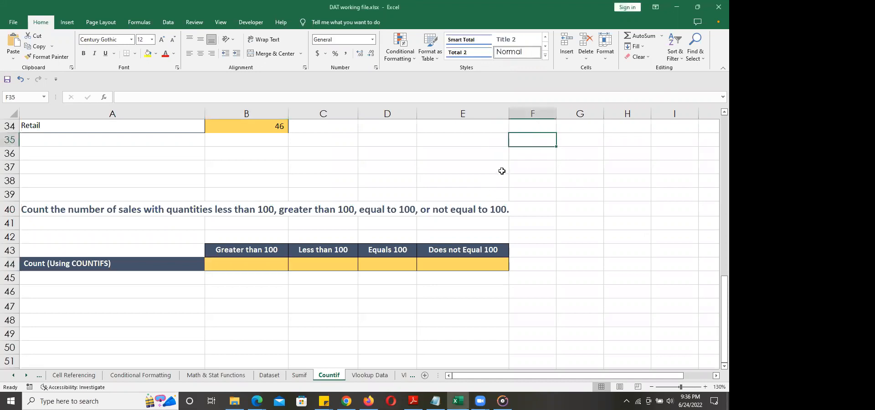
click(502, 171)
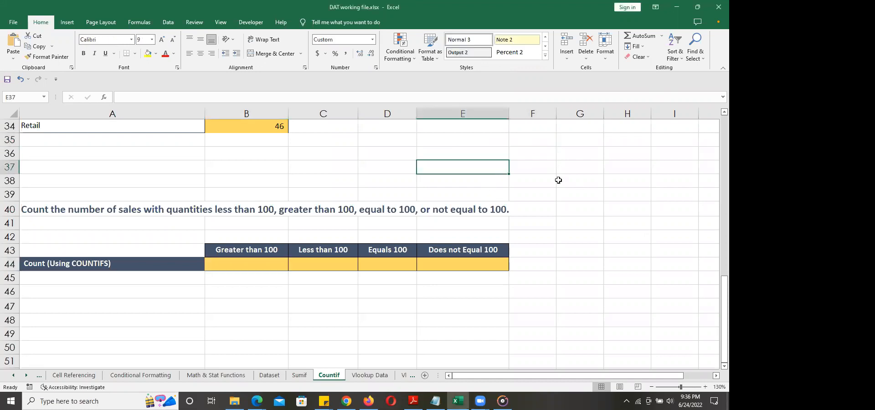
click(660, 237)
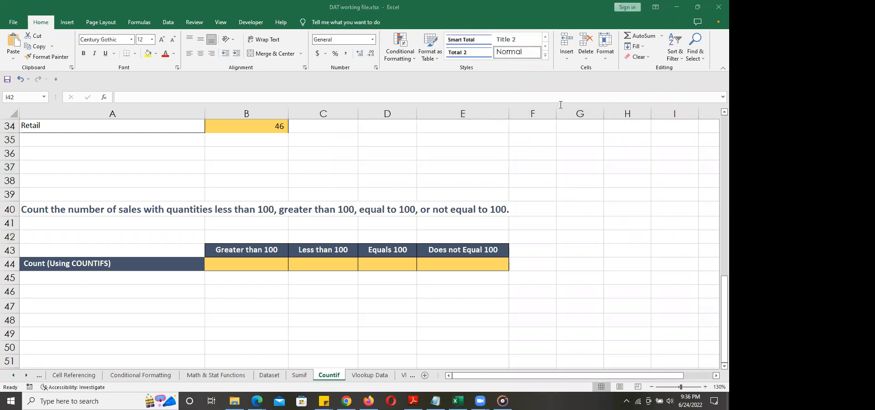
click(475, 136)
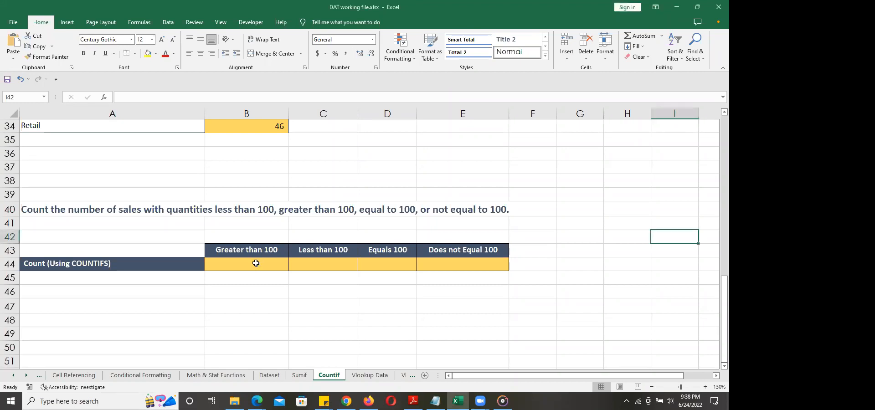
Enter =COUNTIFS(Quantity,">100") in cell B44 to count the sales with quantities greater than 100
click(256, 266)
text(=coun)
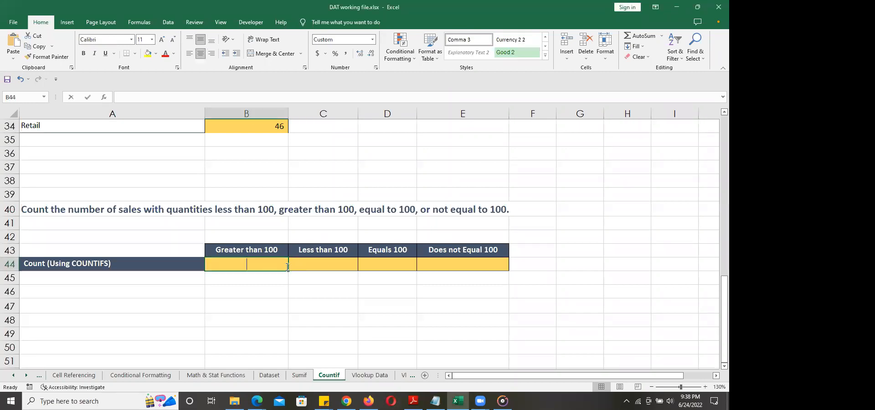
text(tifs)
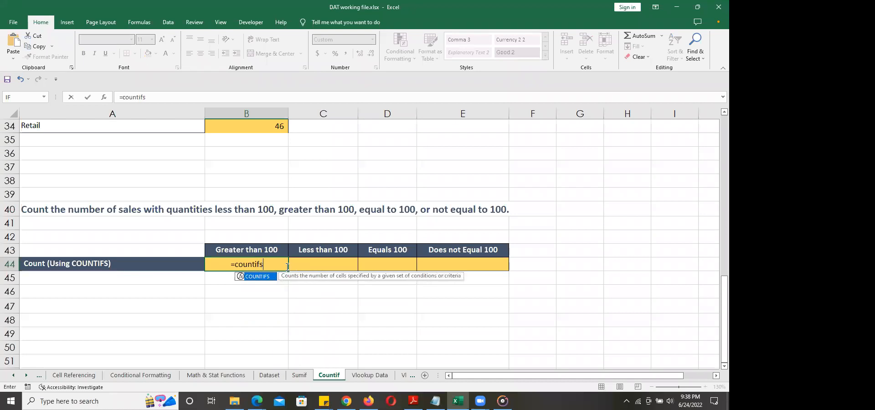
key(Tab)
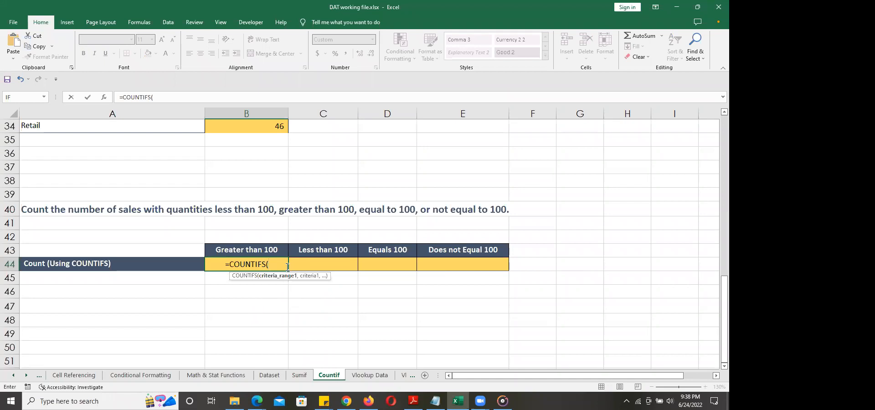
text(quan)
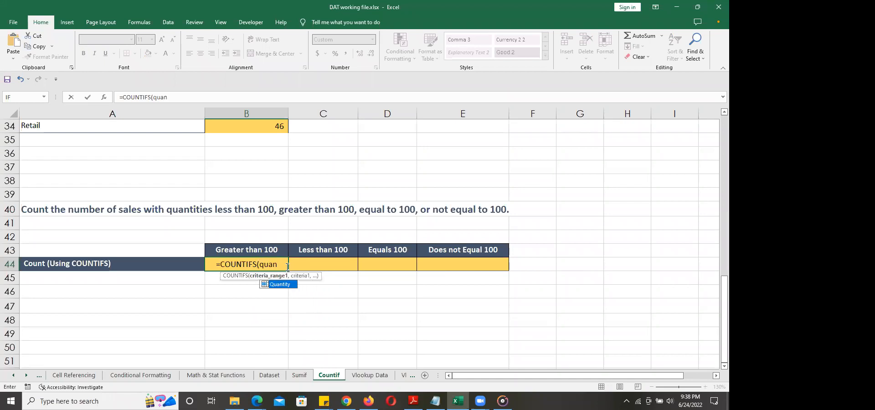
key(Tab)
text(,)
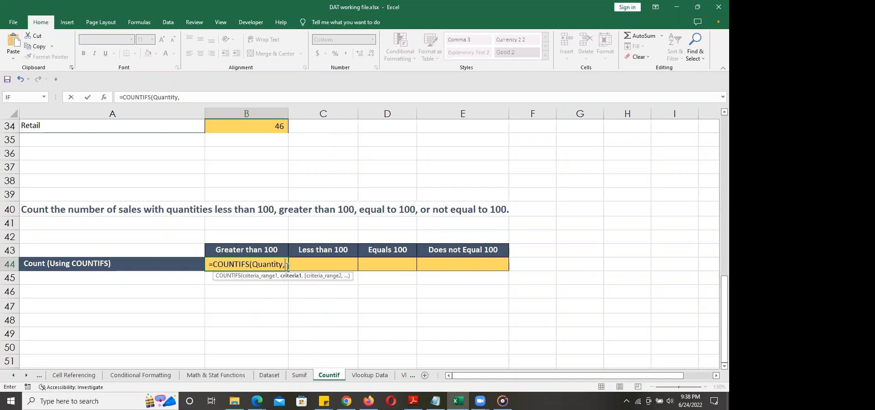
text(")
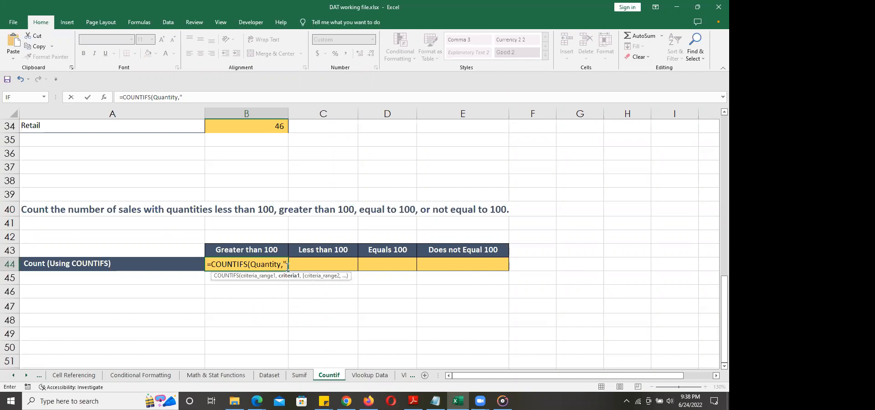
text(>1)
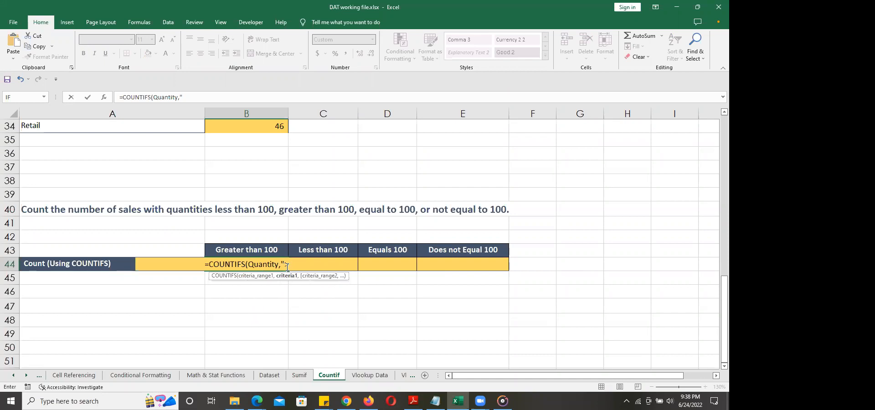
text(00"))
key(Return)
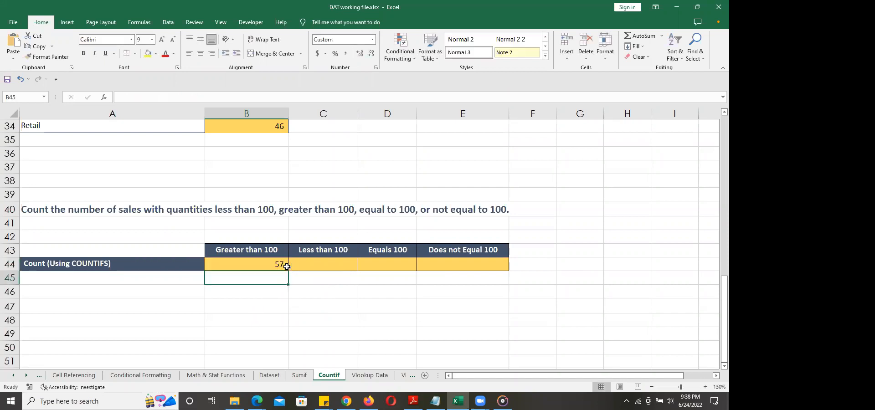
click(303, 264)
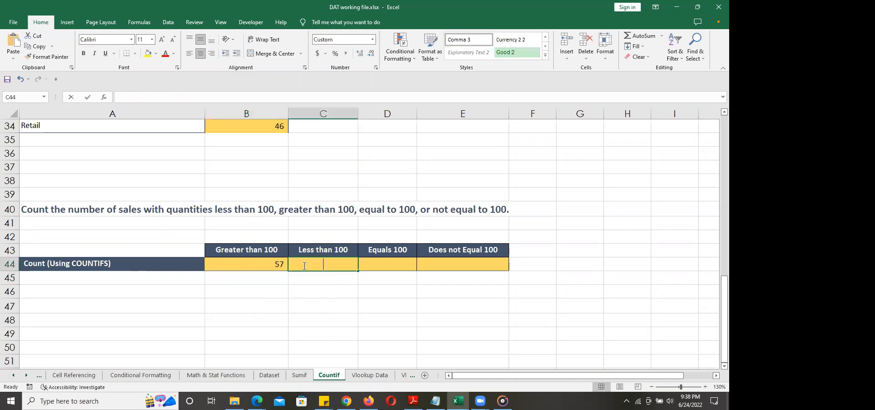
text(=su)
key(BackSpace)
key(BackSpace)
key(BackSpace)
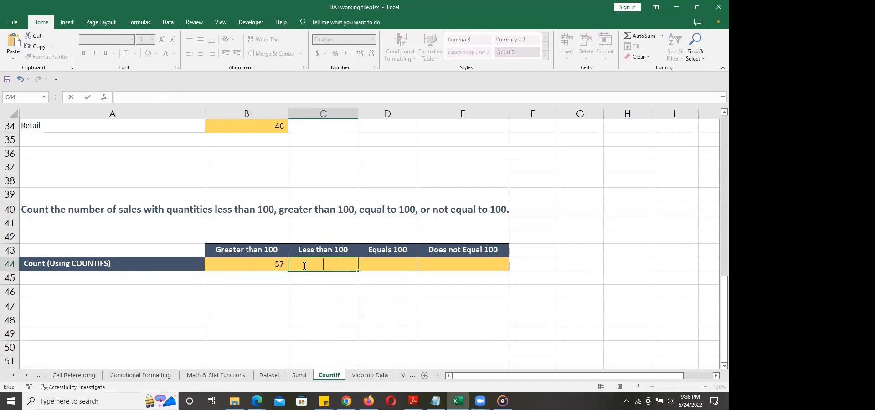
click(319, 290)
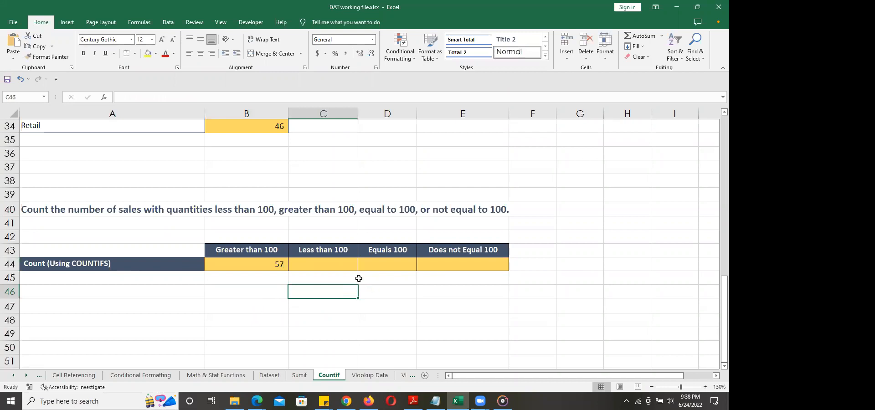
click(423, 301)
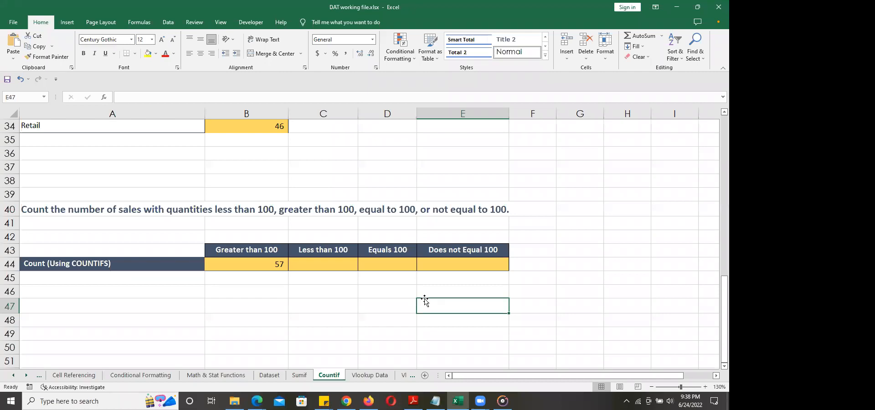
Review the range and criterion of the COUNTIFS formula in the Greater than 100 cell B44
double_click(276, 265)
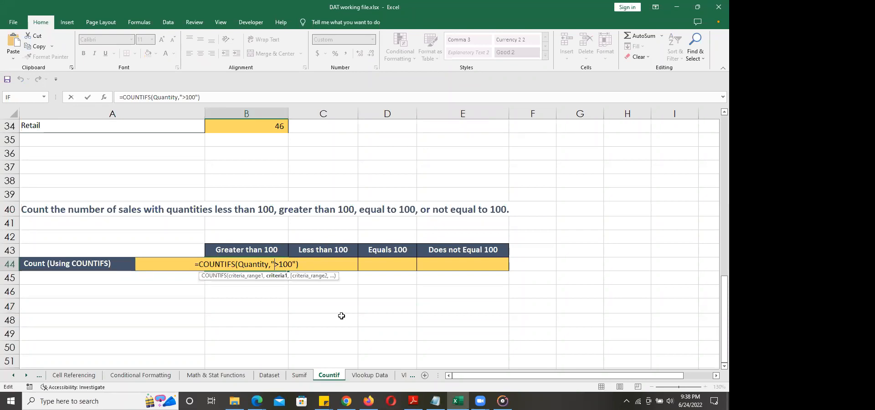
key(ctrl+Return)
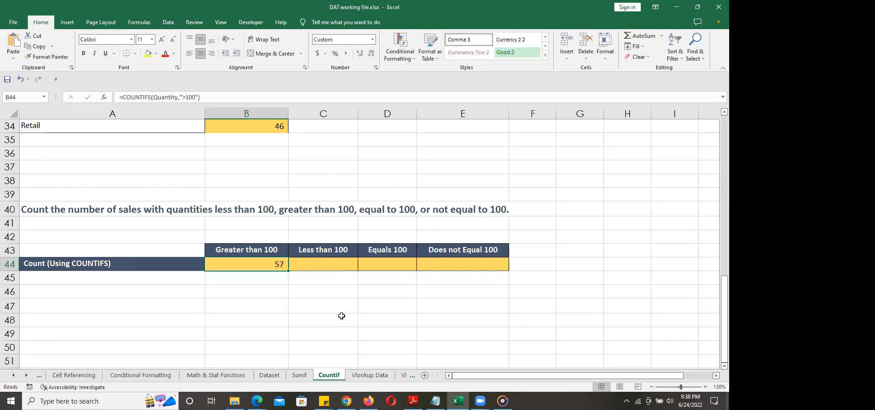
click(439, 318)
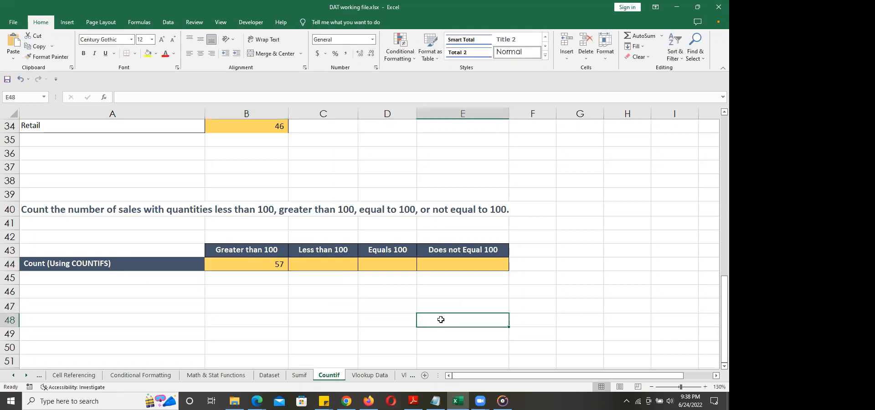
Review the revenue, sales channel and quantity counting problems on the Countif worksheet
scroll(442, 318, up, 10)
scroll(444, 316, down, 6)
drag(357, 223, 487, 225)
drag(323, 209, 488, 211)
click(451, 269)
scroll(450, 268, down, 6)
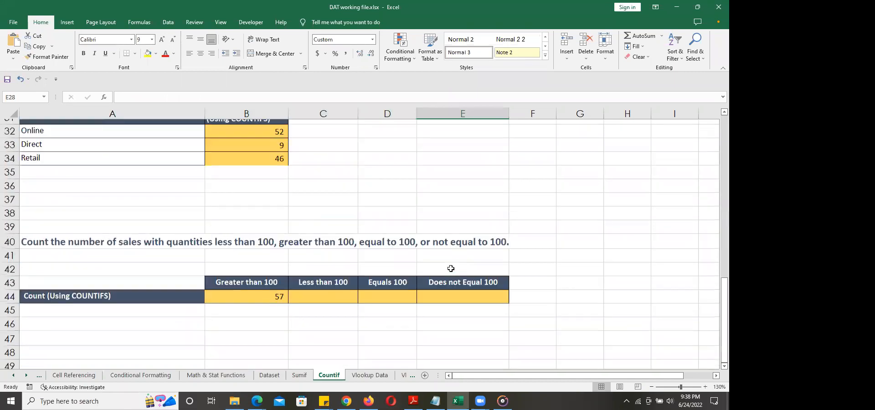
scroll(450, 268, up, 11)
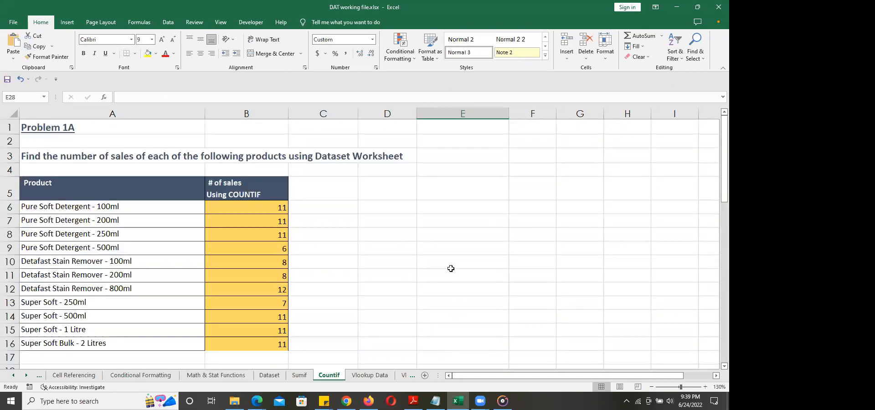
scroll(450, 268, down, 6)
scroll(451, 269, down, 6)
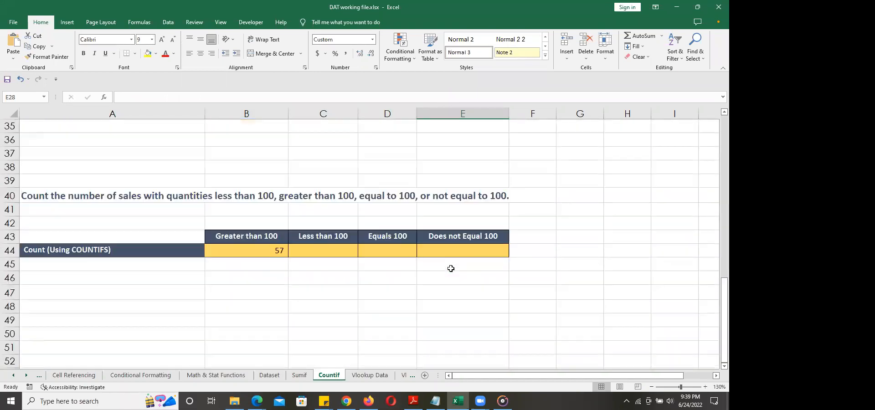
scroll(451, 268, down, 6)
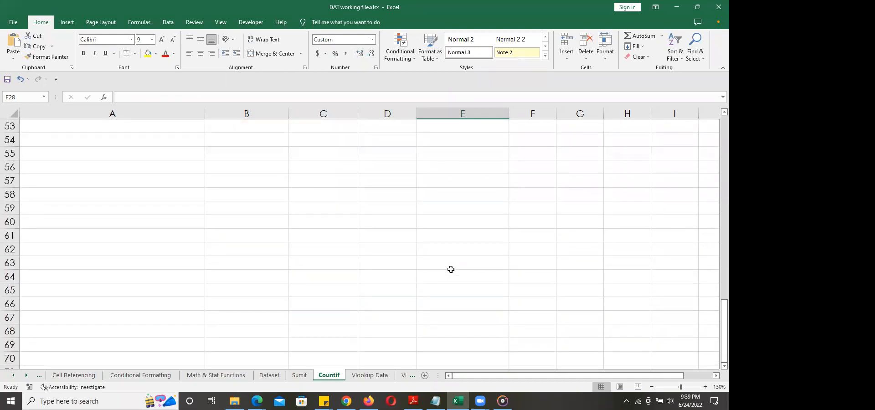
scroll(451, 268, up, 12)
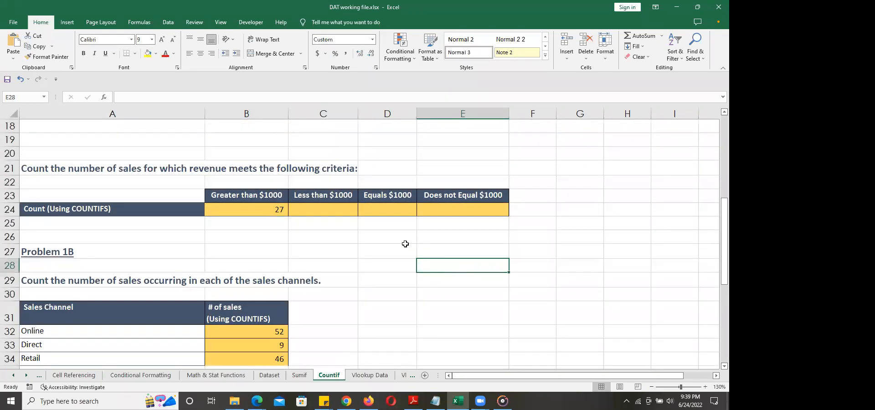
scroll(405, 243, down, 6)
scroll(405, 243, up, 6)
scroll(715, 243, down, 1)
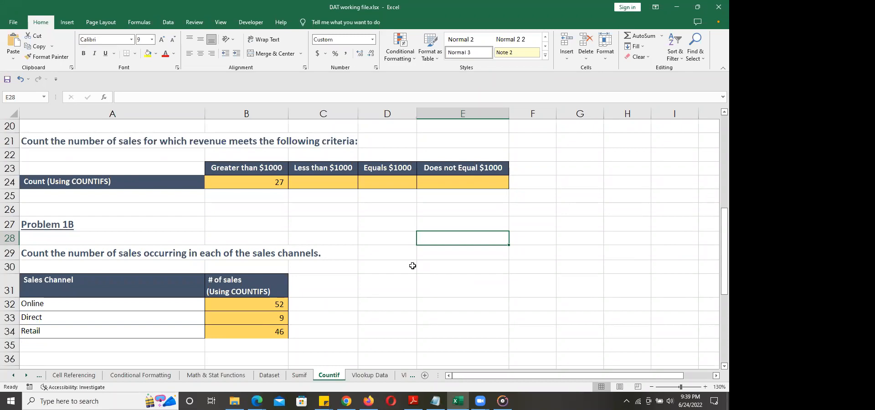
Open the Vlookup Data worksheet and look over its country, sales channel and date sold columns
click(367, 375)
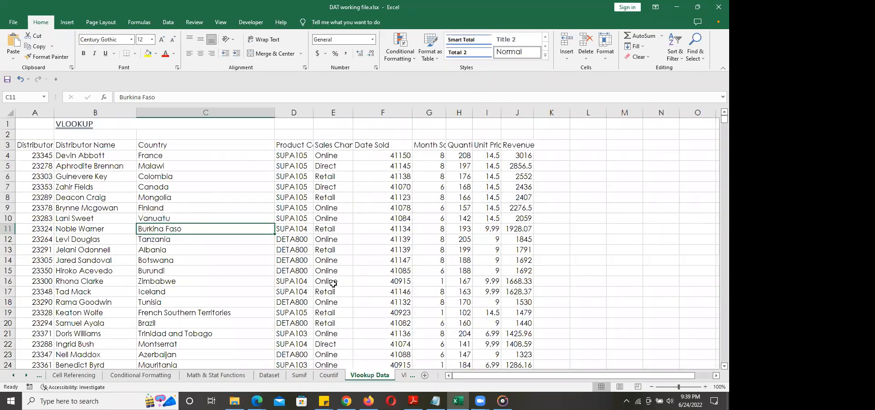
click(322, 230)
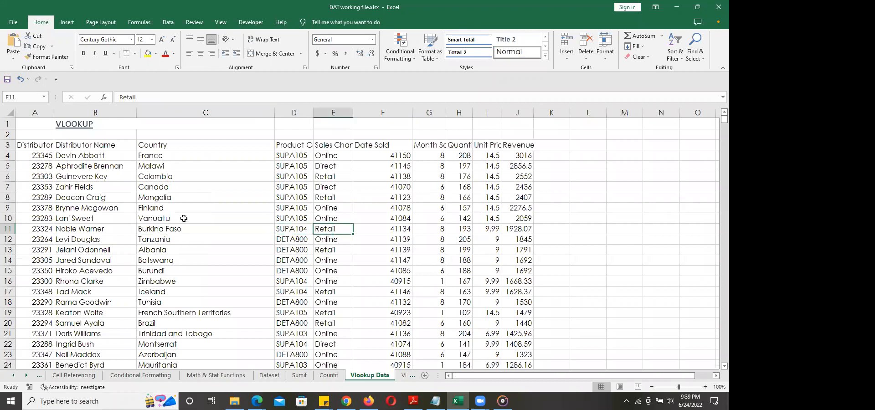
click(212, 177)
click(369, 238)
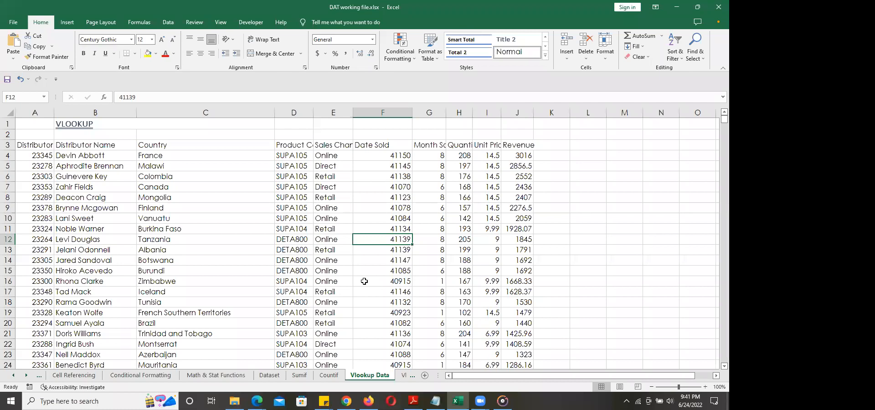
Open the Vlookup Problem worksheet and look over the Country and Distributor Name columns of the client's data table
click(403, 375)
click(445, 258)
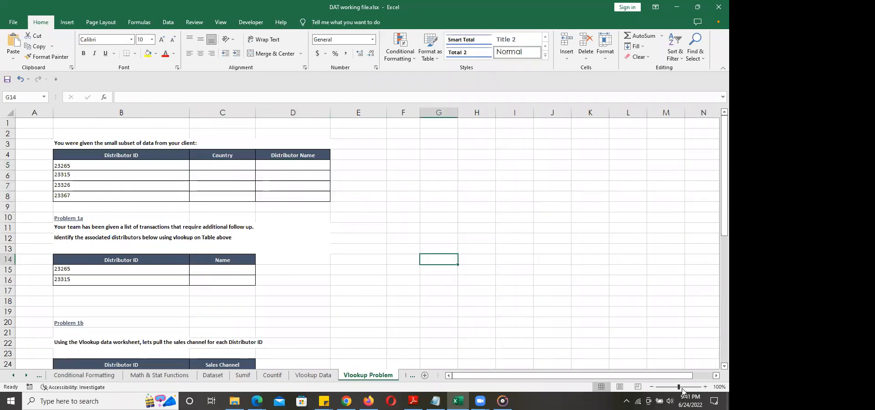
drag(679, 387, 685, 387)
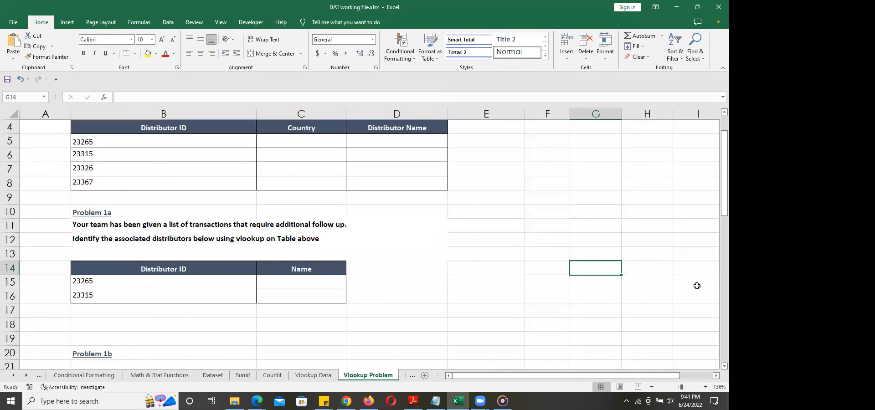
scroll(522, 229, up, 1)
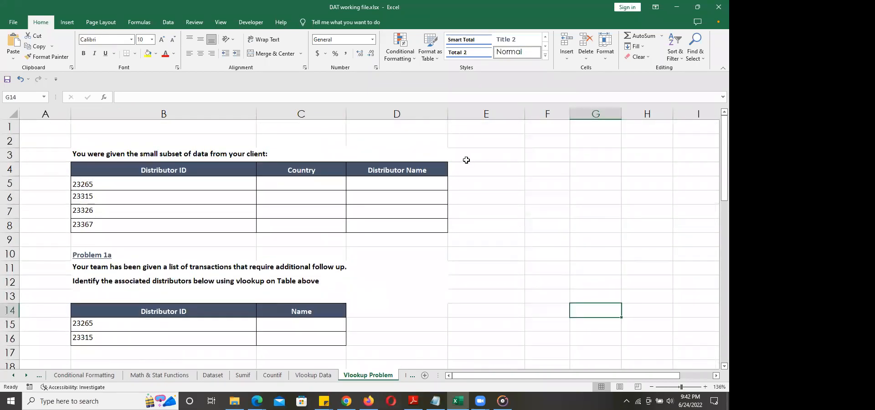
click(297, 186)
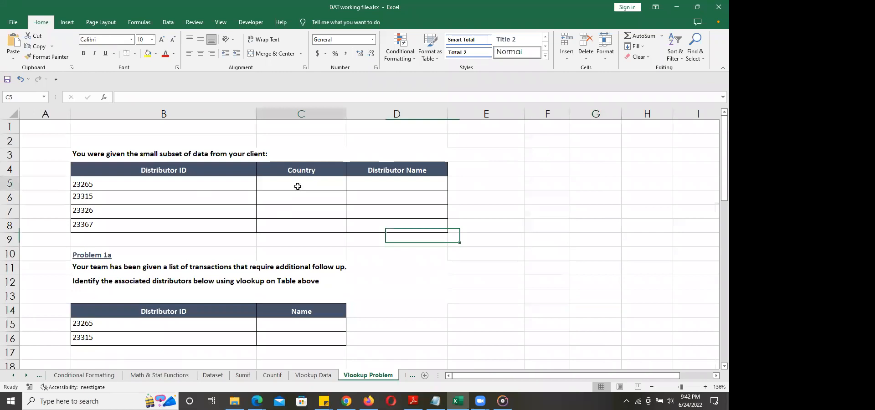
click(405, 185)
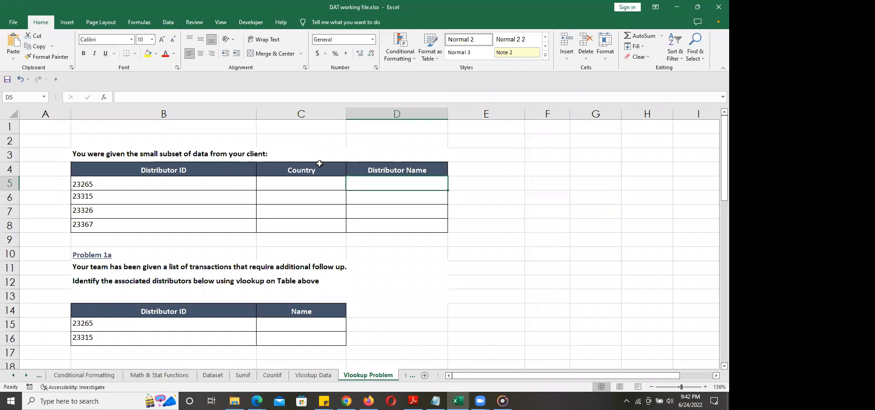
Examine the Distributor IDs in B5:B8 and the Country and Distributor Name cells in C5:D8 that need lookups
drag(131, 183, 133, 224)
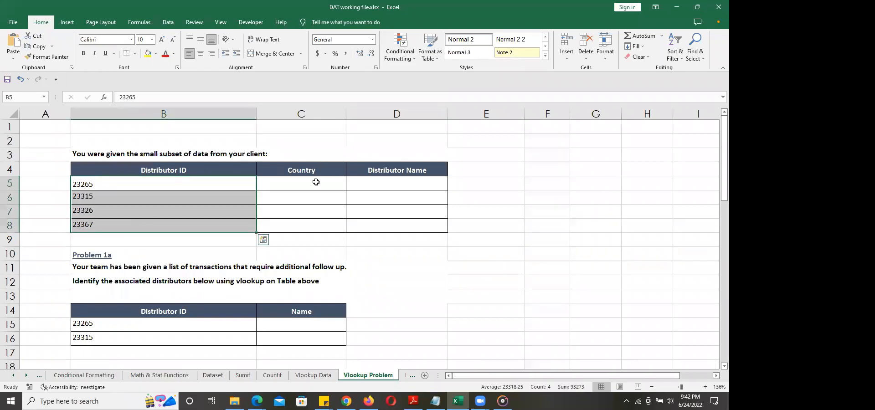
drag(159, 180, 160, 225)
drag(293, 184, 388, 224)
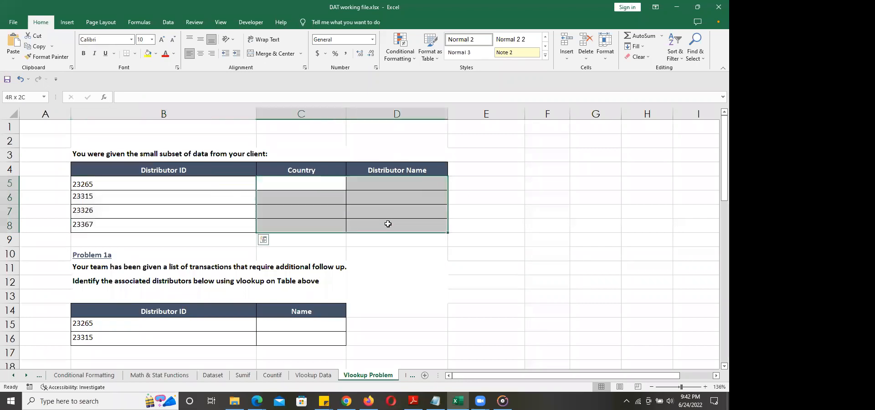
drag(293, 181, 296, 220)
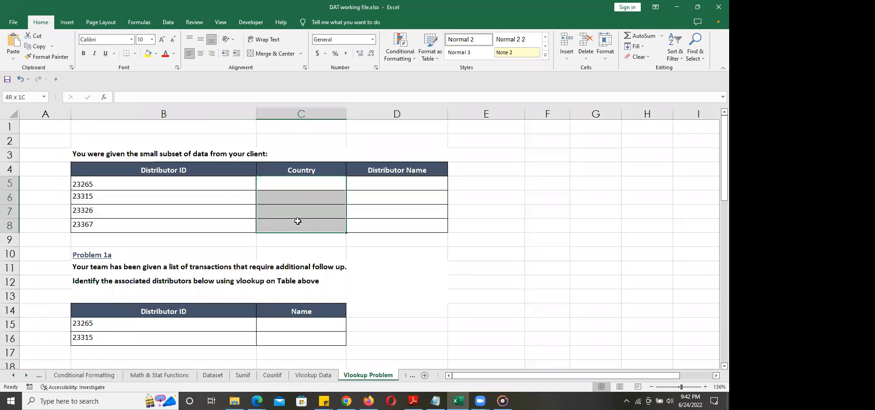
click(152, 181)
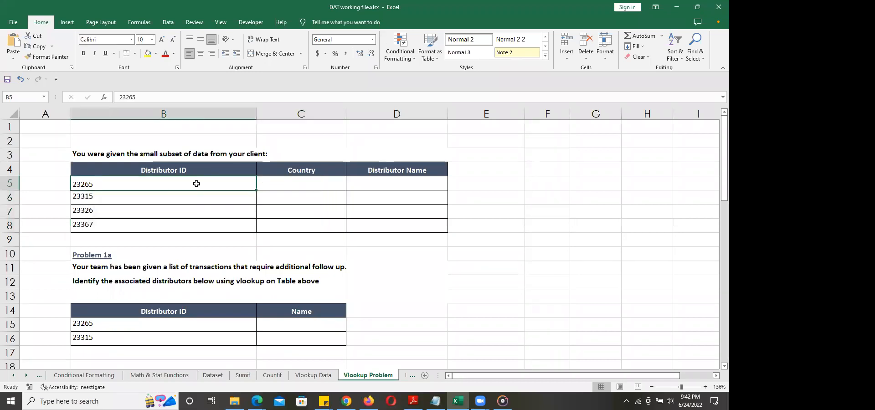
click(291, 184)
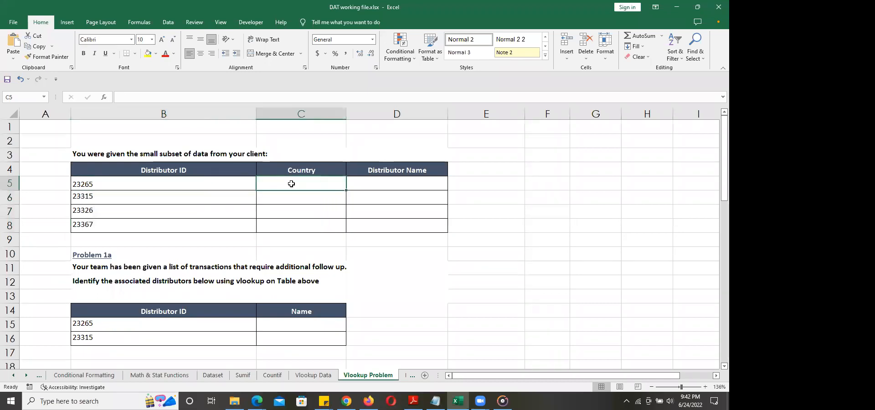
click(373, 184)
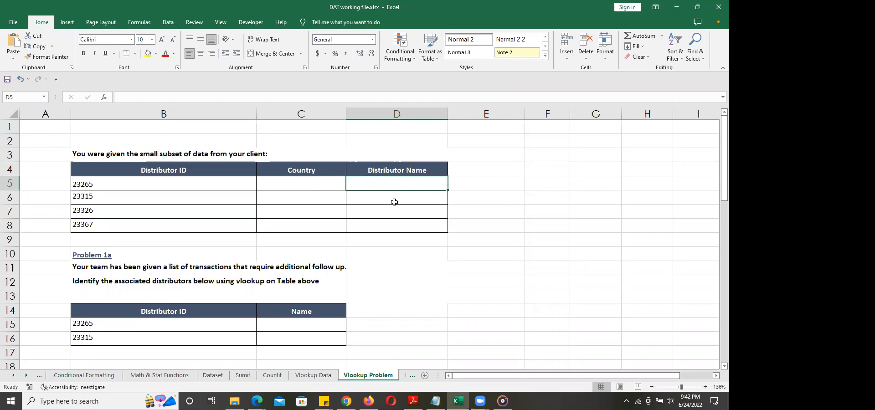
click(288, 183)
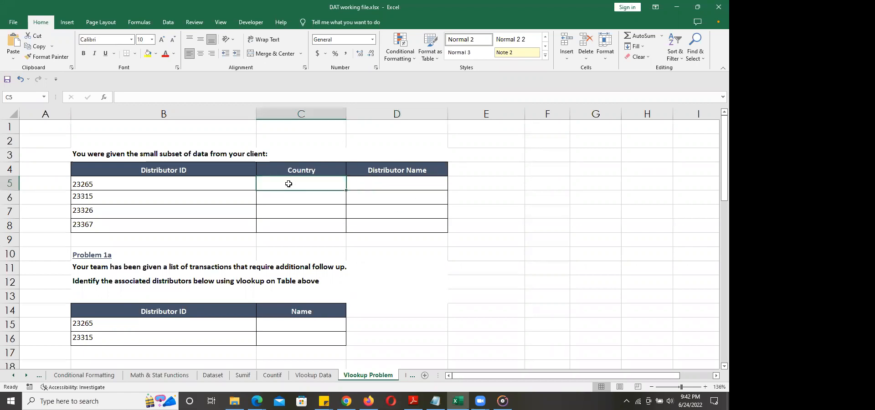
text(=vloo)
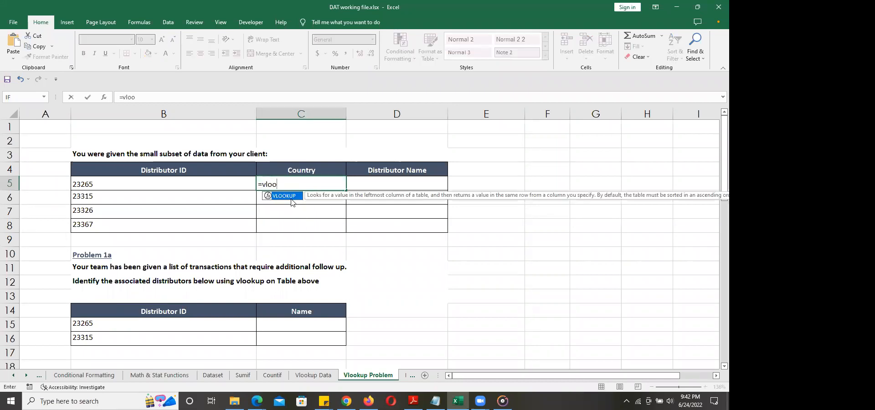
key(Tab)
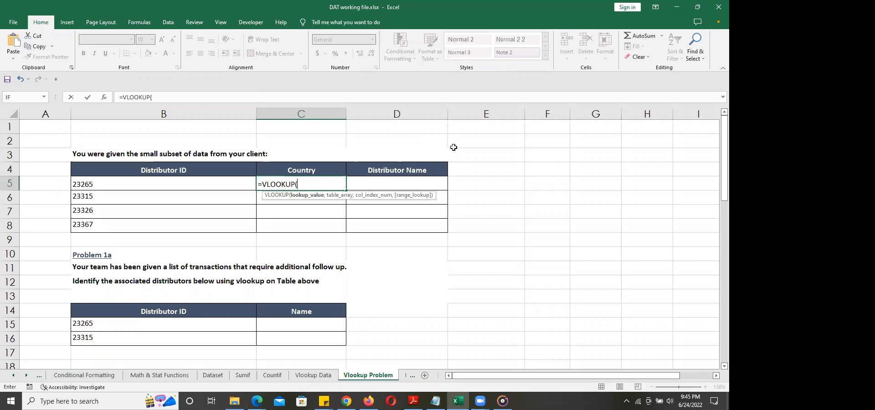
text(A5)
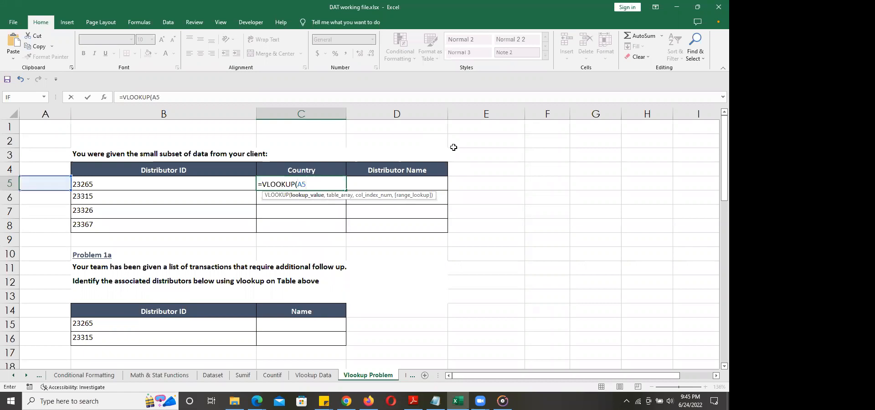
key(BackSpace)
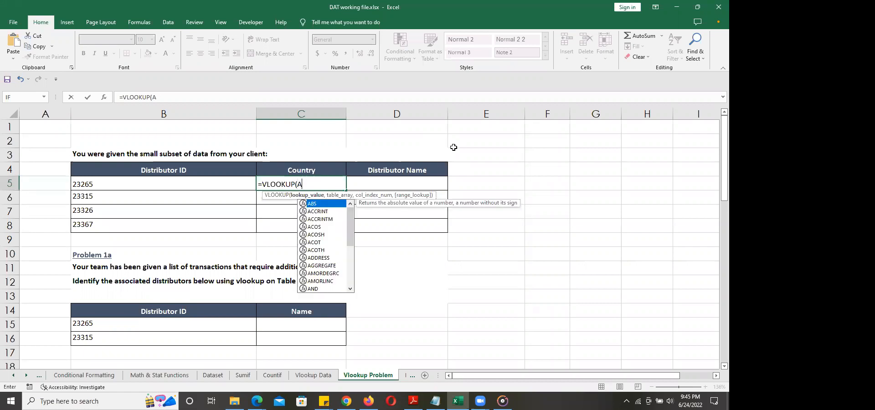
key(BackSpace)
text(B)
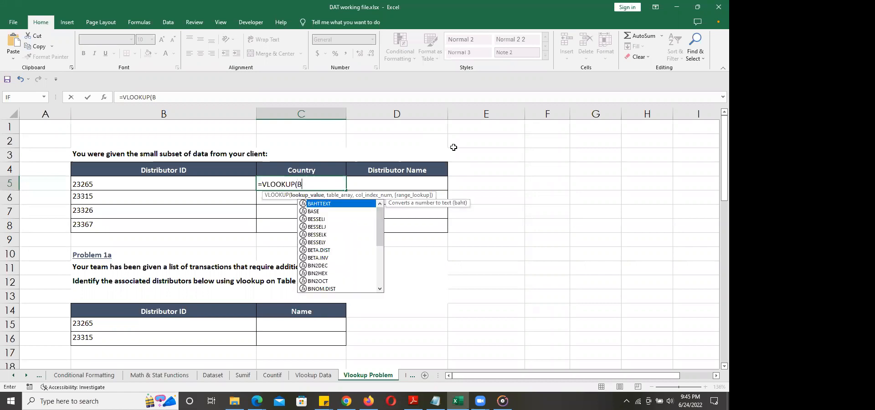
text(5,)
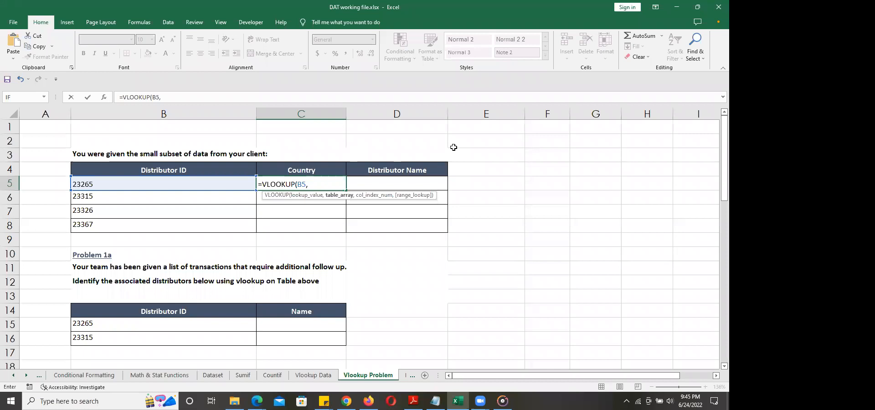
text(dat)
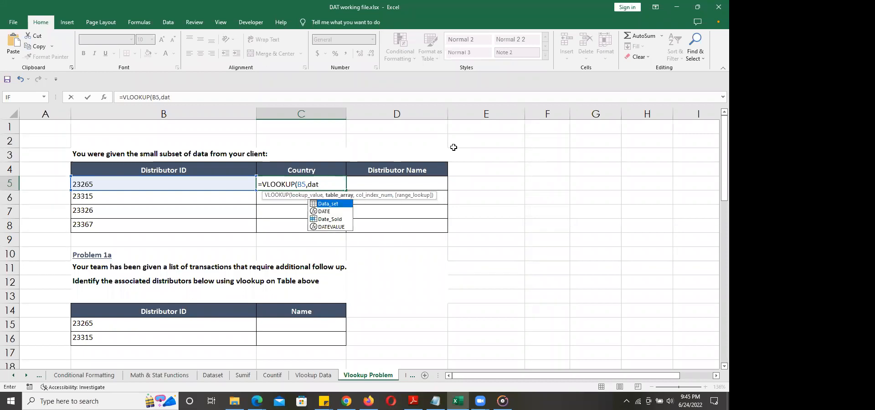
key(Tab)
text(,)
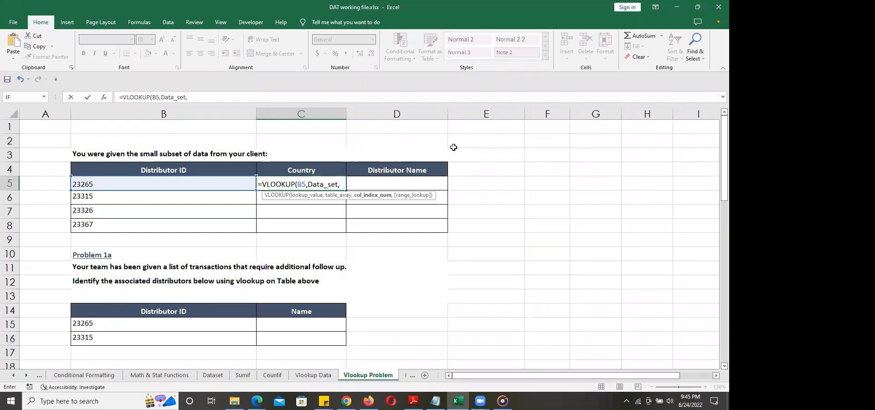
key(BackSpace)
key(BackSpace)
key(BackSpace)
key(BackSpace)
key(BackSpace)
key(BackSpace)
key(BackSpace)
key(BackSpace)
key(BackSpace)
key(BackSpace)
key(BackSpace)
key(BackSpace)
key(BackSpace)
key(BackSpace)
key(BackSpace)
key(BackSpace)
key(BackSpace)
key(BackSpace)
key(BackSpace)
key(BackSpace)
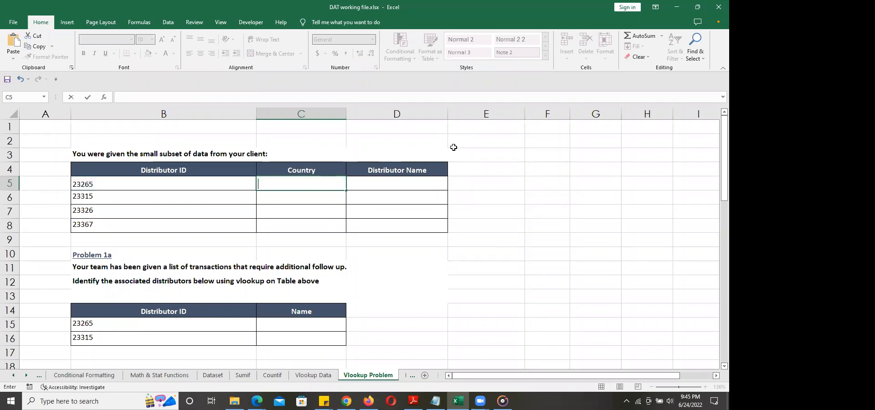
key(Escape)
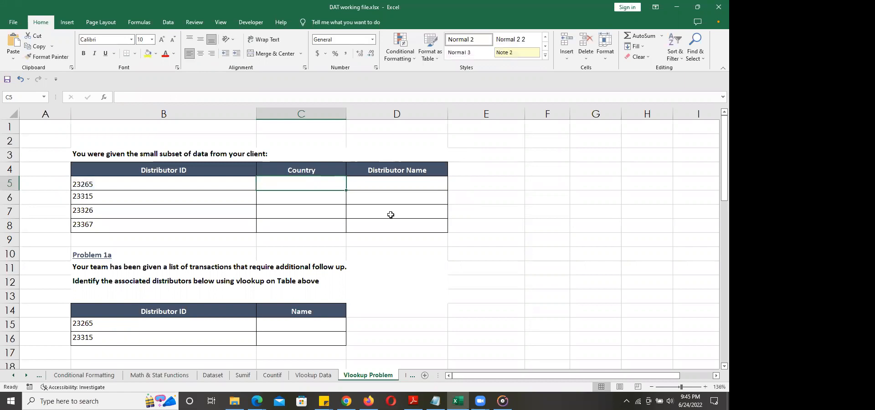
Check the column order of Distributor ID, Distributor Name and Country in the Dataset worksheet's table
click(212, 375)
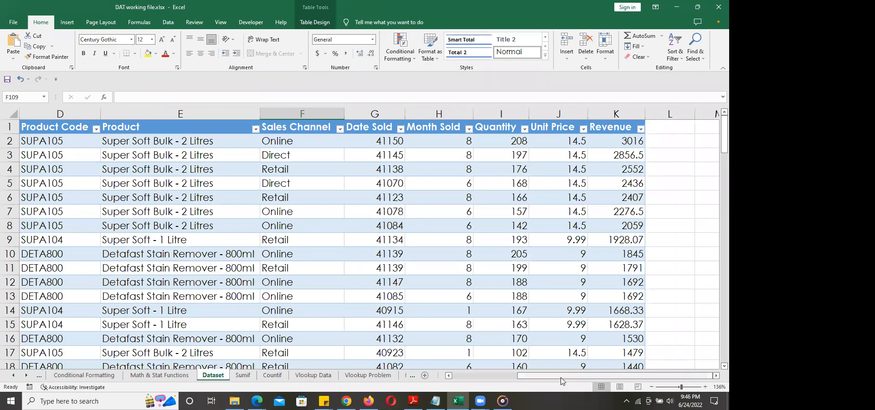
drag(560, 376, 458, 377)
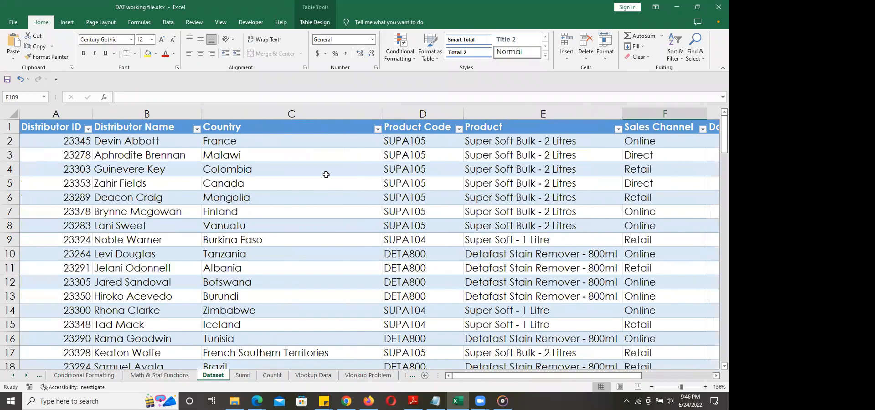
click(57, 109)
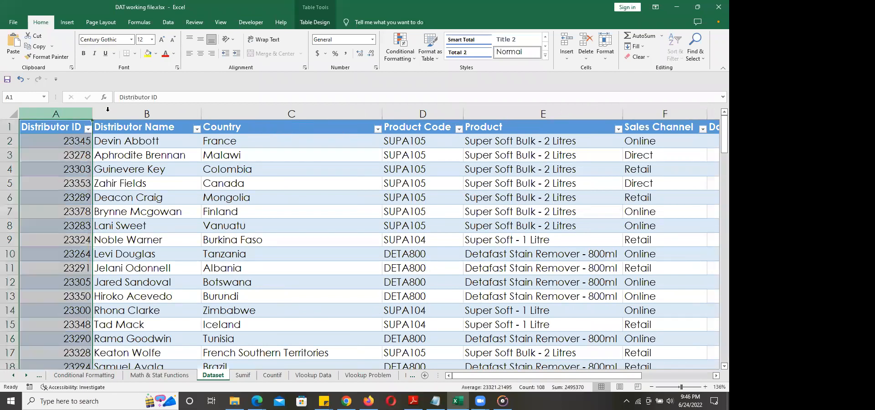
click(147, 113)
click(253, 108)
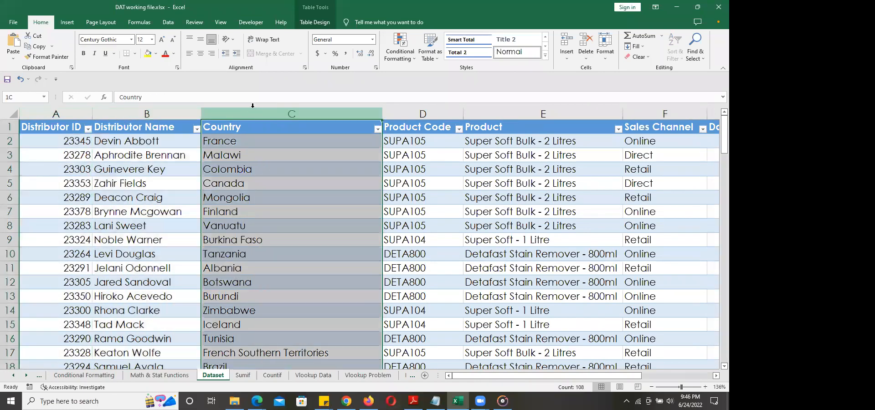
Check the Product Code and Product columns in the Dataset worksheet, and look at the Vlookup Data and Vlookup Problem worksheets
click(419, 109)
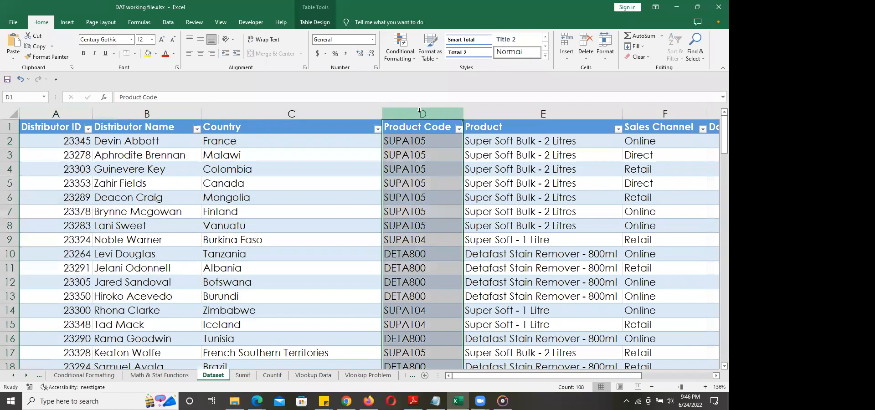
click(501, 111)
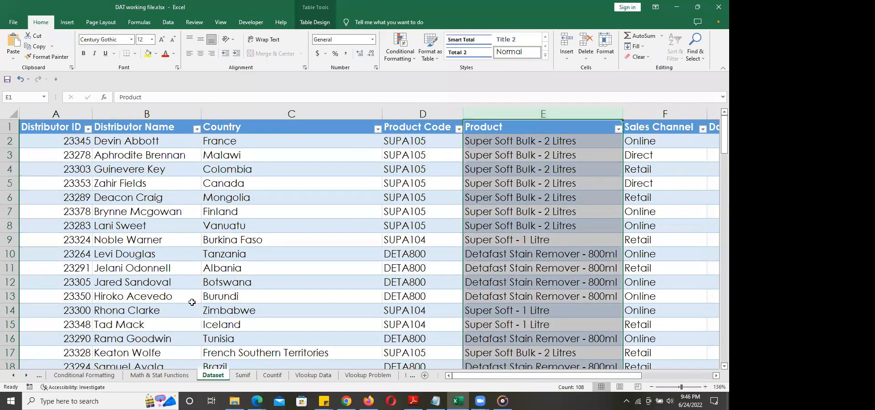
click(312, 375)
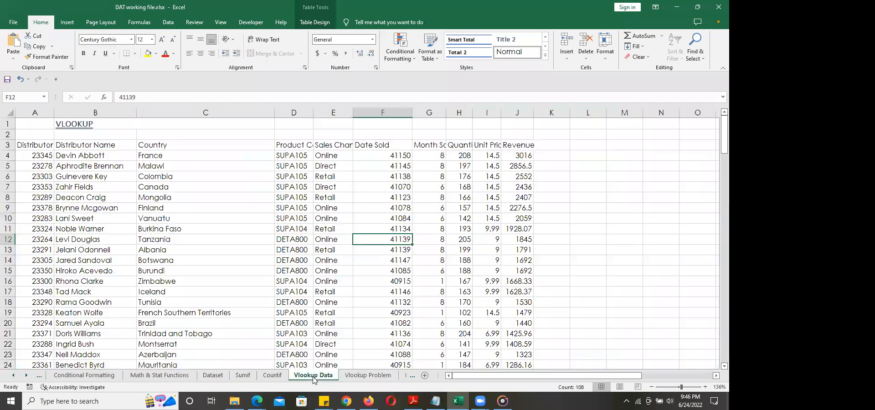
click(360, 376)
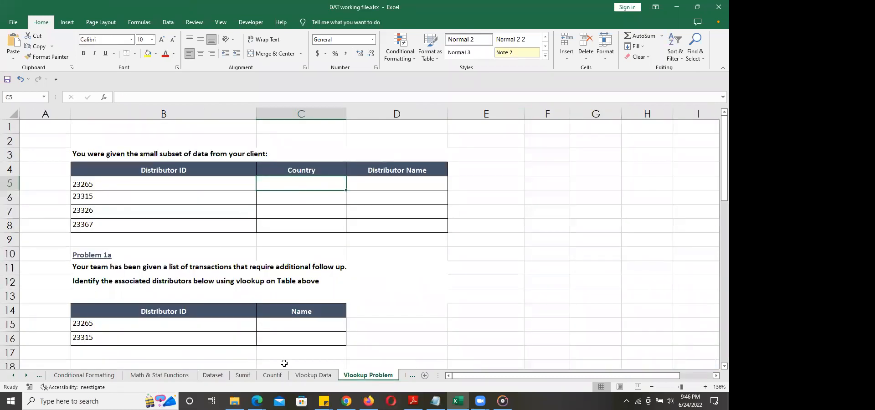
Return to the Dataset worksheet and count the columns from Distributor ID through Distributor Name to Country
click(212, 377)
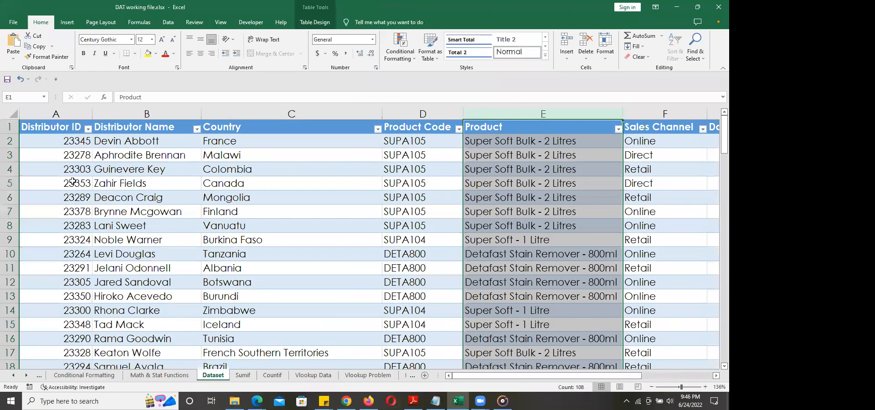
click(50, 121)
click(114, 120)
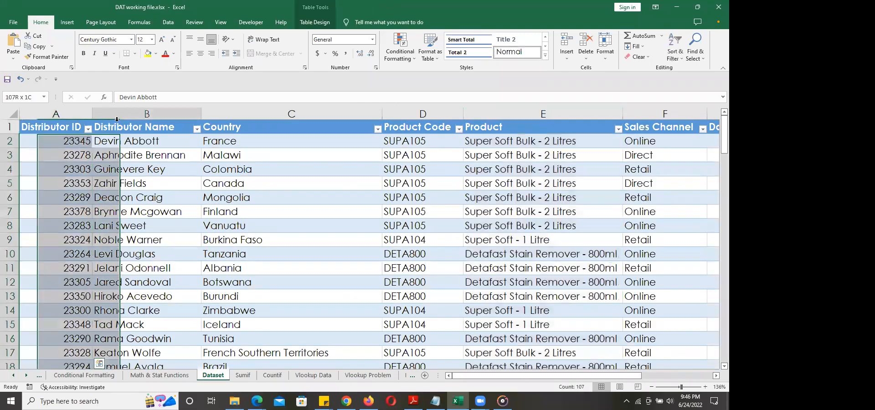
click(227, 120)
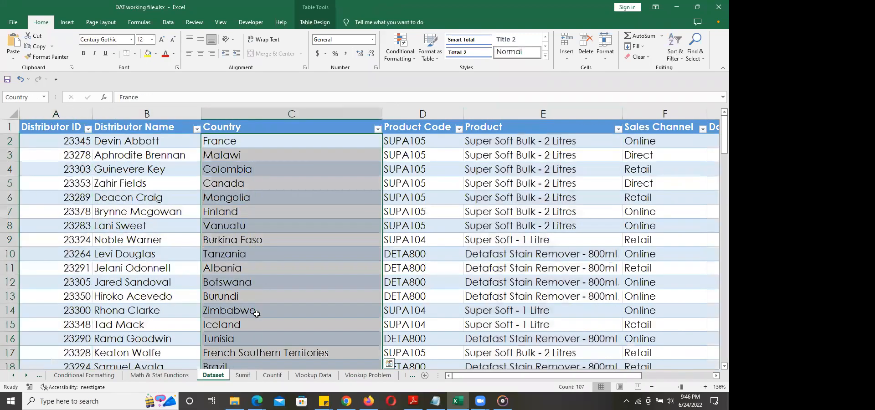
In C5 of the Vlookup Problem worksheet, enter =VLOOKUP(B5,Data_set,3,0) to look up the country
click(312, 376)
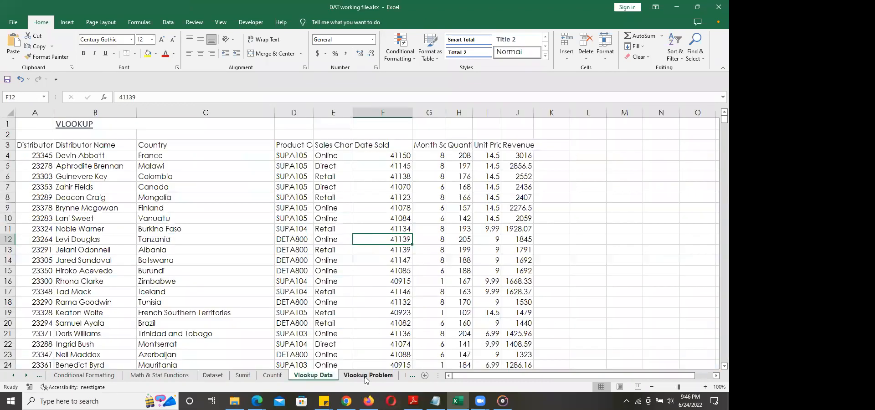
click(367, 376)
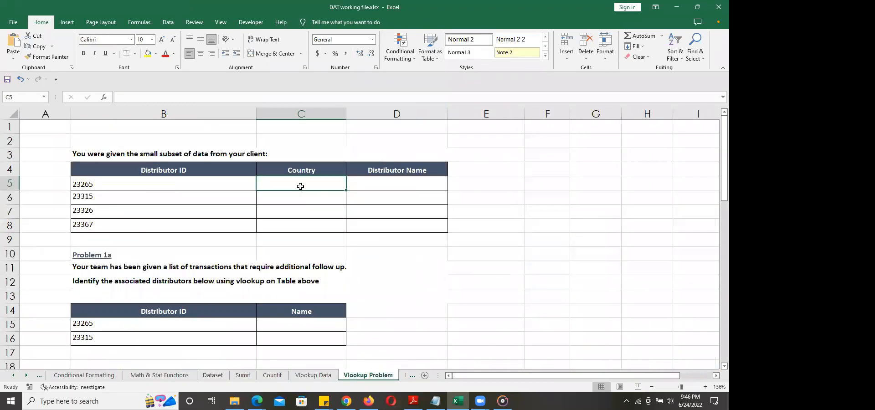
text(=vlo)
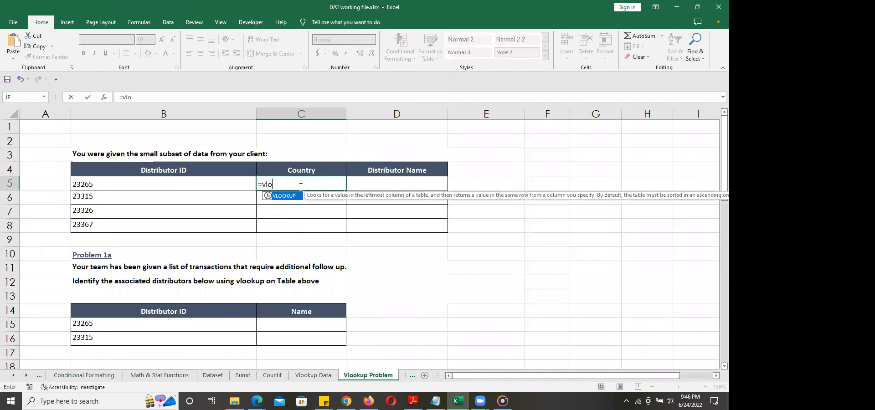
key(Tab)
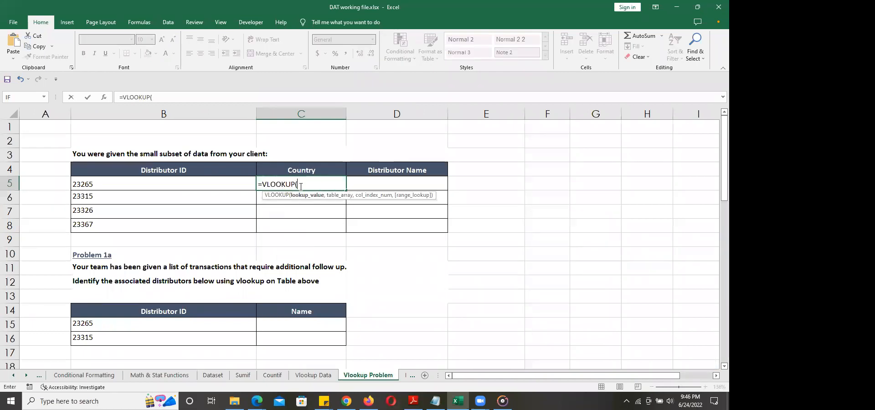
text(b)
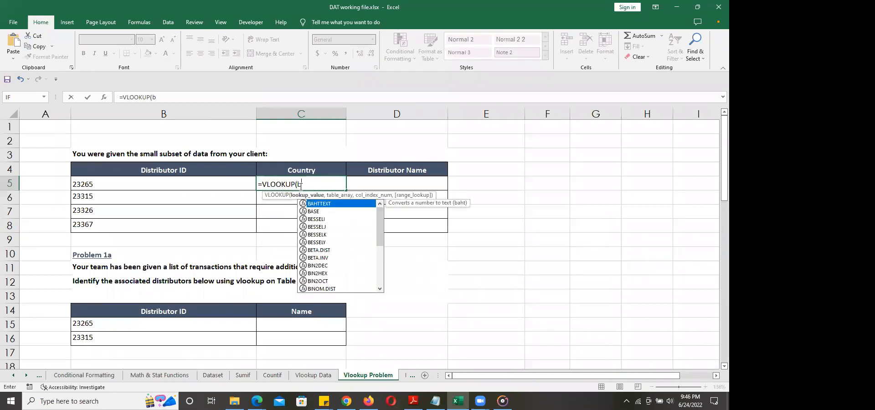
text(5,Data_set)
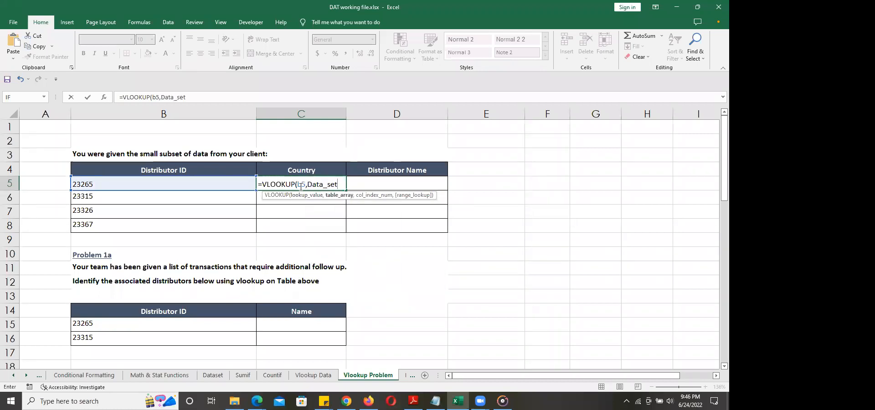
text(,)
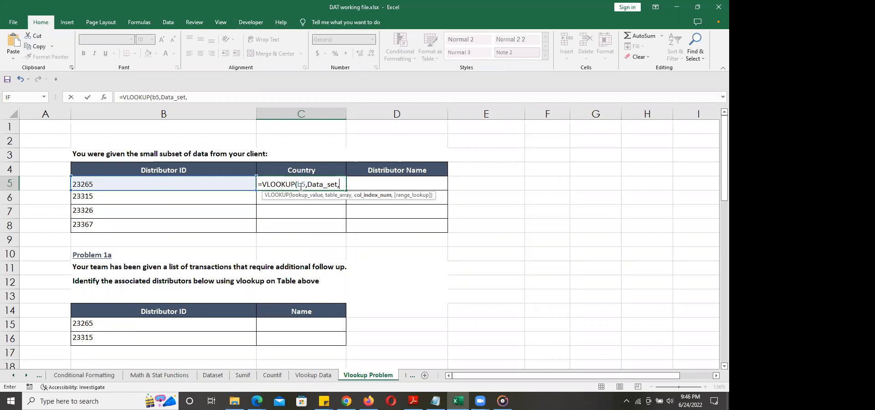
text(3,)
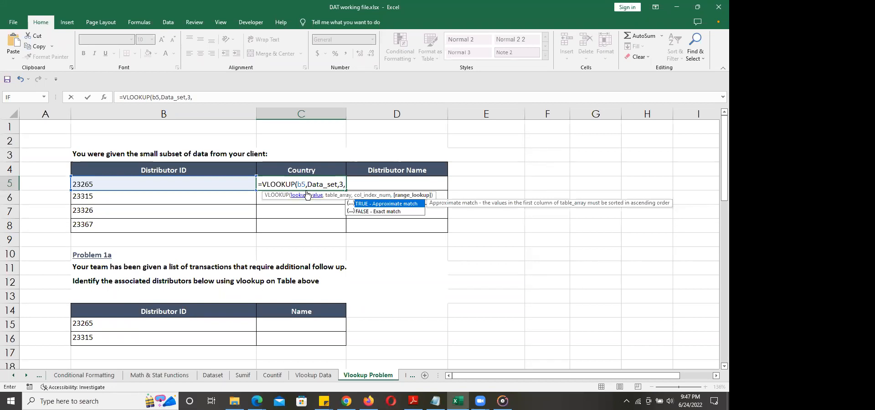
text(0))
key(Return)
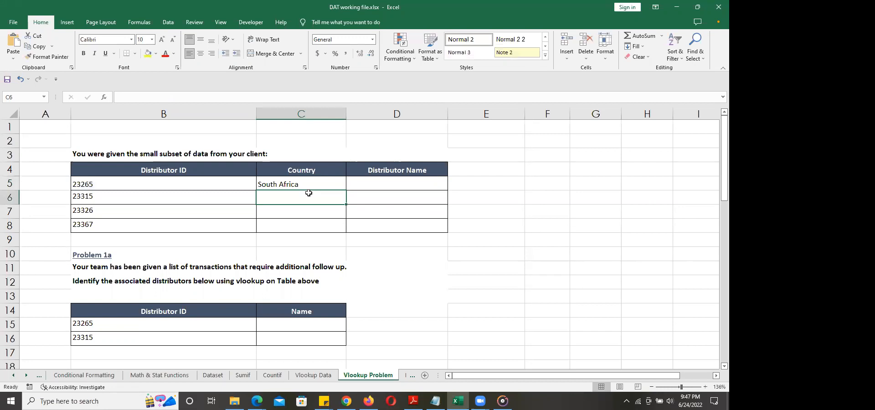
Review C5's lookup formula and the Distributor ID in B5, and search the Dataset worksheet for that ID
click(315, 184)
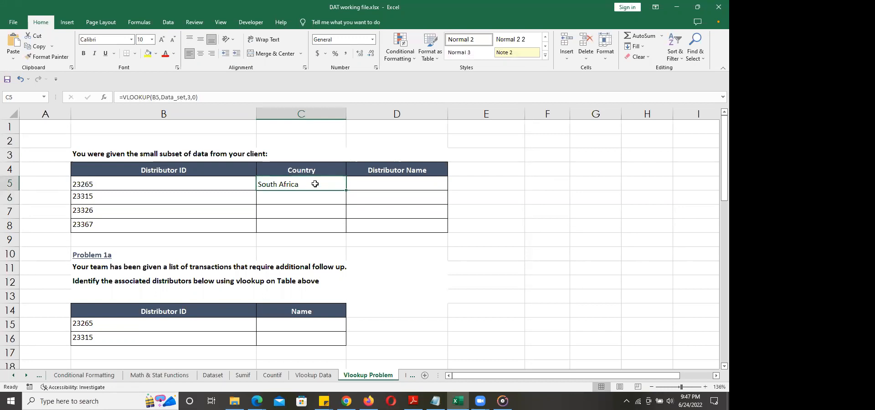
click(176, 180)
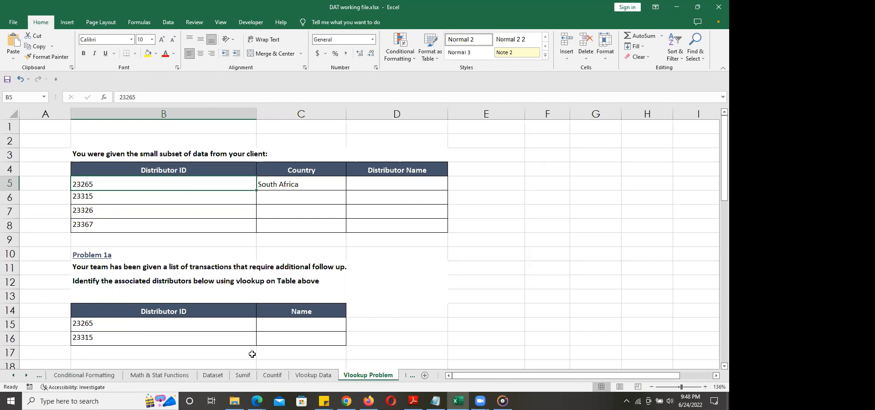
click(211, 377)
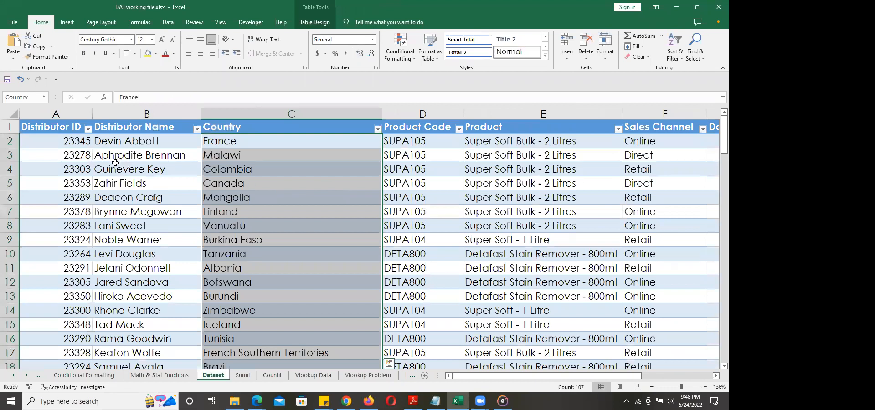
click(68, 164)
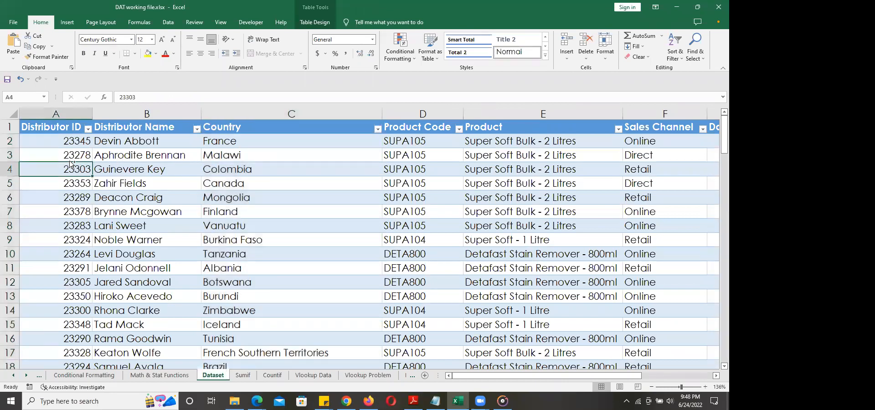
key(ctrl+f)
text(23265)
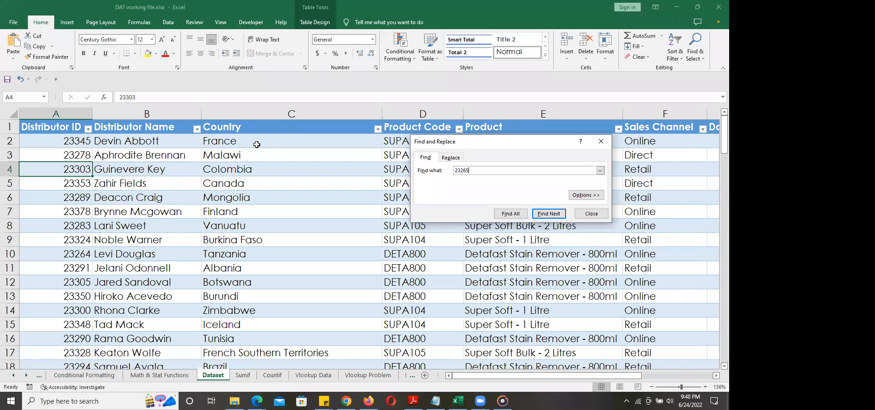
key(Return)
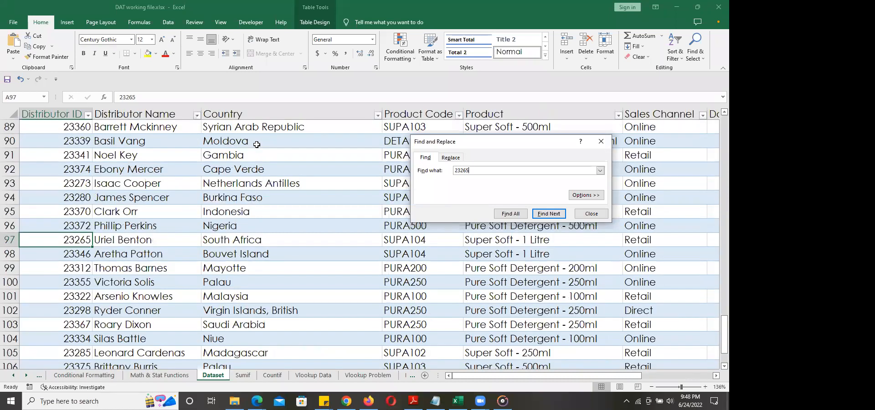
click(601, 141)
Check the Distributor Name and Country cells in the found distributor's row of the Dataset table
key(Right)
key(Right)
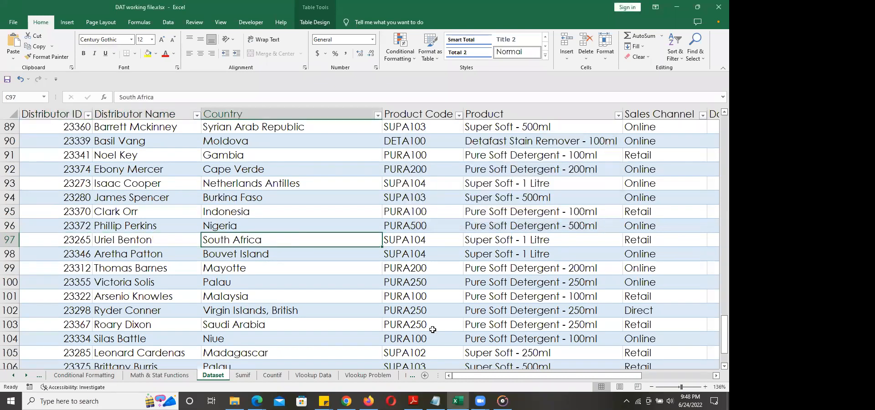
key(Left)
key(Left)
key(Right)
key(Right)
key(Left)
In D5 of the Vlookup Problem worksheet, enter =VLOOKUP(B5,Data_set,2,0) to look up the distributor name
key(ctrl+Page_Down)
key(ctrl+Page_Down)
key(ctrl+Page_Down)
key(ctrl+Page_Down)
key(ctrl+Page_Up)
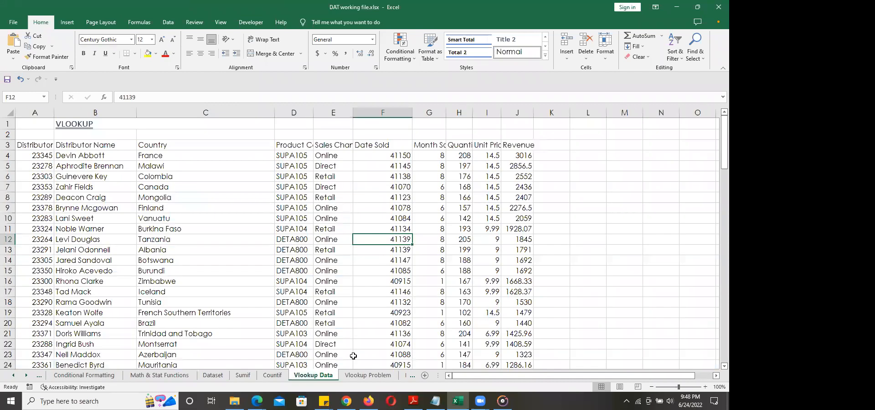
click(368, 376)
click(413, 184)
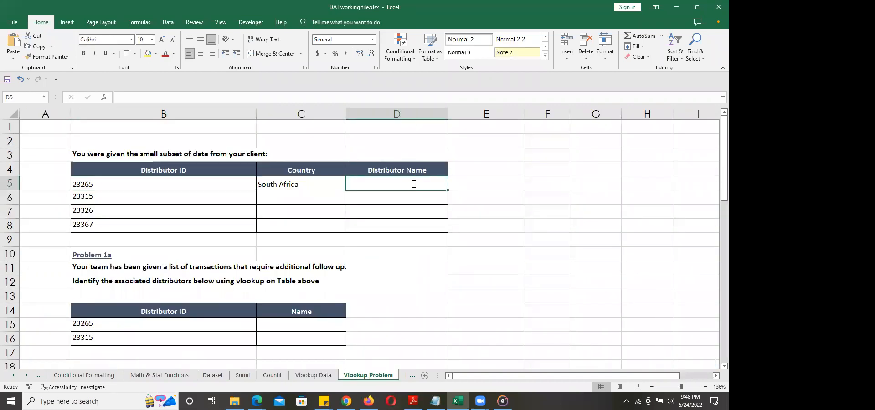
text(=v)
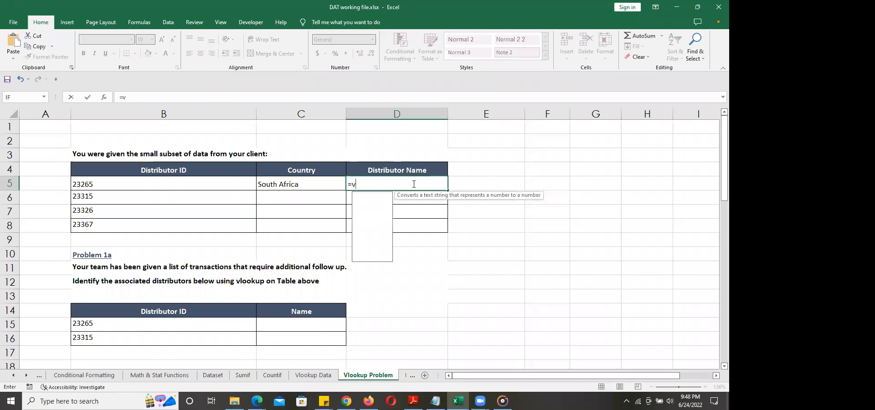
text(lo)
key(Tab)
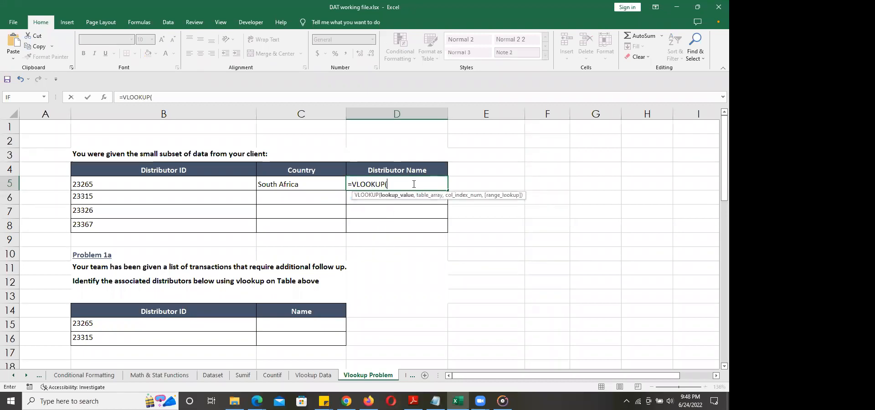
text(B5)
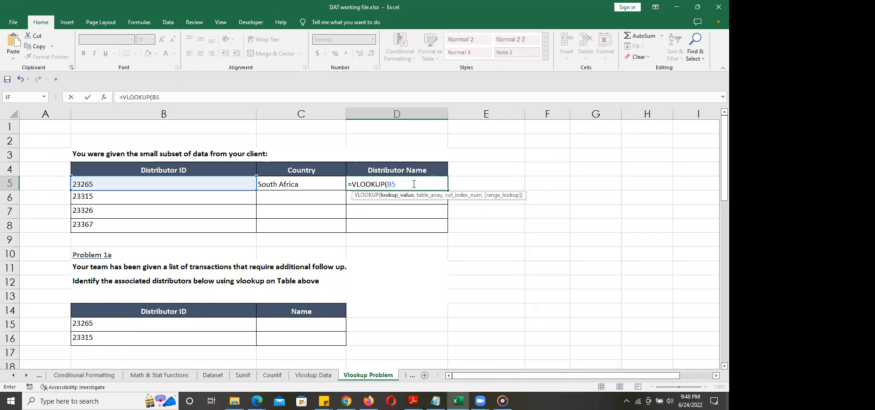
text(,dat)
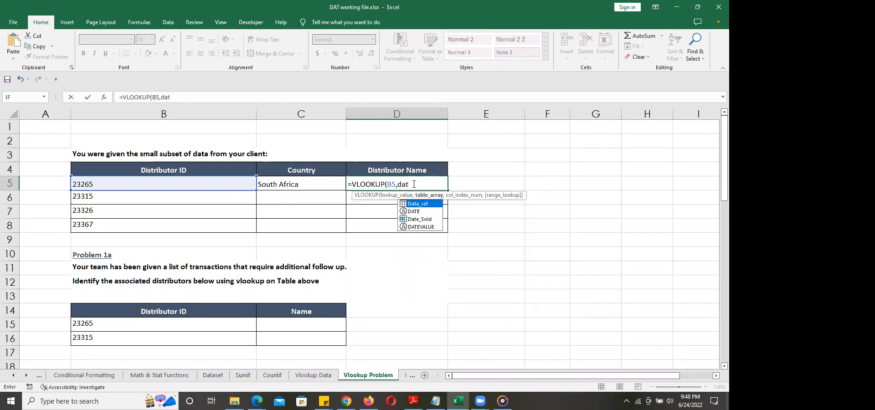
key(Tab)
text(,)
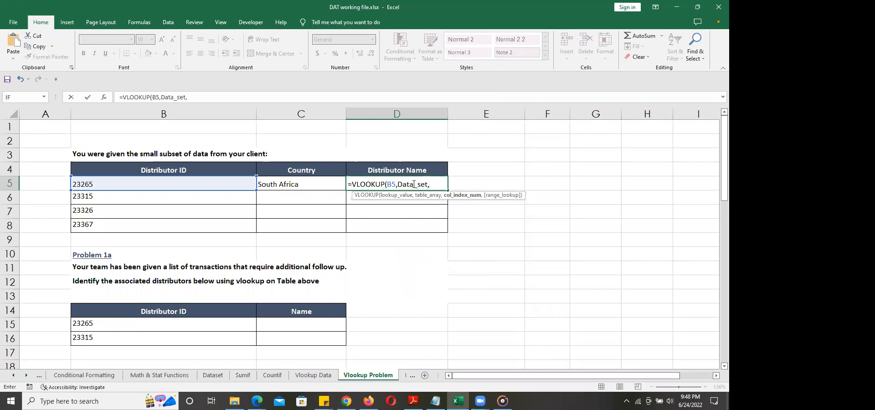
text(2,)
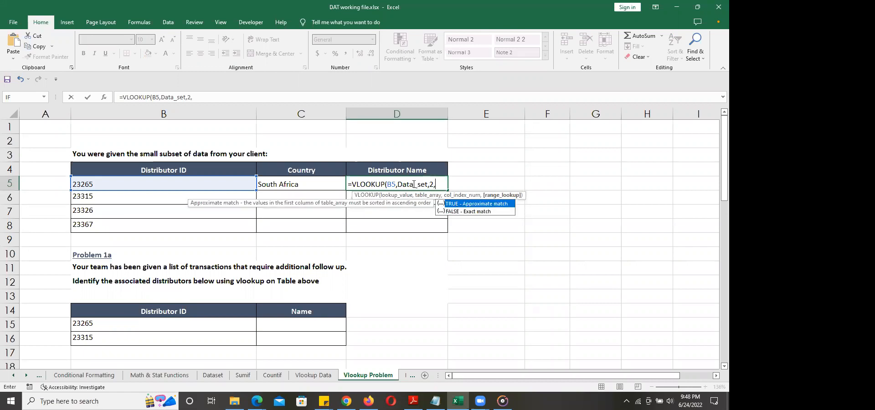
text(0))
key(Return)
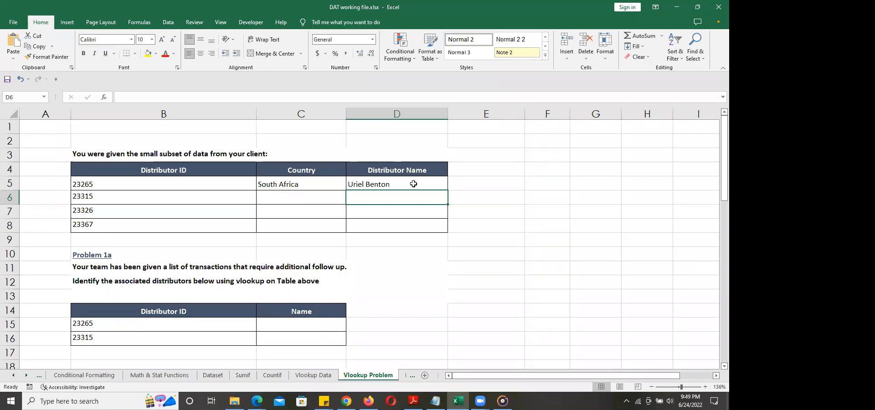
Review the lookup formulas in C5 and D5, and select both cells together
click(309, 184)
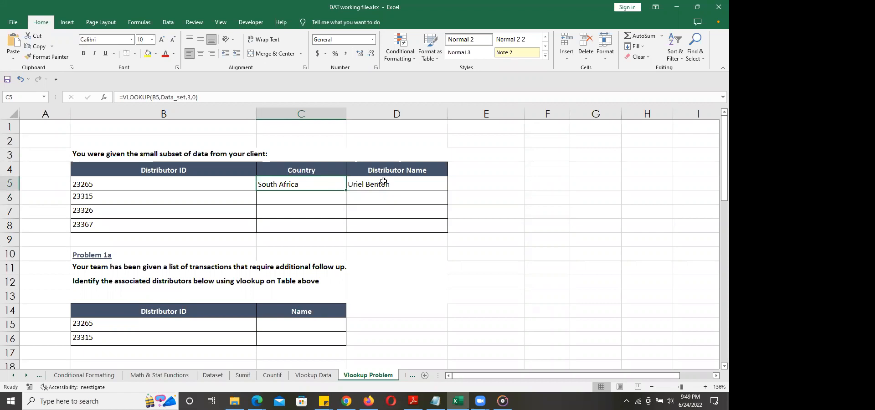
click(417, 184)
drag(280, 183, 381, 184)
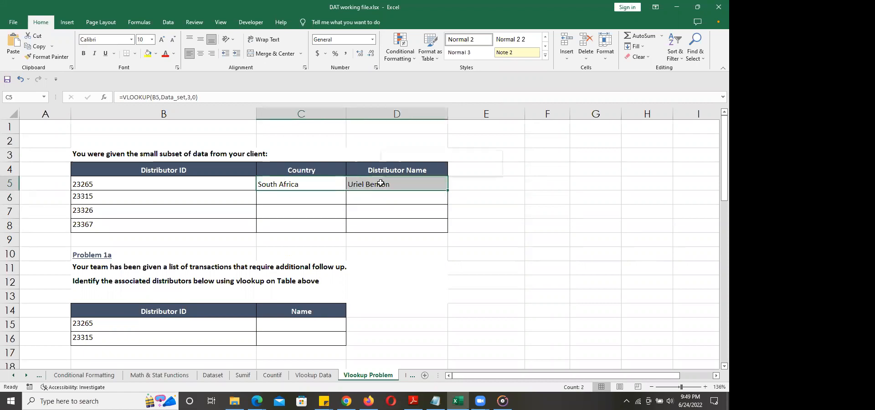
right_click(381, 183)
click(423, 270)
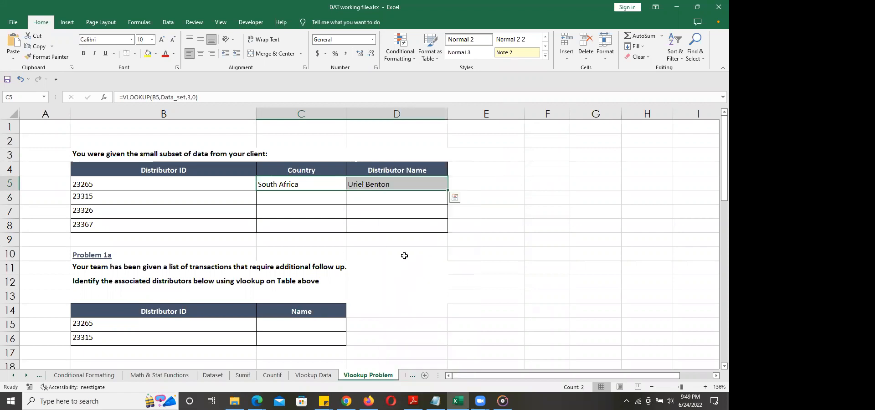
In C5, enter =VLOOKUP(B5,Data_set,3,0) to look up the distributor's country with an exact match
click(294, 183)
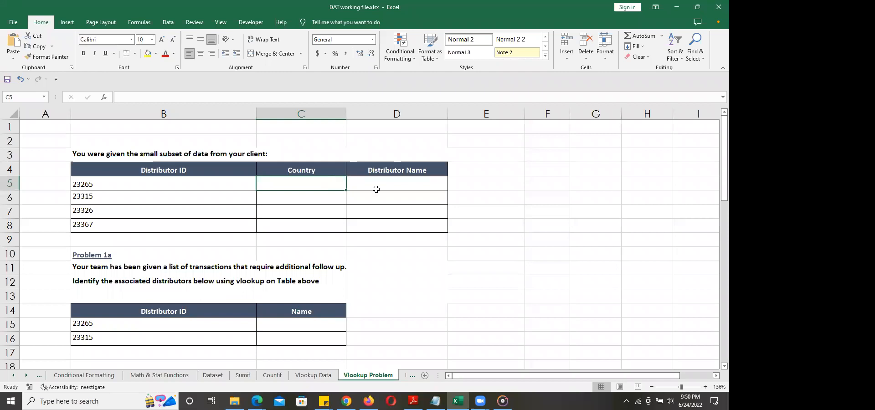
text(=vlo)
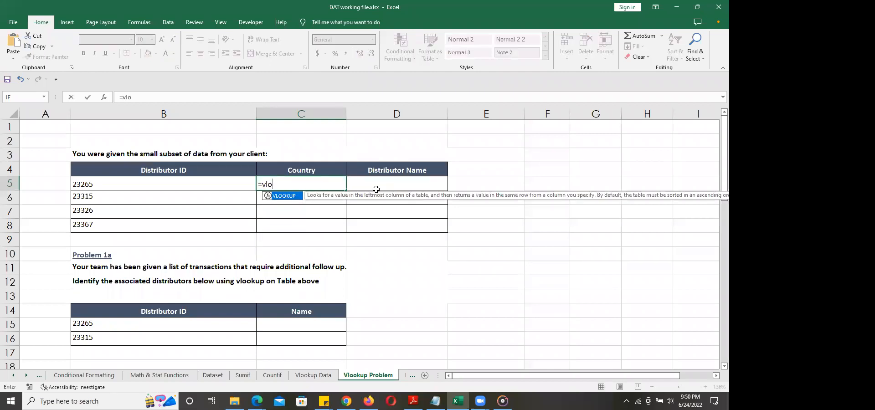
key(Tab)
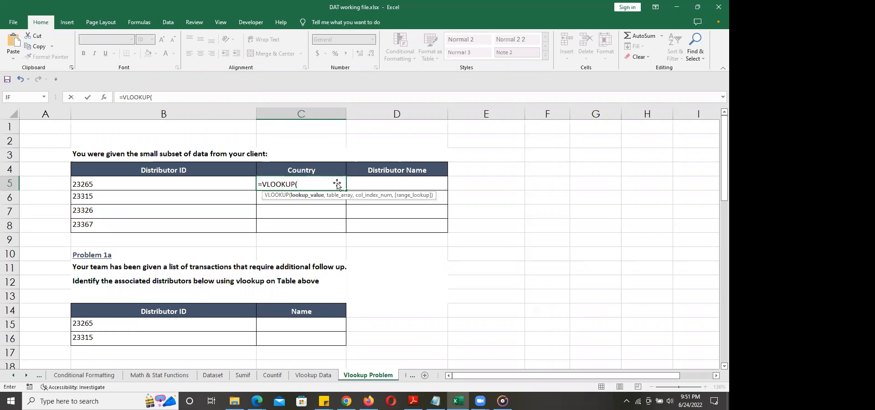
text(B5)
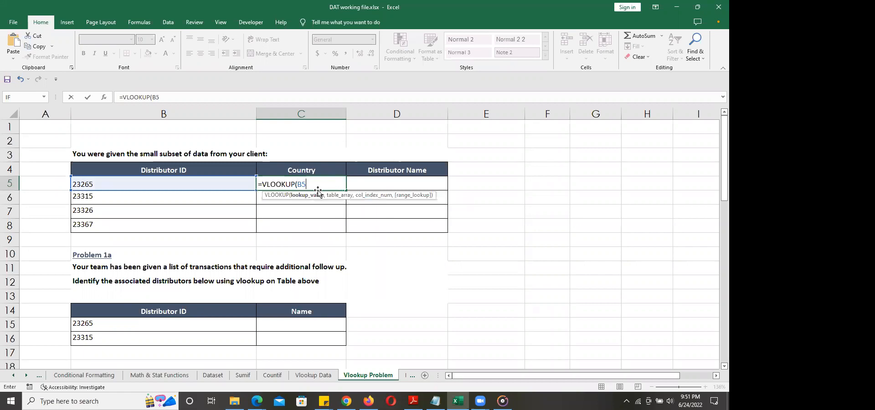
text(,)
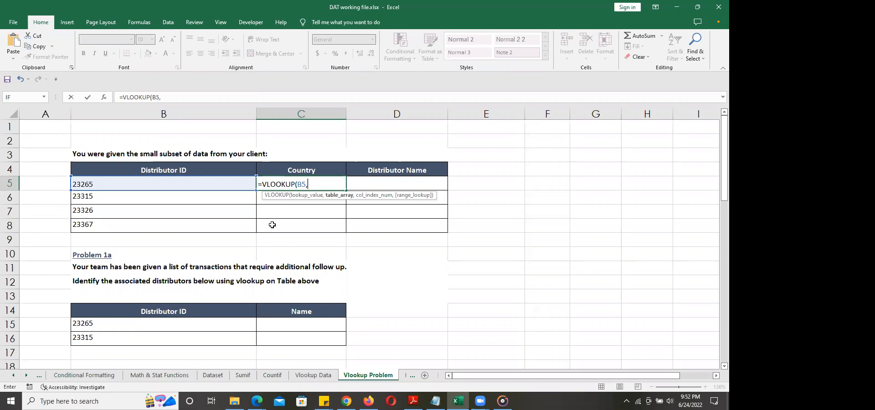
text(data)
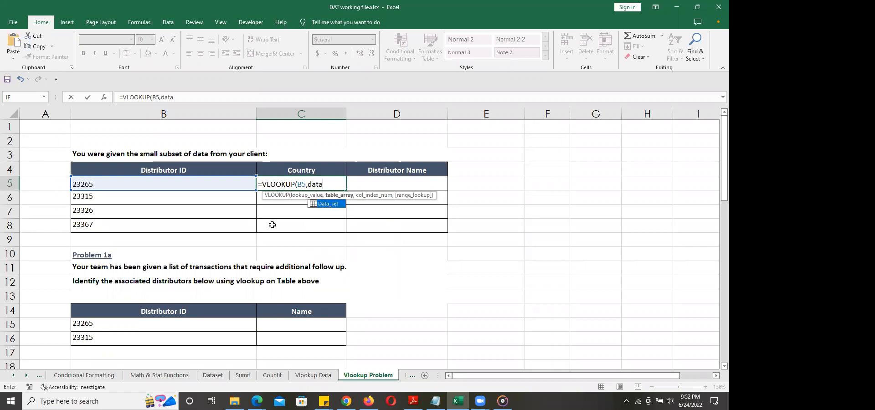
key(Tab)
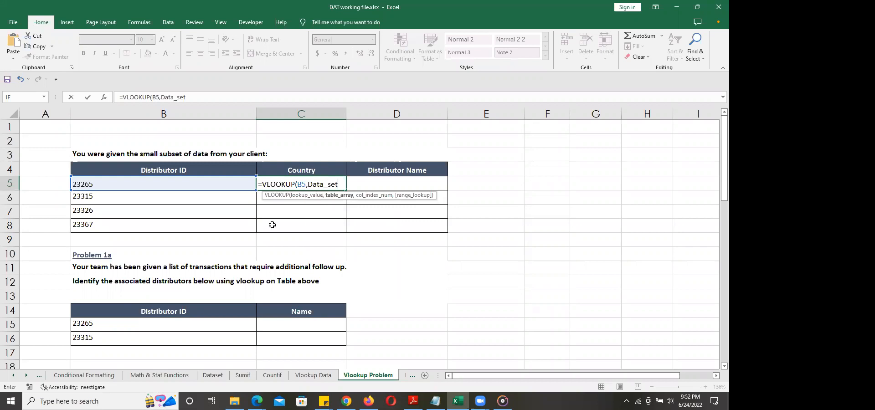
text(,)
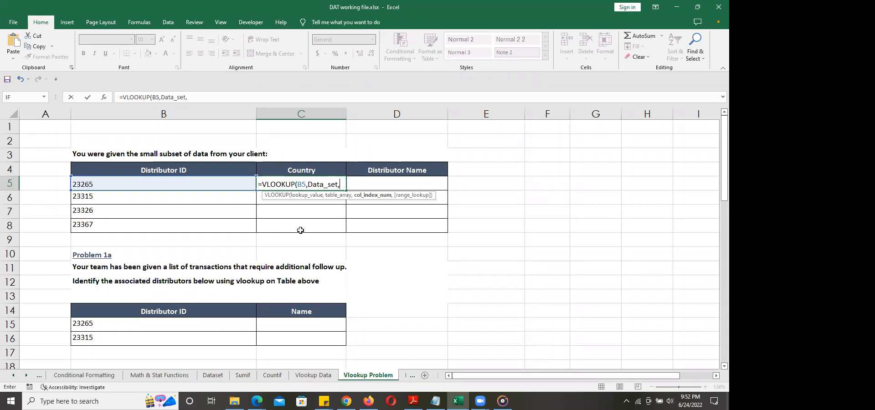
text(3,)
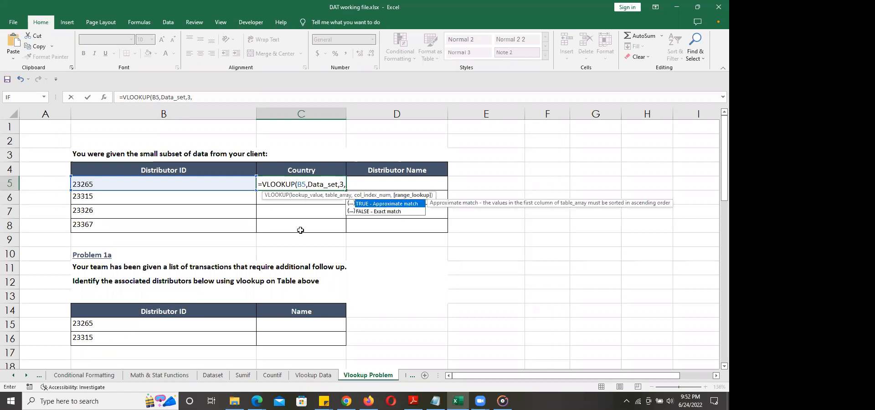
text(0))
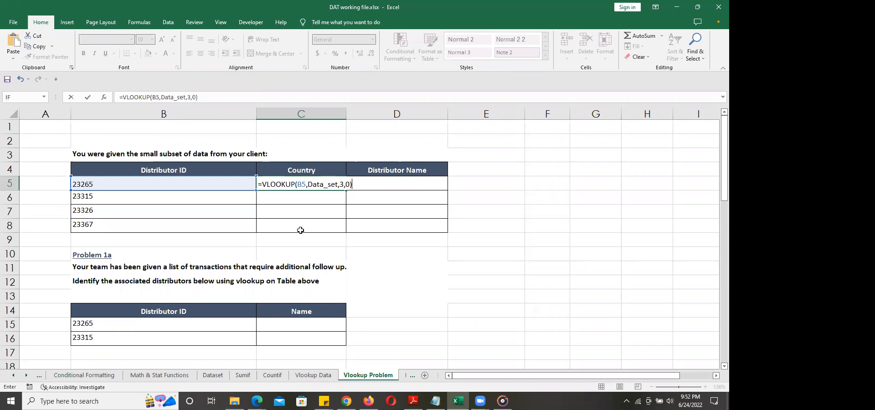
key(Return)
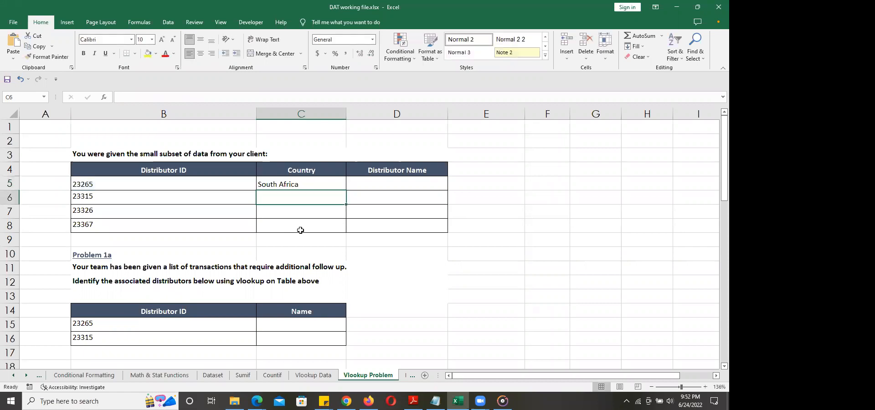
Change the range_lookup argument of C5's VLOOKUP formula to 1 to try an approximate match
click(324, 186)
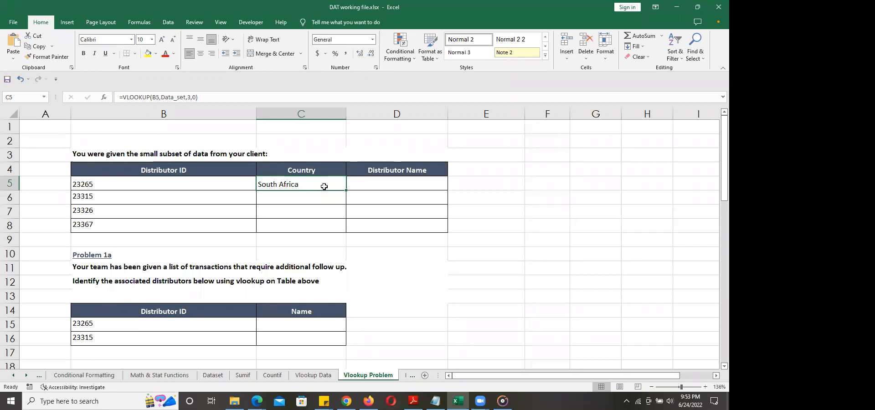
double_click(324, 187)
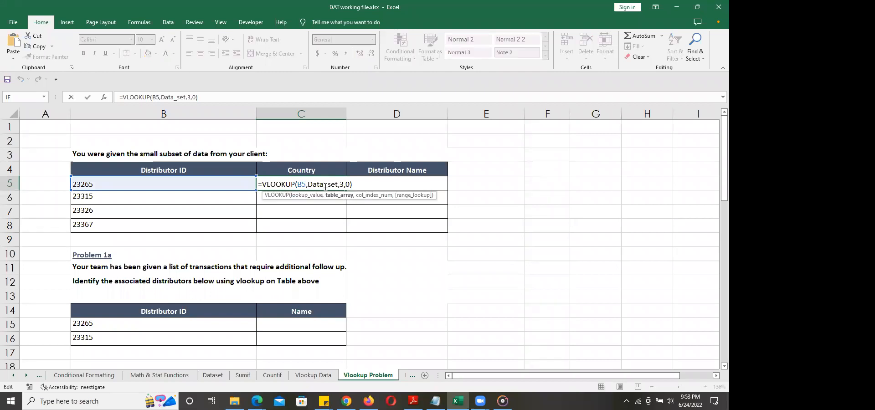
key(Right)
key(Right)
key(Right)
key(Right)
key(Right)
key(Right)
key(Right)
key(Delete)
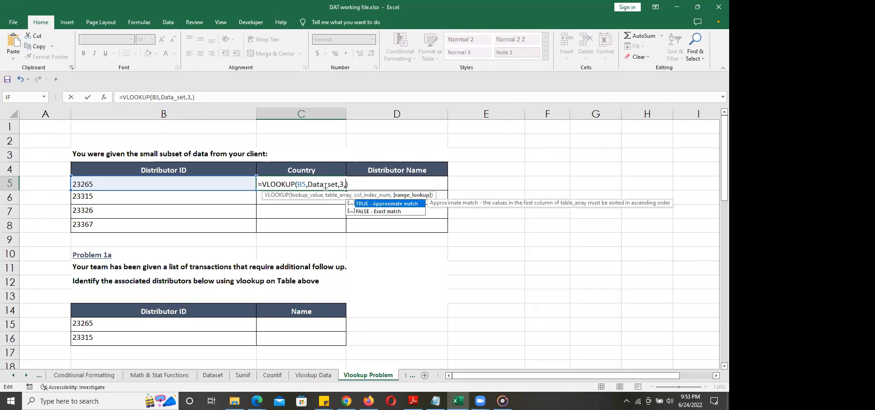
text(0)
key(BackSpace)
text(1)
key(Return)
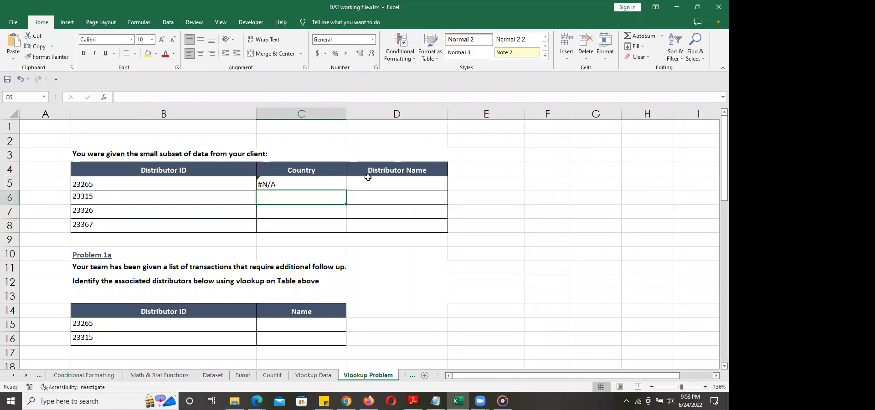
Set the range_lookup argument of C5's VLOOKUP formula back to 0 for an exact match
double_click(328, 184)
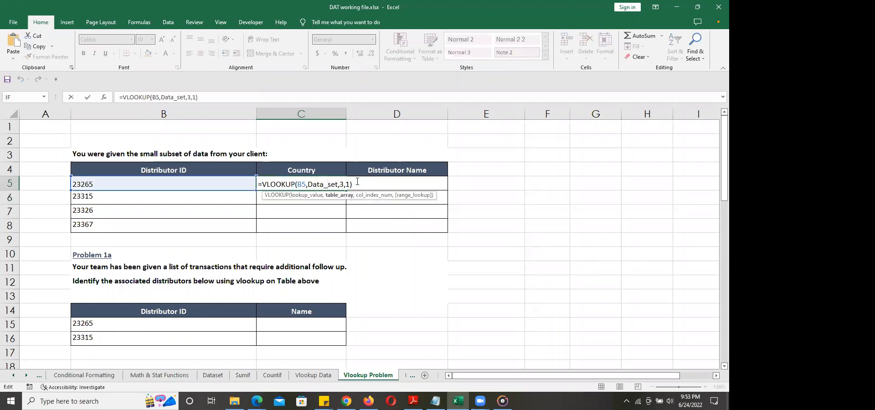
click(350, 184)
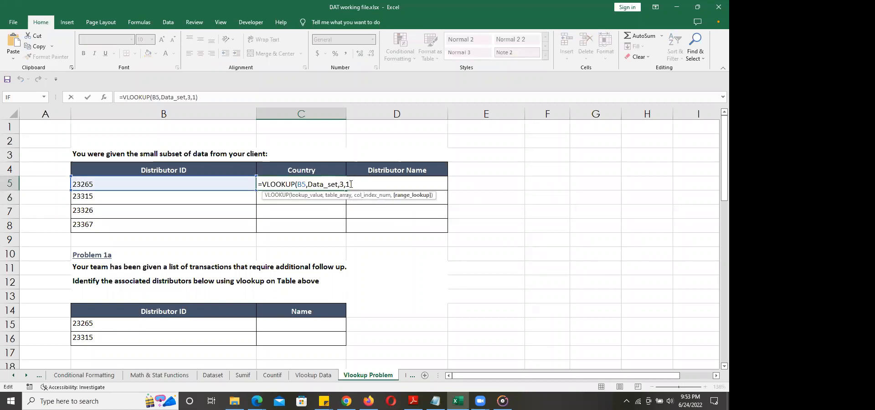
key(BackSpace)
text(0)
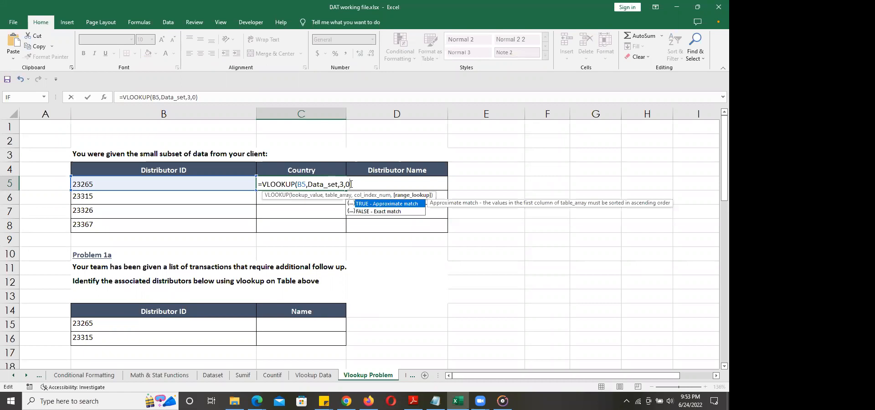
key(Return)
In D5, enter =VLOOKUP(B5,Data_set,2,0) to look up the distributor name
click(361, 183)
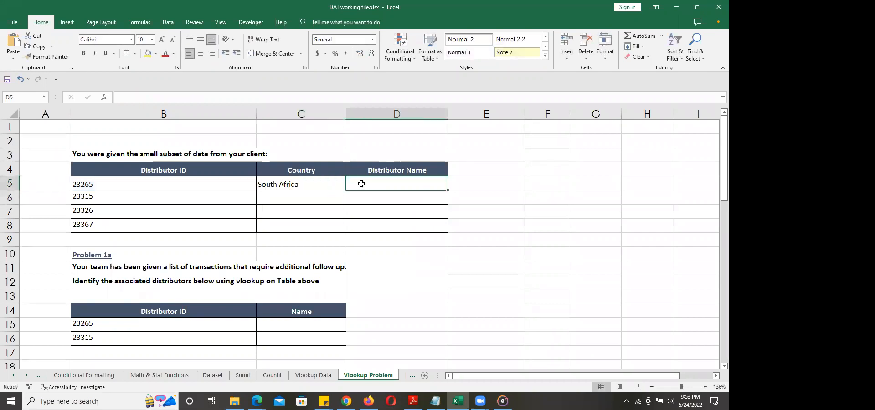
text(=vlo)
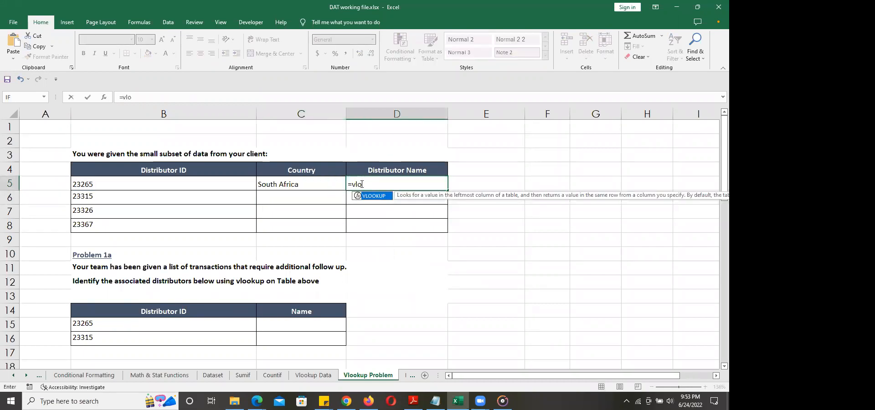
key(Tab)
text(B5,dat)
key(Tab)
text(,)
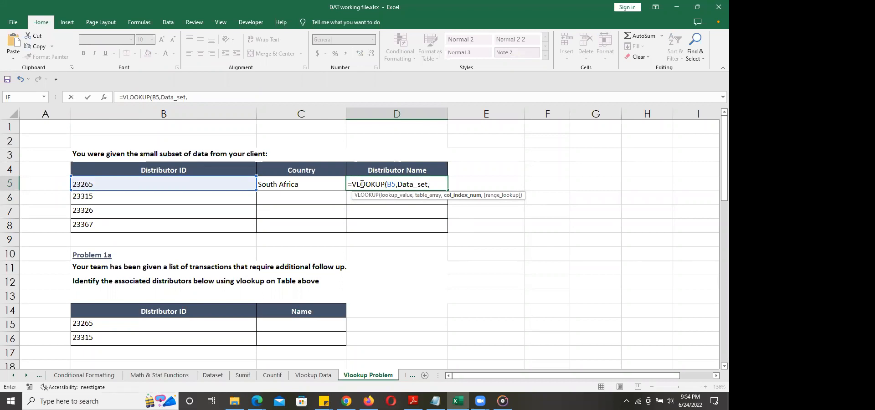
text(2,0))
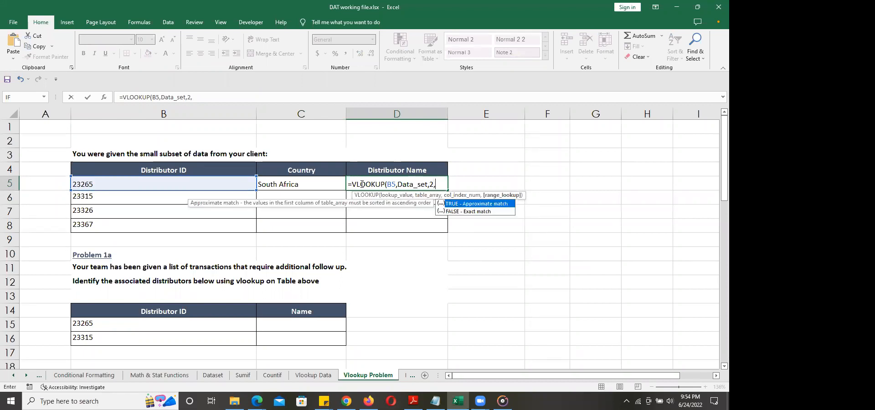
key(Return)
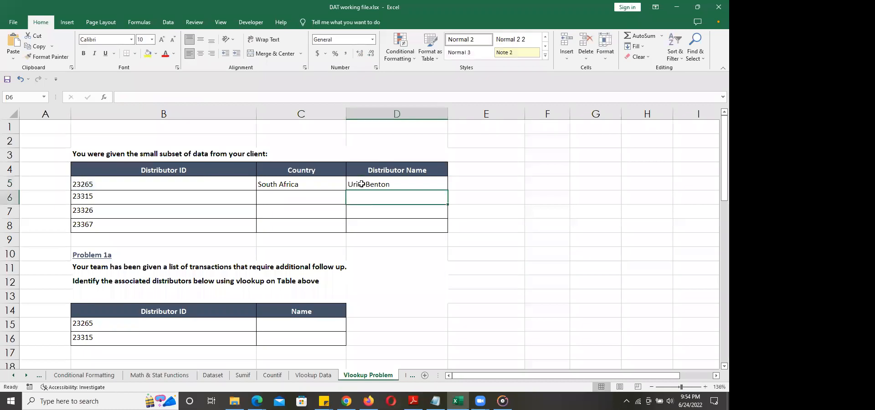
Fill the Country and Distributor Name lookup formulas from C5 and D5 down to row 8
click(341, 183)
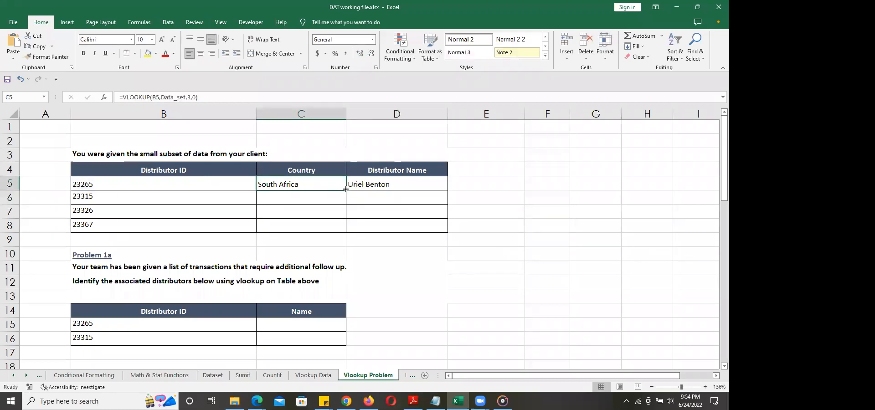
double_click(345, 190)
click(397, 185)
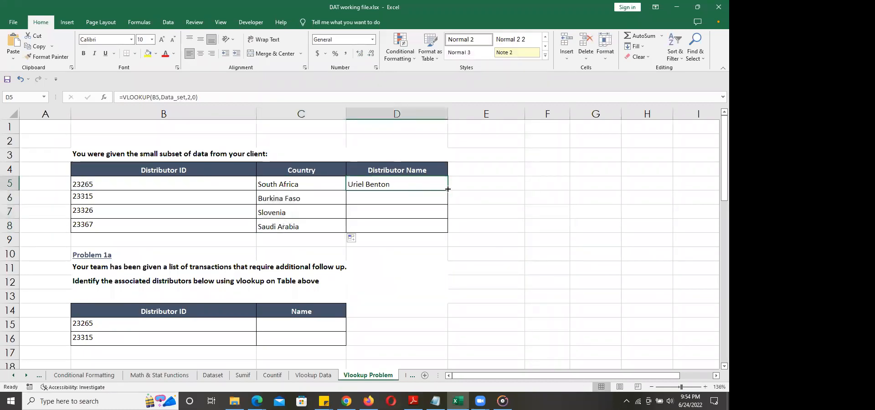
double_click(446, 189)
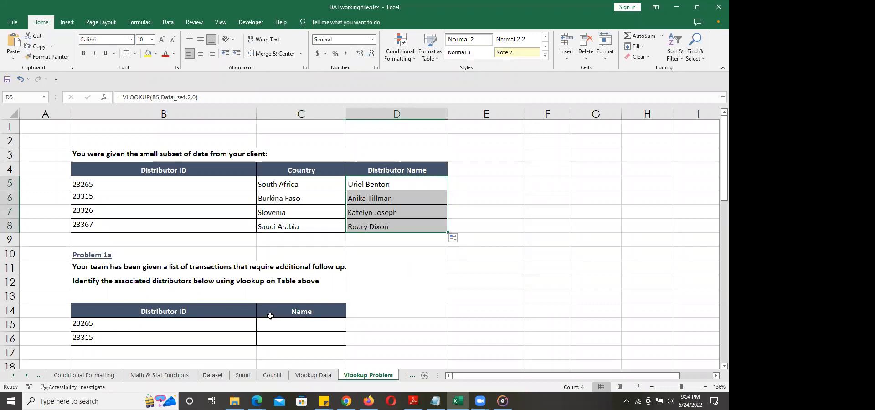
click(499, 234)
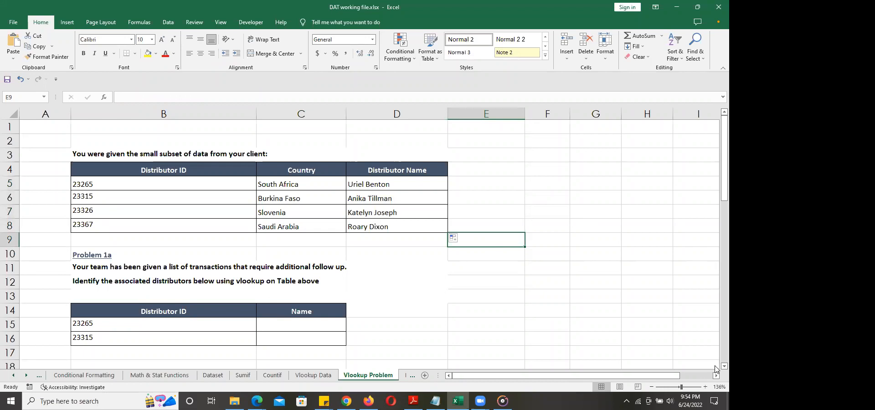
Review the instructions and blank answer tables of Problems 1a, 1b and 1c on the Vlookup Problem worksheet
scroll(715, 369, down, 3)
scroll(716, 369, down, 2)
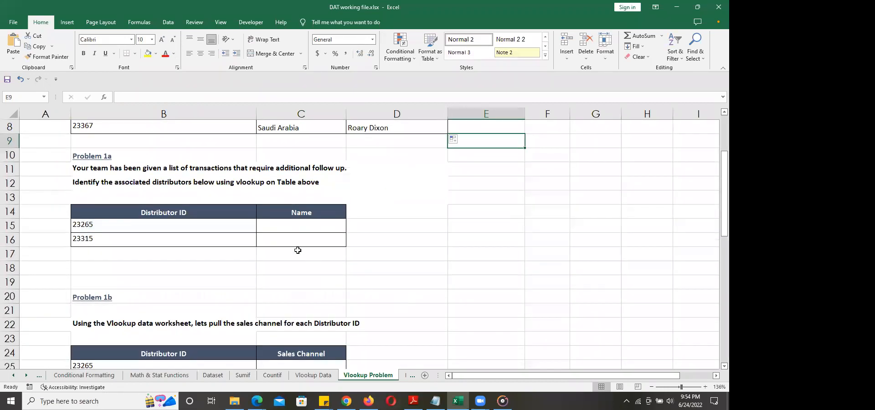
drag(279, 225, 312, 239)
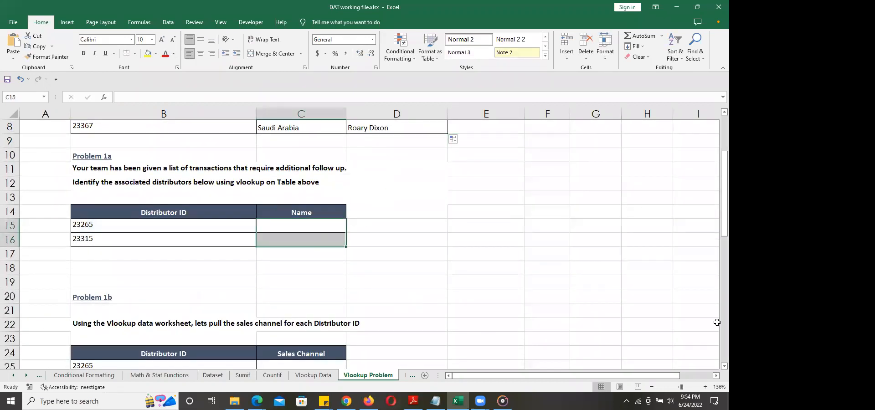
scroll(716, 364, down, 3)
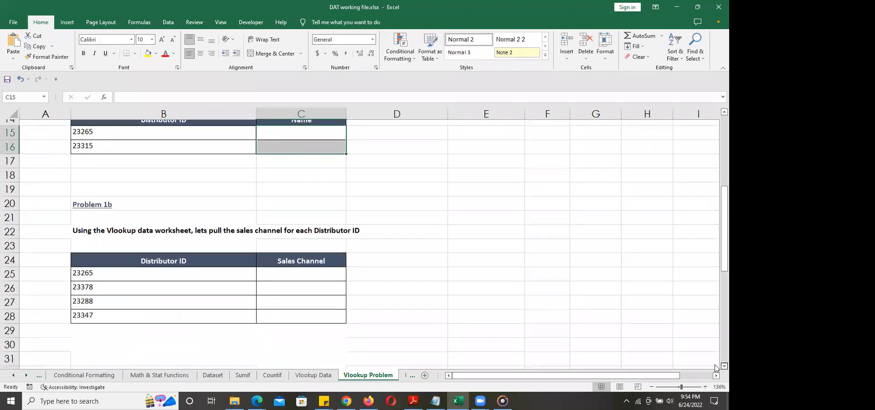
scroll(716, 369, down, 4)
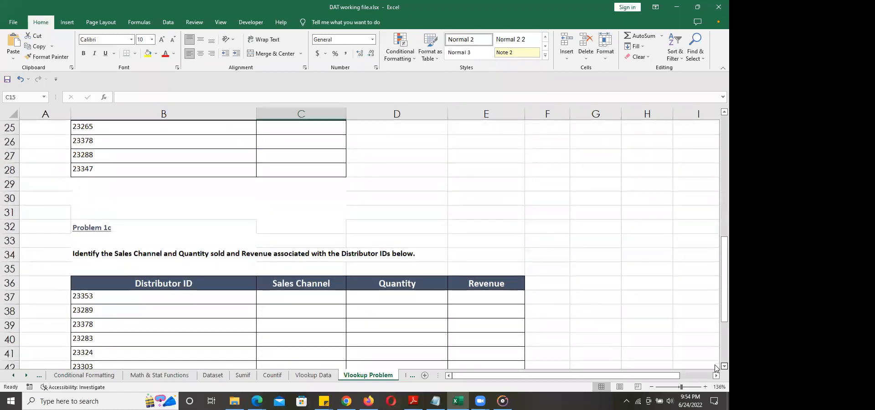
scroll(715, 366, down, 1)
drag(723, 291, 715, 206)
drag(294, 254, 305, 297)
drag(724, 252, 724, 231)
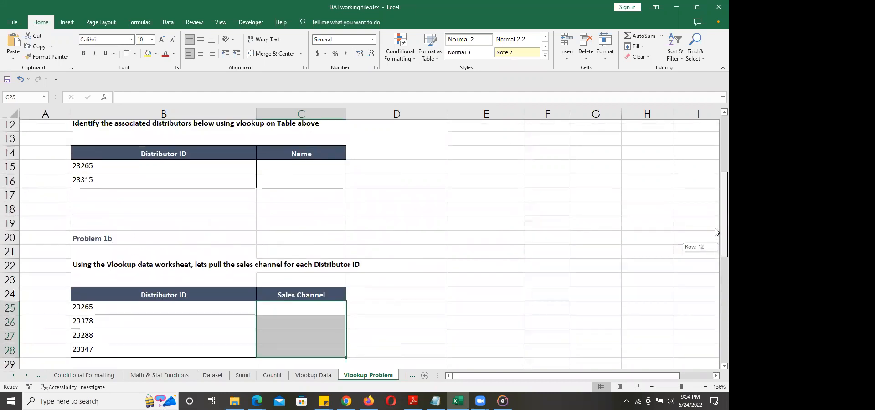
drag(160, 176, 301, 198)
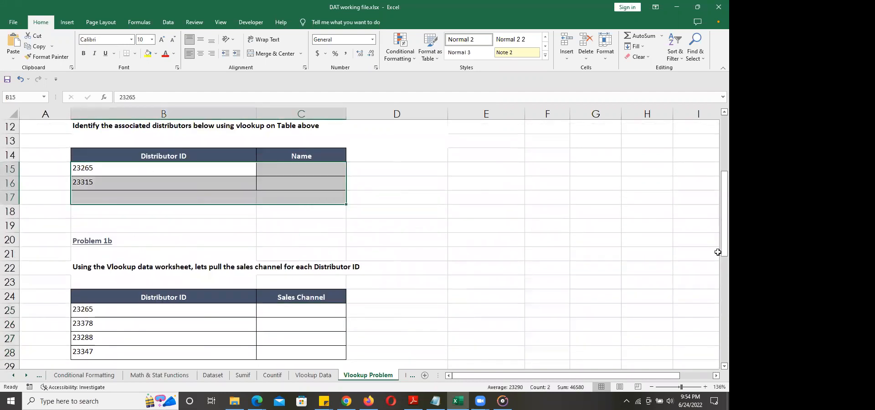
drag(715, 247, 718, 324)
drag(162, 252, 510, 325)
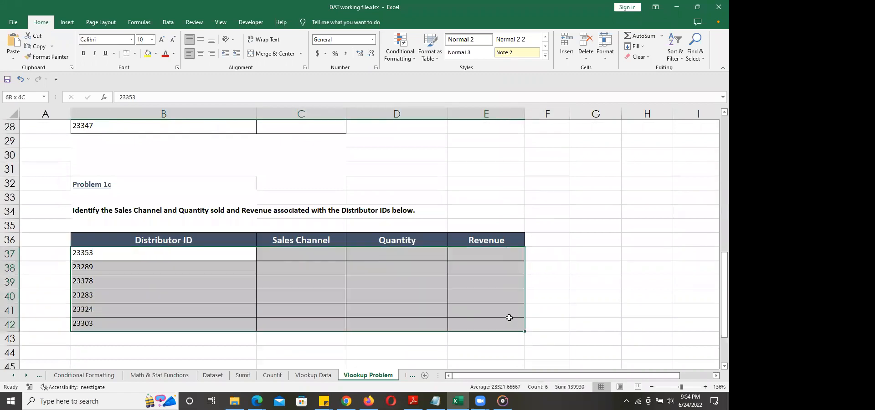
click(601, 301)
drag(717, 296, 716, 237)
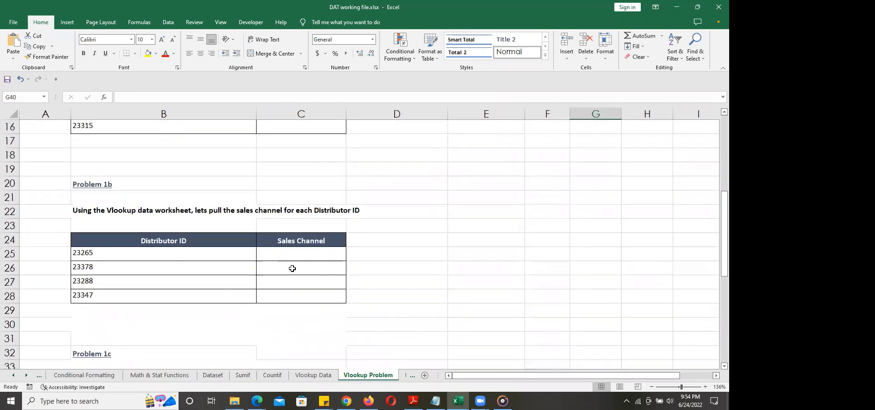
Check the Sales Channel column's position on the Dataset worksheet and enter =VLOOKUP(B25,Data_set,6,0) in C25 of Problem 1b
click(299, 254)
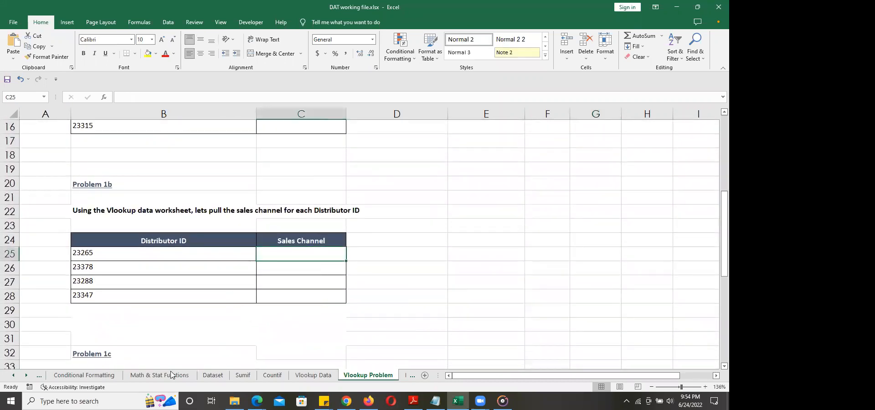
click(212, 375)
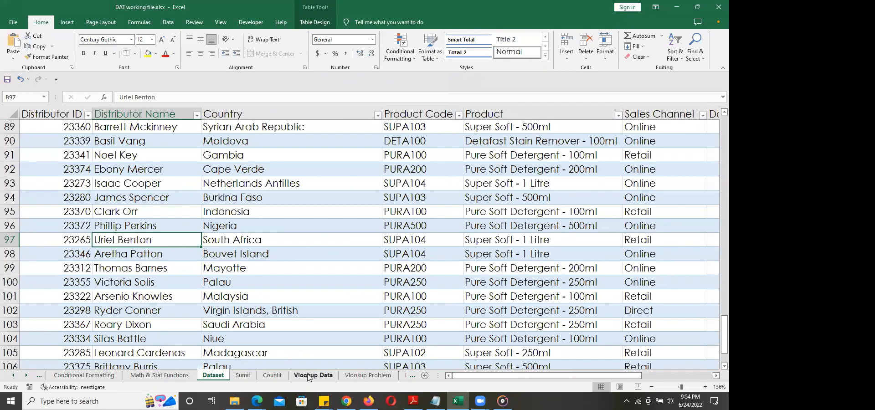
click(366, 375)
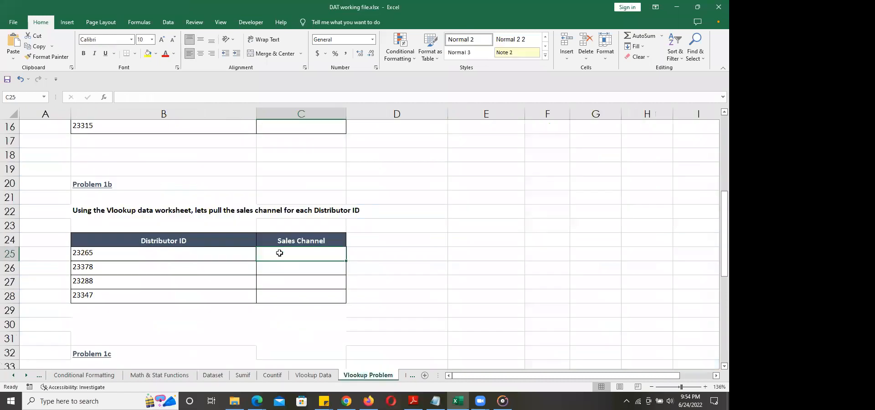
text(=vlo)
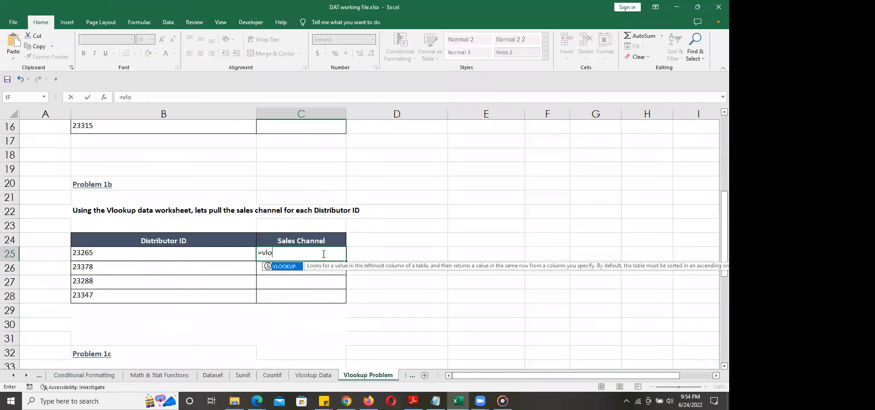
key(Tab)
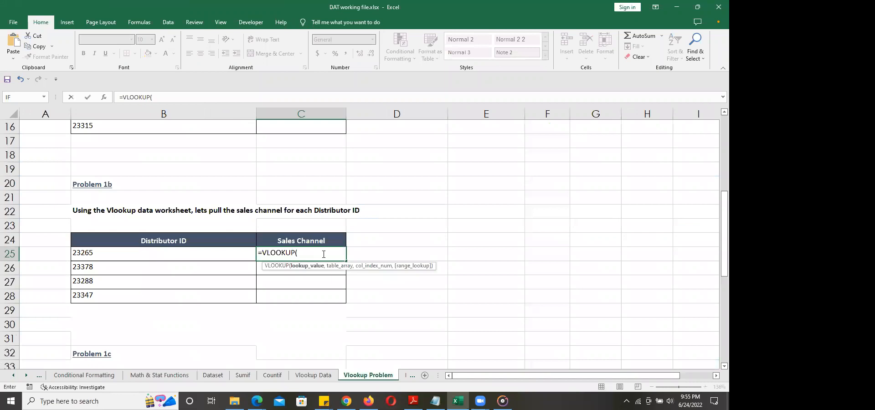
click(206, 256)
text(,data)
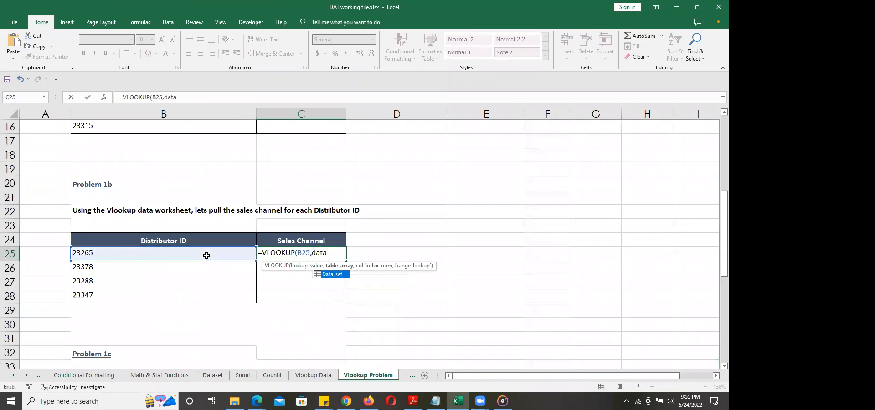
key(Tab)
text(,)
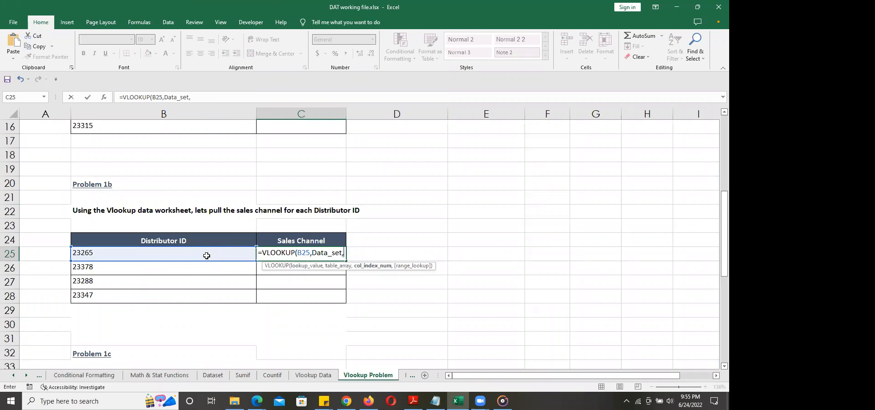
text(6,0))
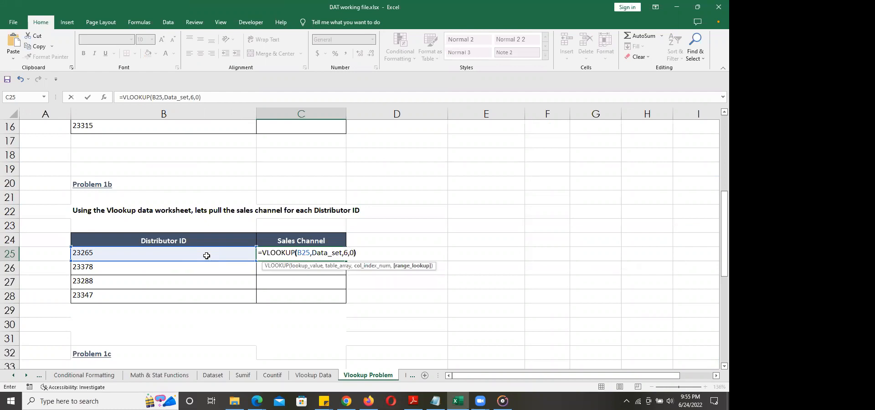
key(Return)
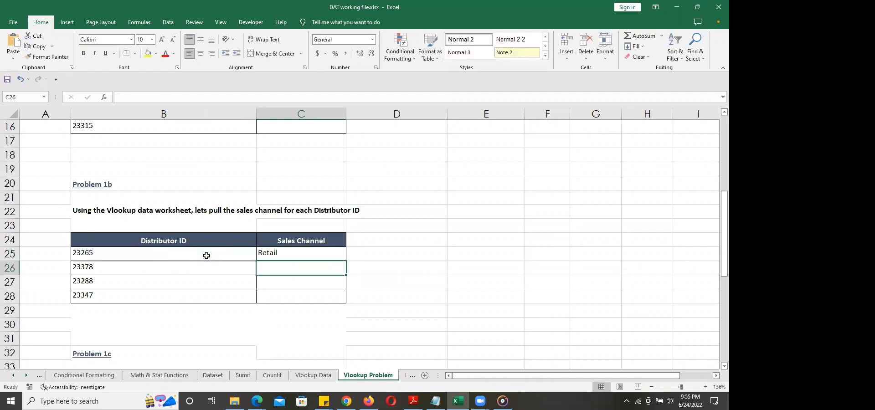
Fill the Sales Channel lookup formula from C25 down to C28 and check the filled cells
click(289, 250)
drag(346, 260, 348, 303)
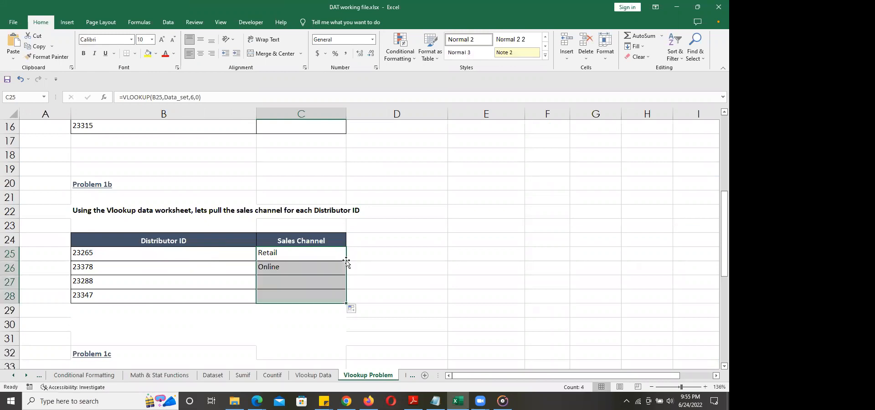
click(392, 293)
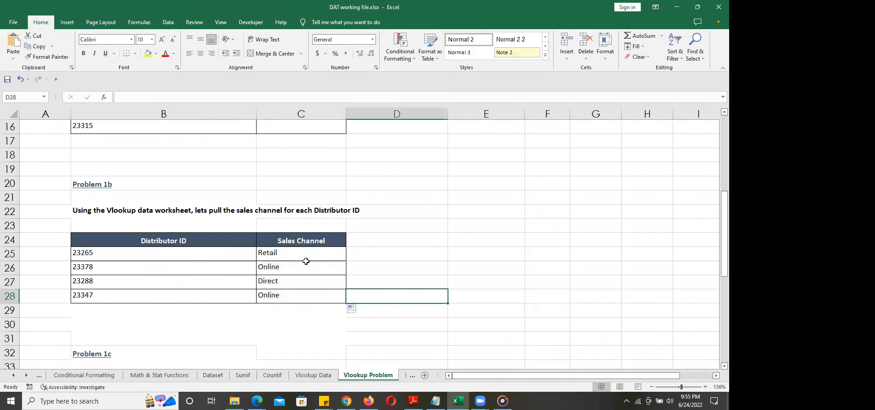
drag(307, 252, 309, 284)
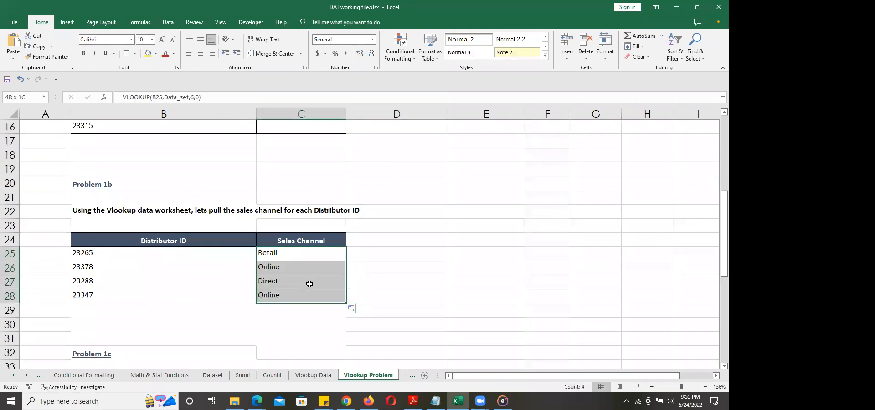
click(386, 290)
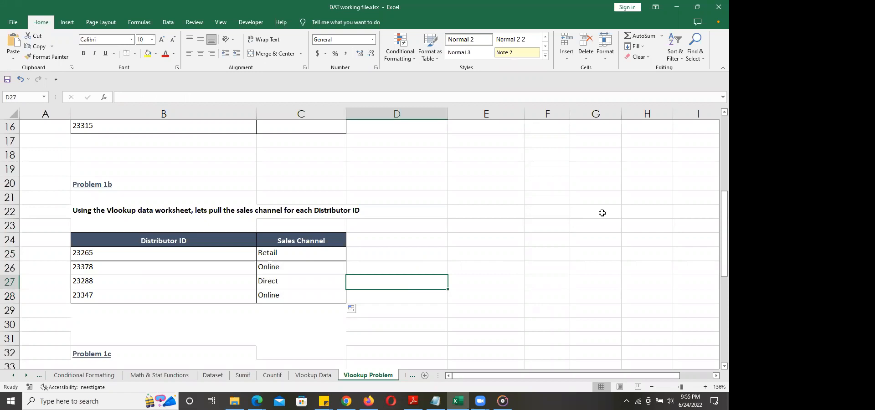
click(447, 25)
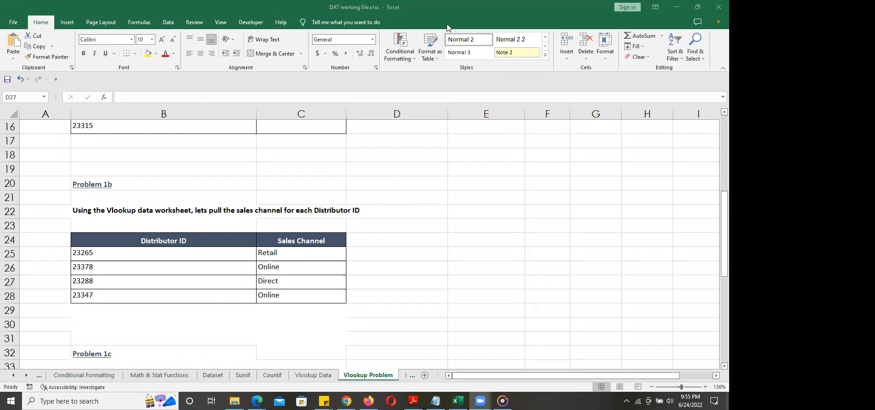